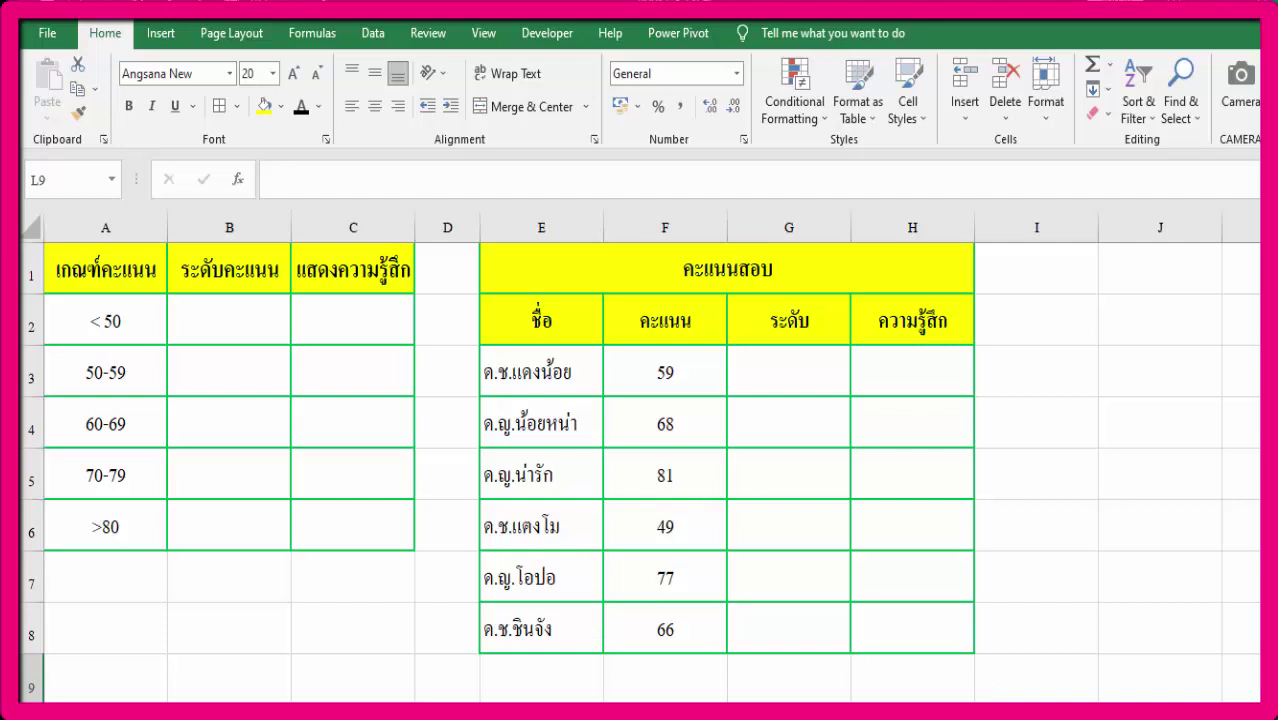
Review the grade key's criteria header, score ranges and grade level header.
click(145, 278)
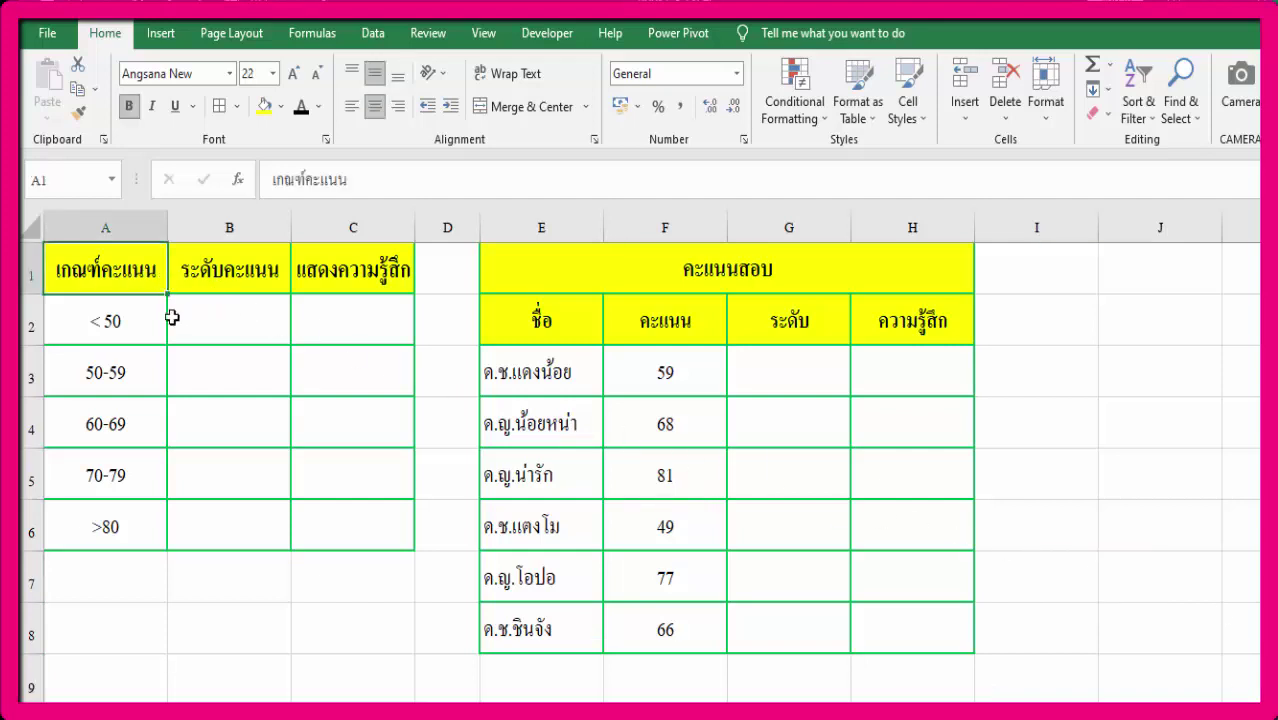
drag(150, 326, 131, 530)
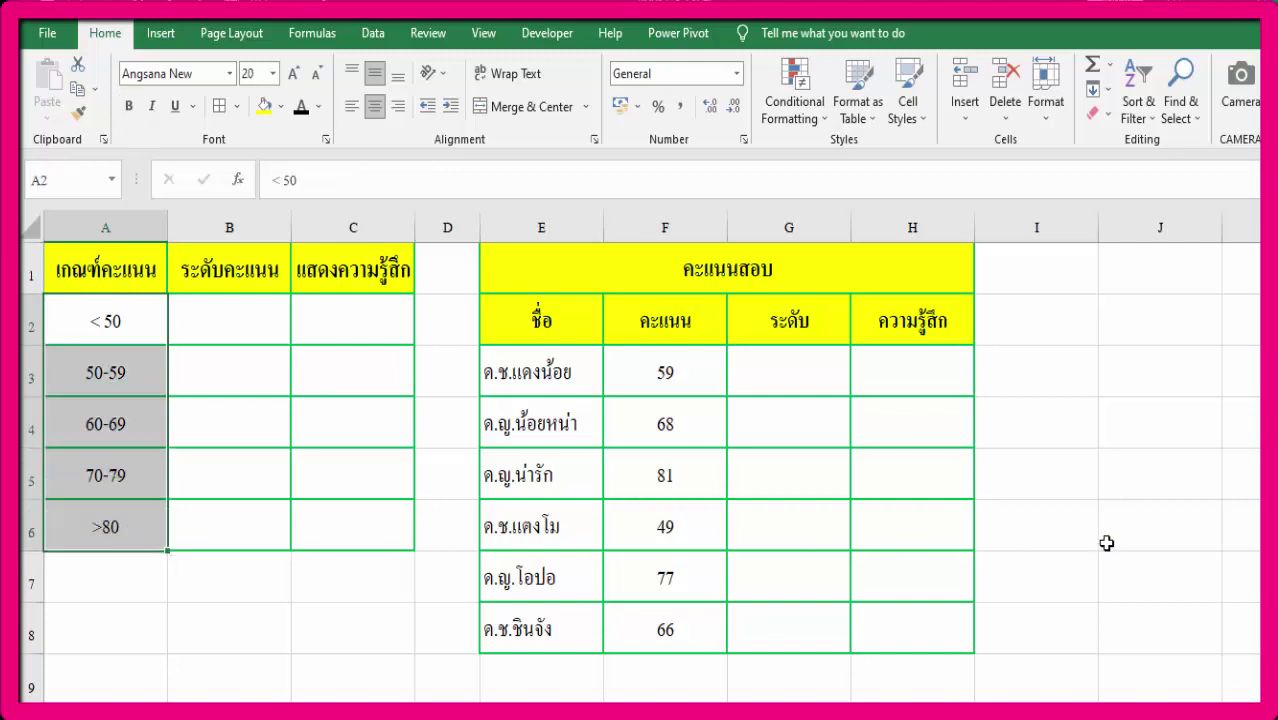
click(259, 286)
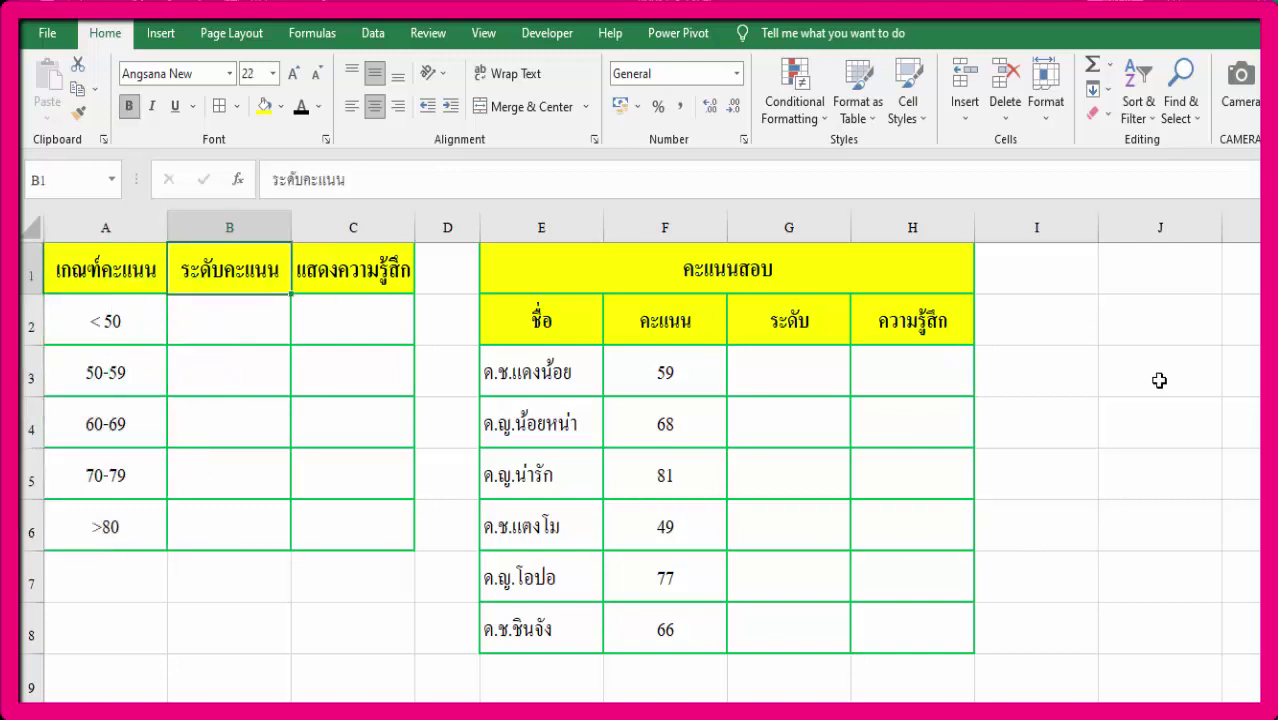
Enter grades F, D, C, B and A down B2:B6.
click(255, 327)
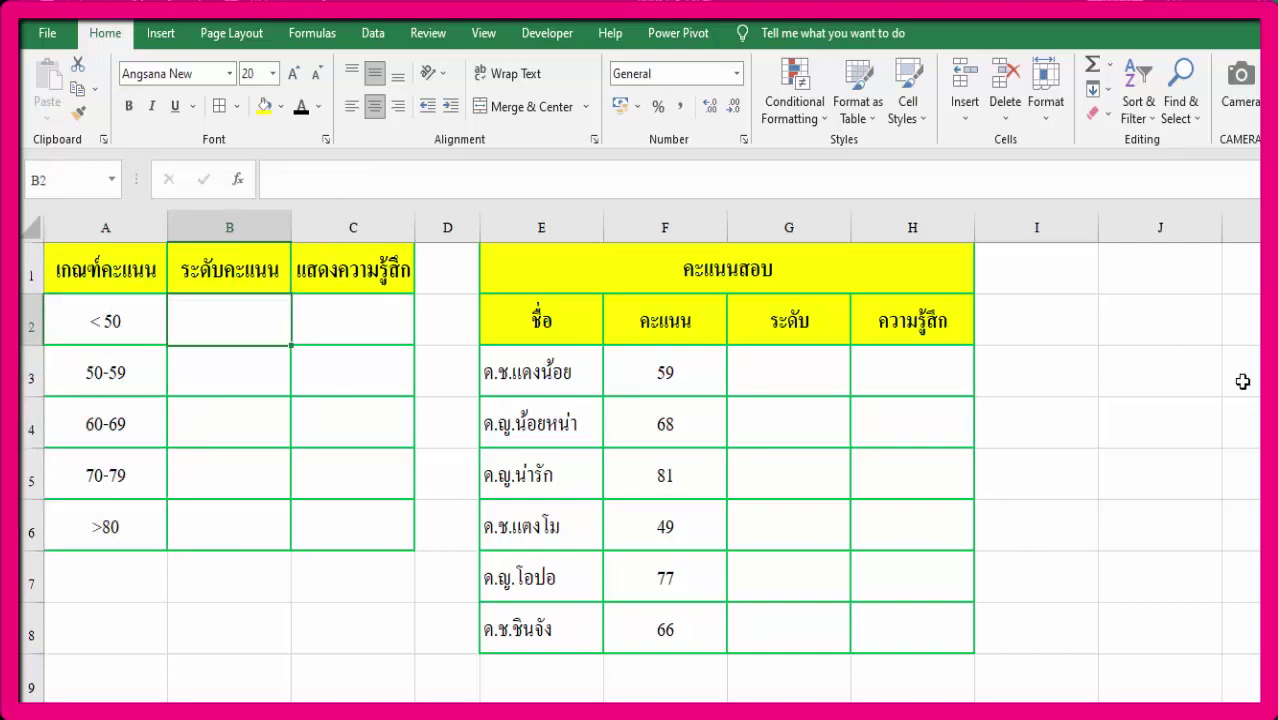
text(F)
key(Return)
text(D)
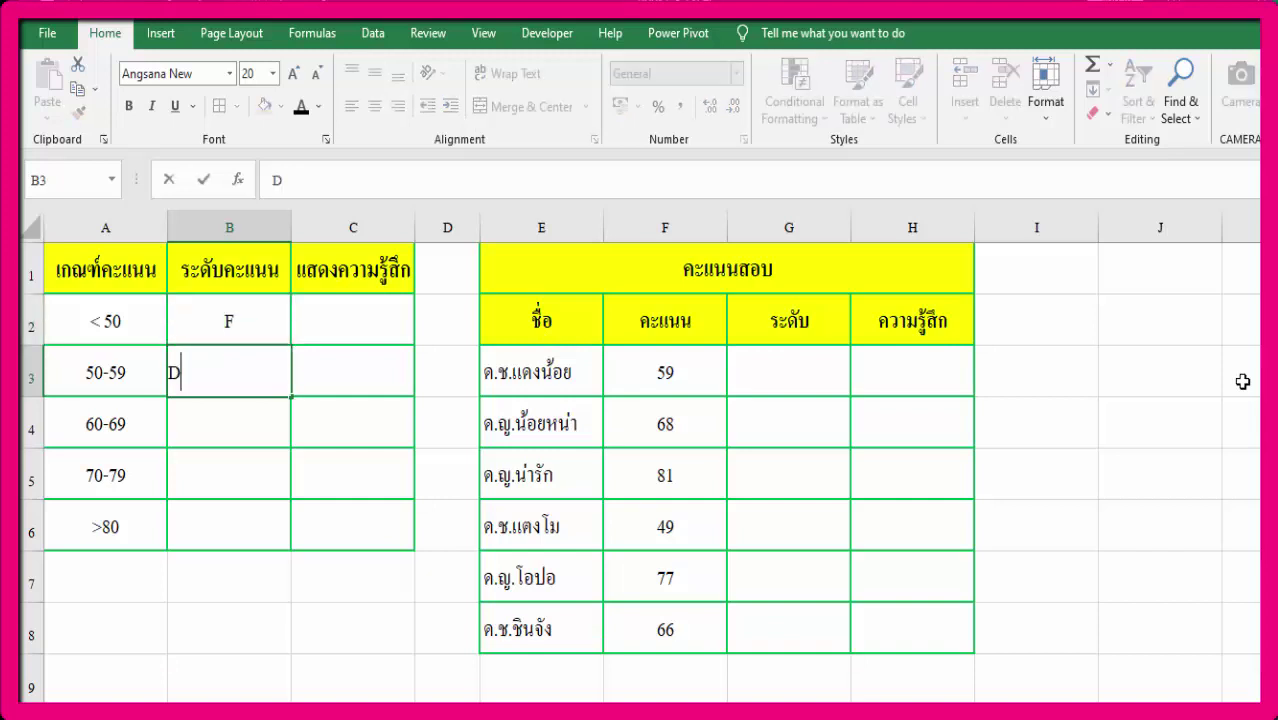
key(Return)
text(C)
key(Return)
text(B)
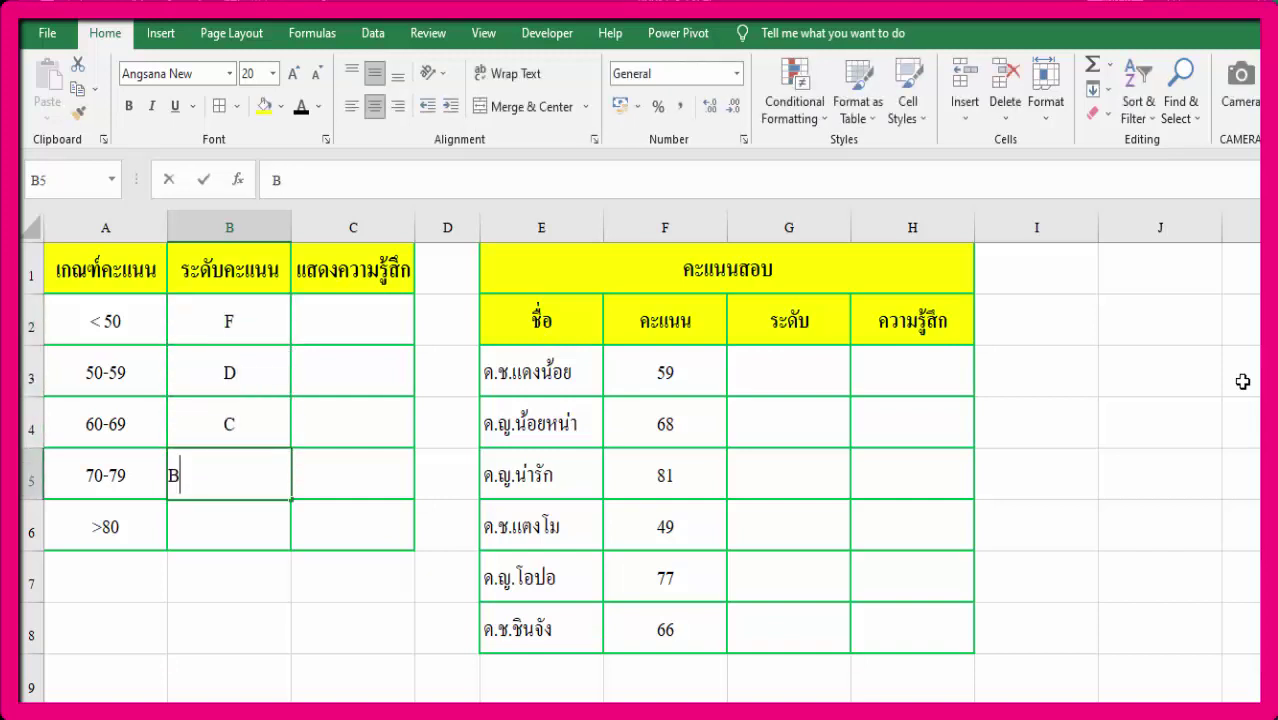
key(Return)
text(A)
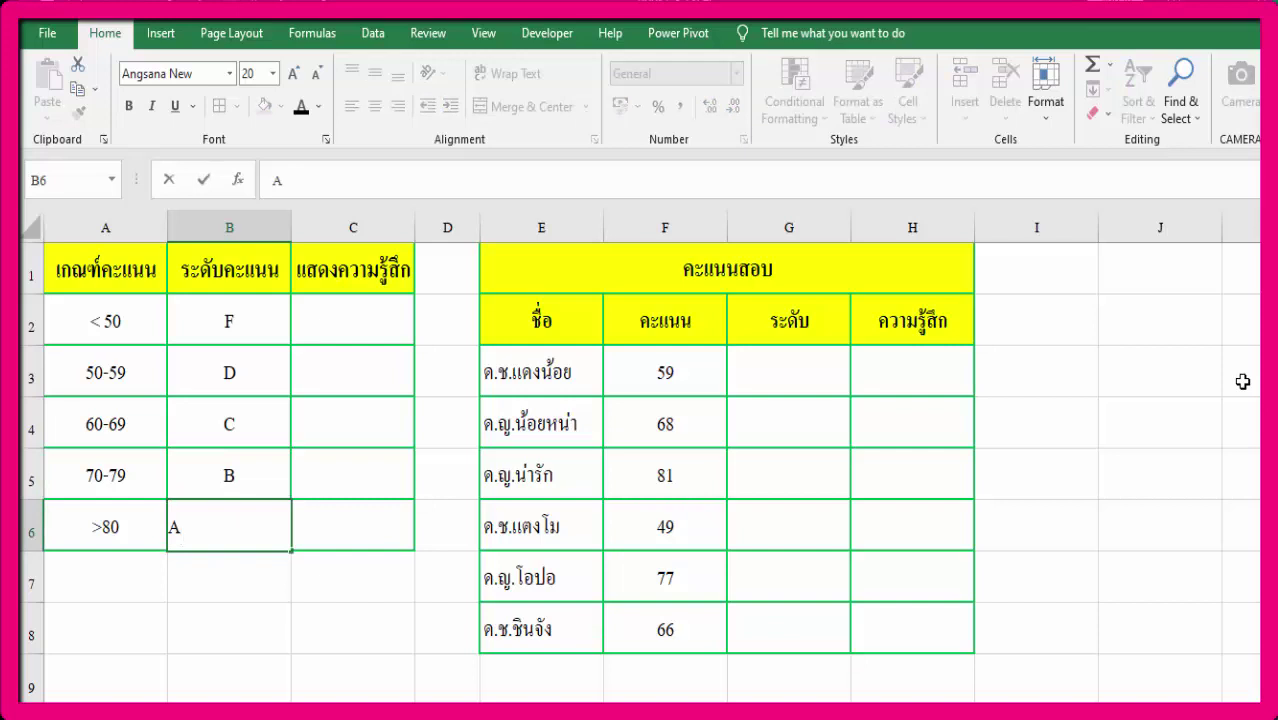
key(Return)
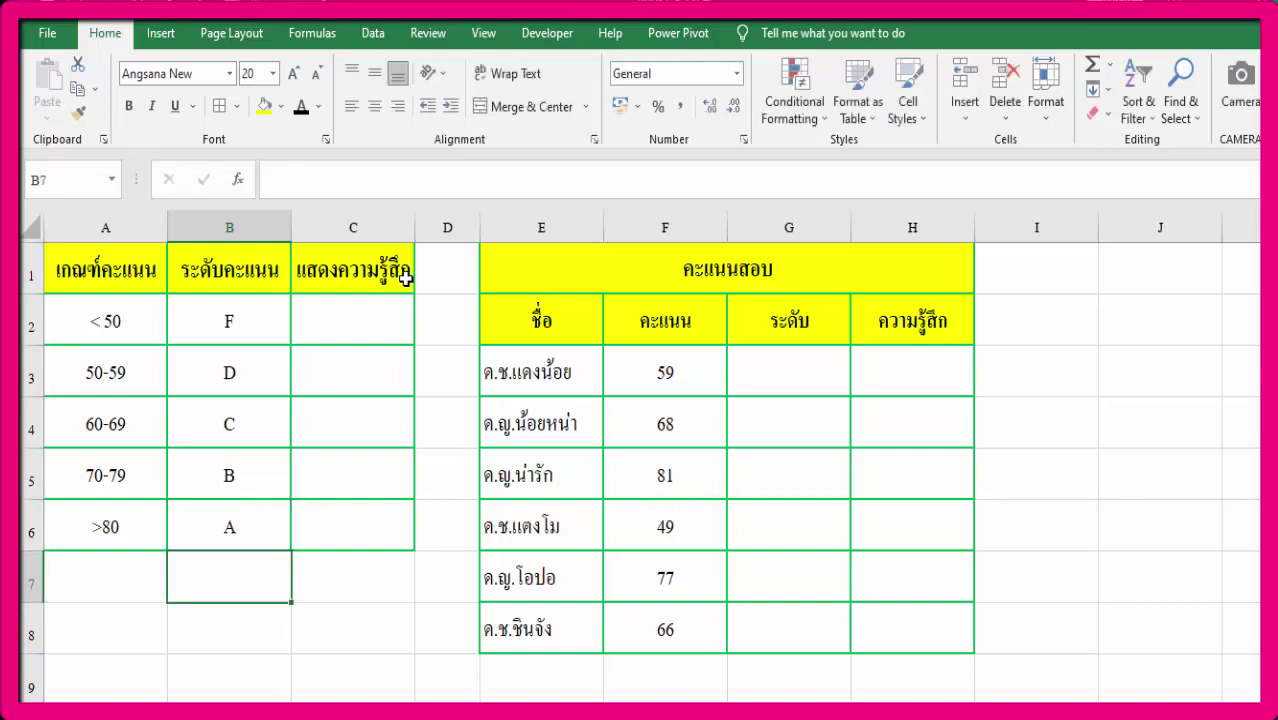
click(405, 280)
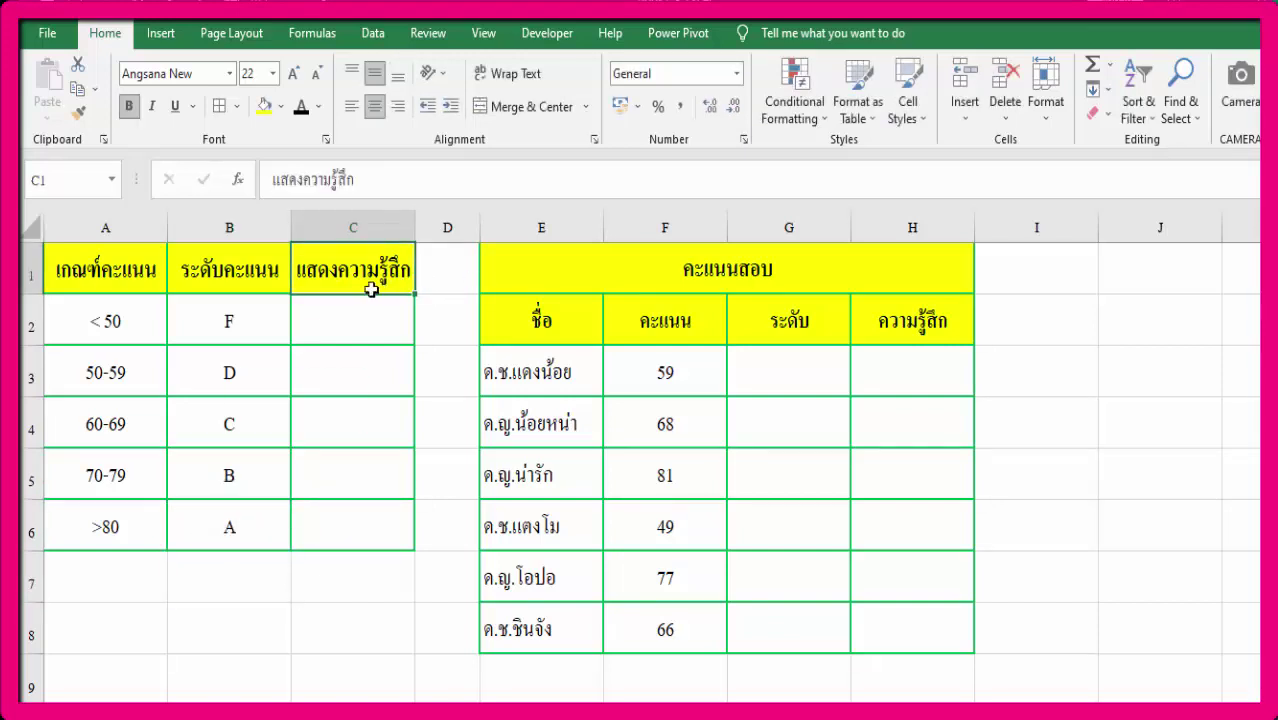
drag(82, 323, 318, 319)
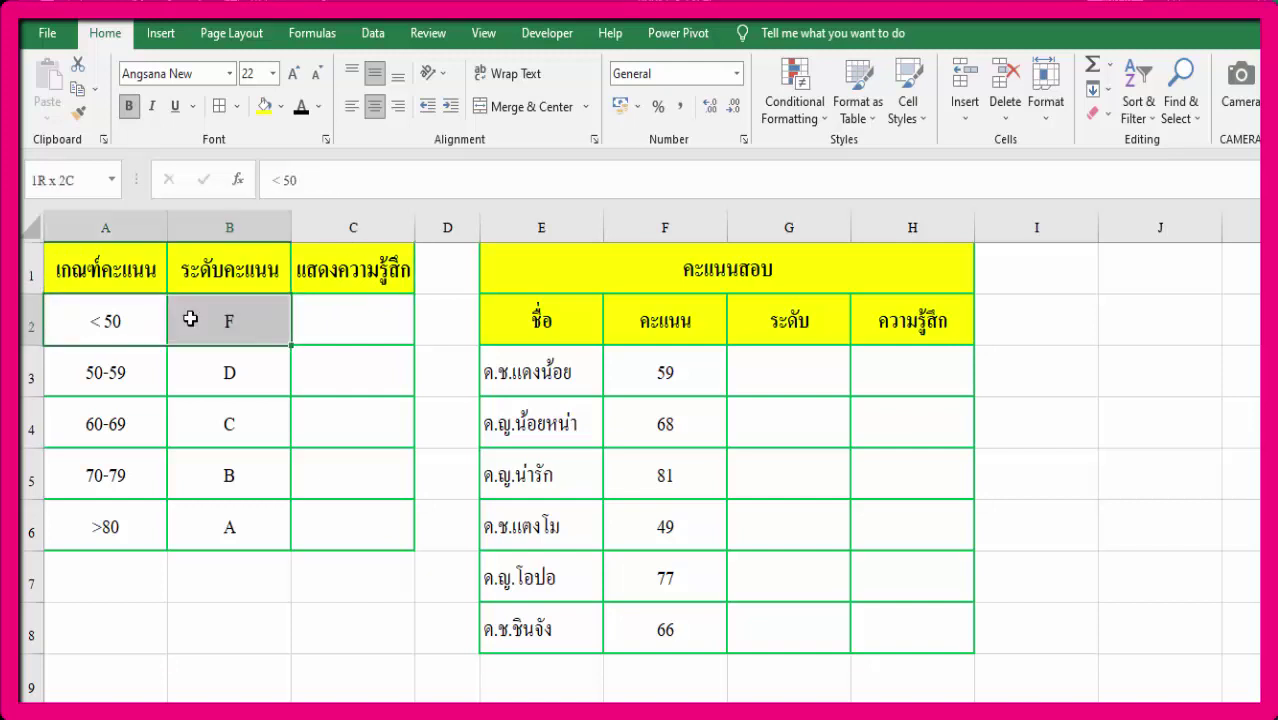
Insert a sad relieved face emoji into C2 beside grade F.
click(336, 316)
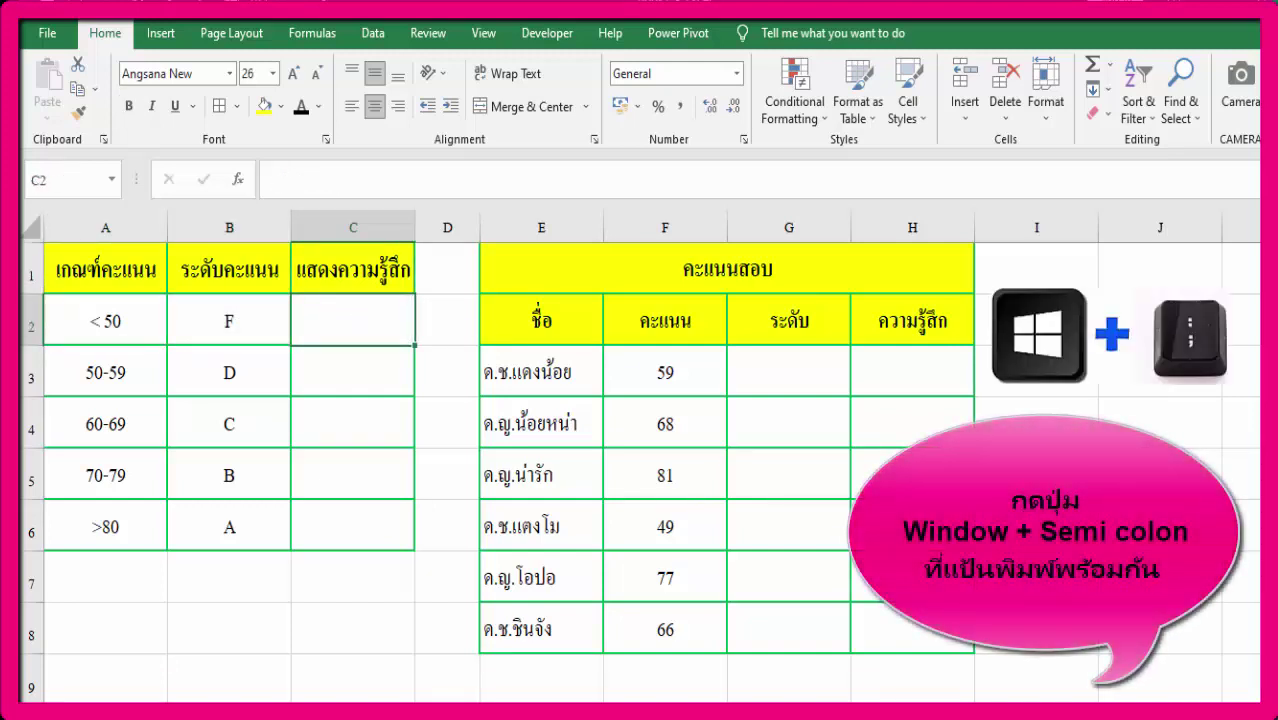
key(super+semicolon)
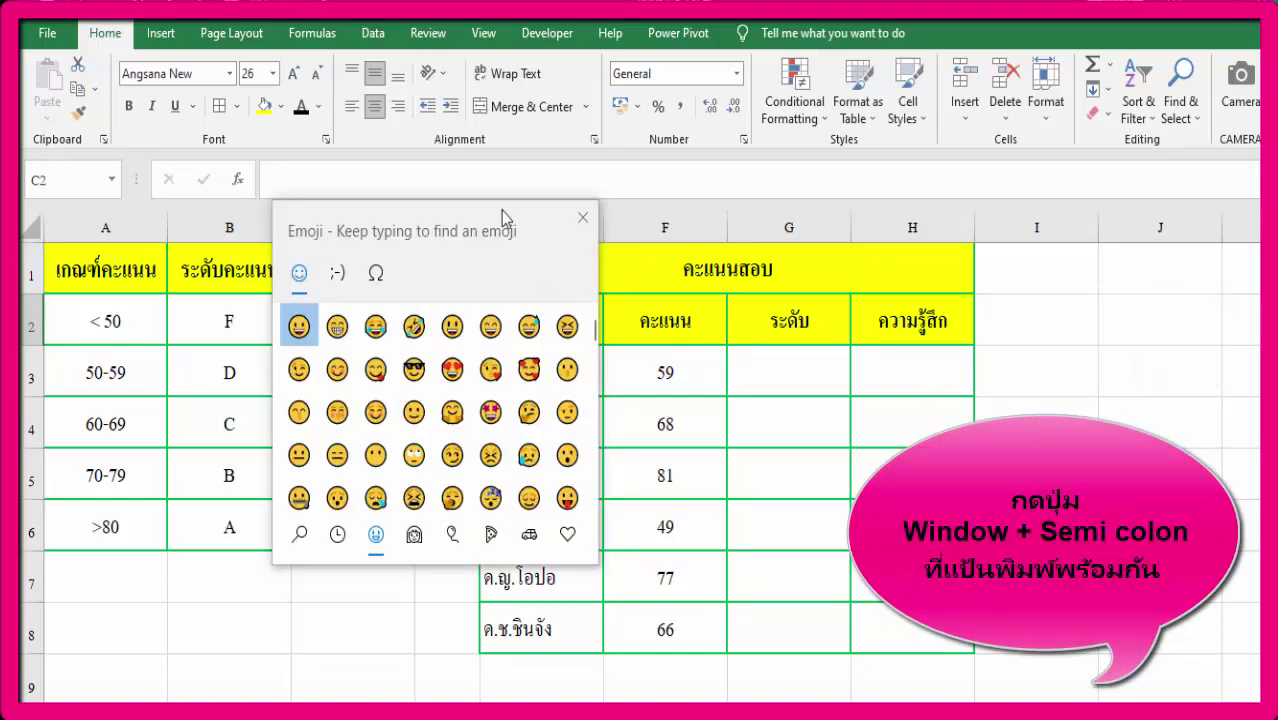
drag(501, 210, 713, 224)
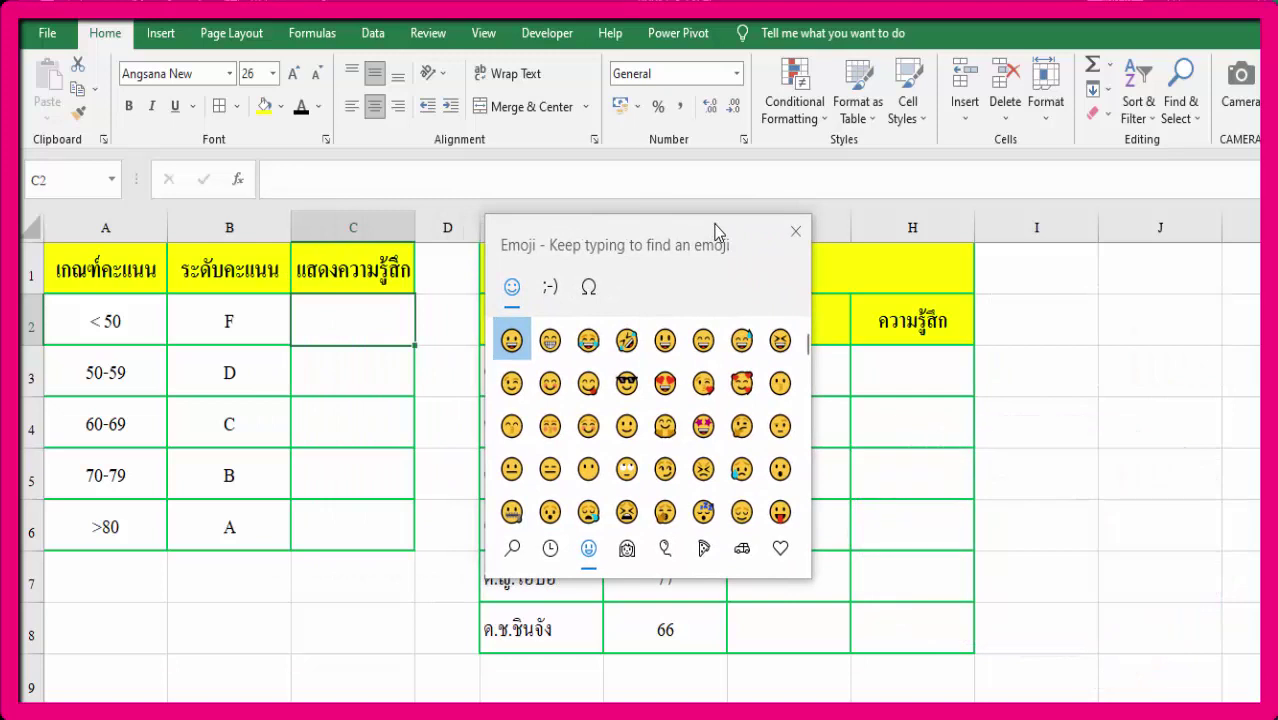
click(741, 468)
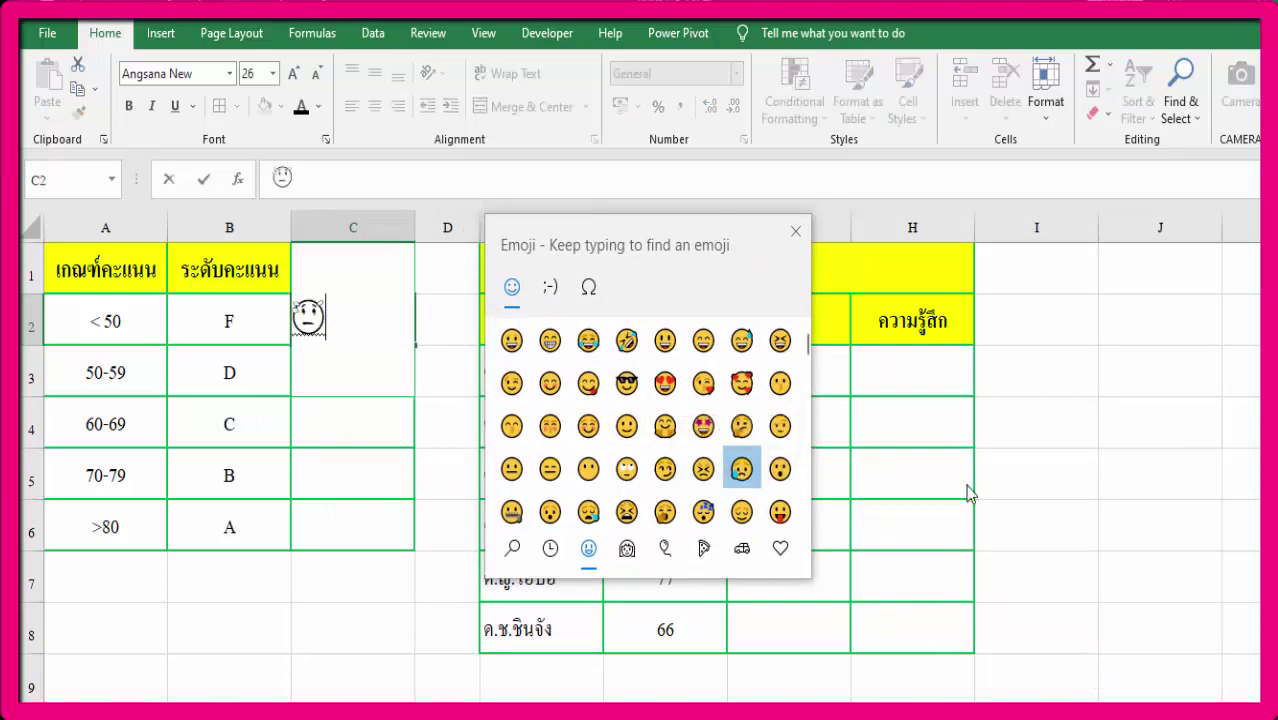
click(797, 243)
key(Escape)
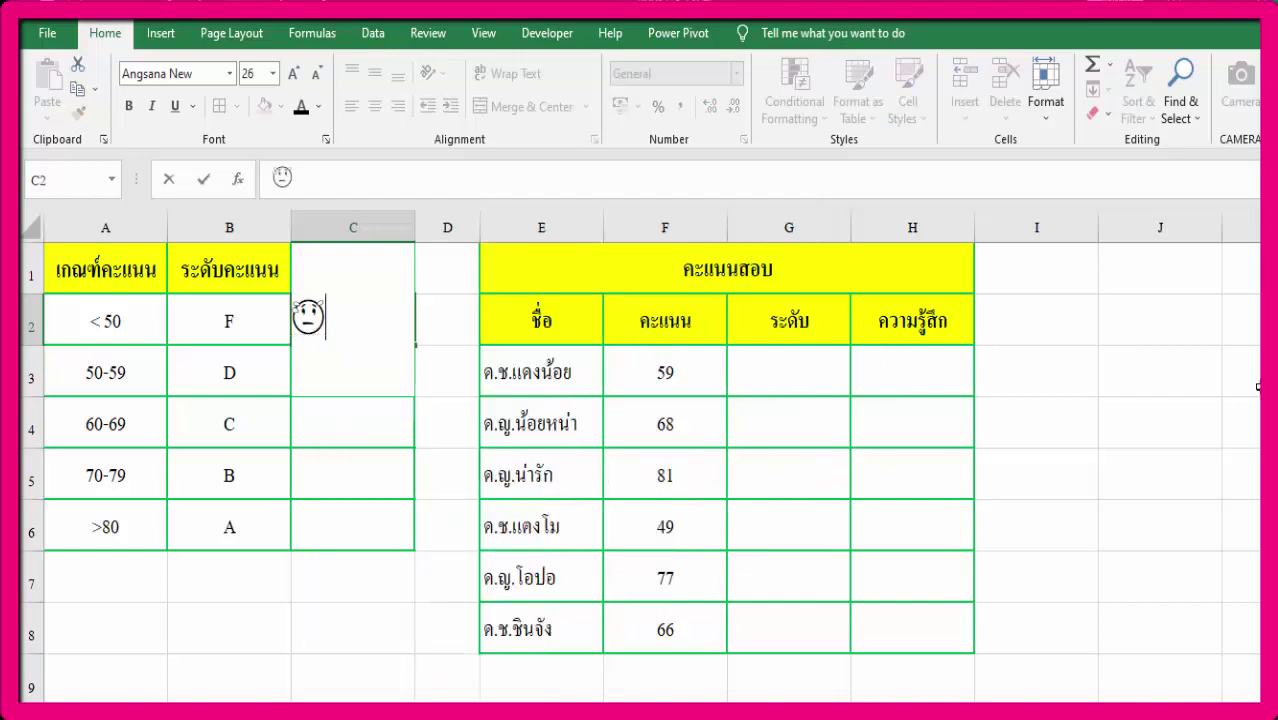
key(Return)
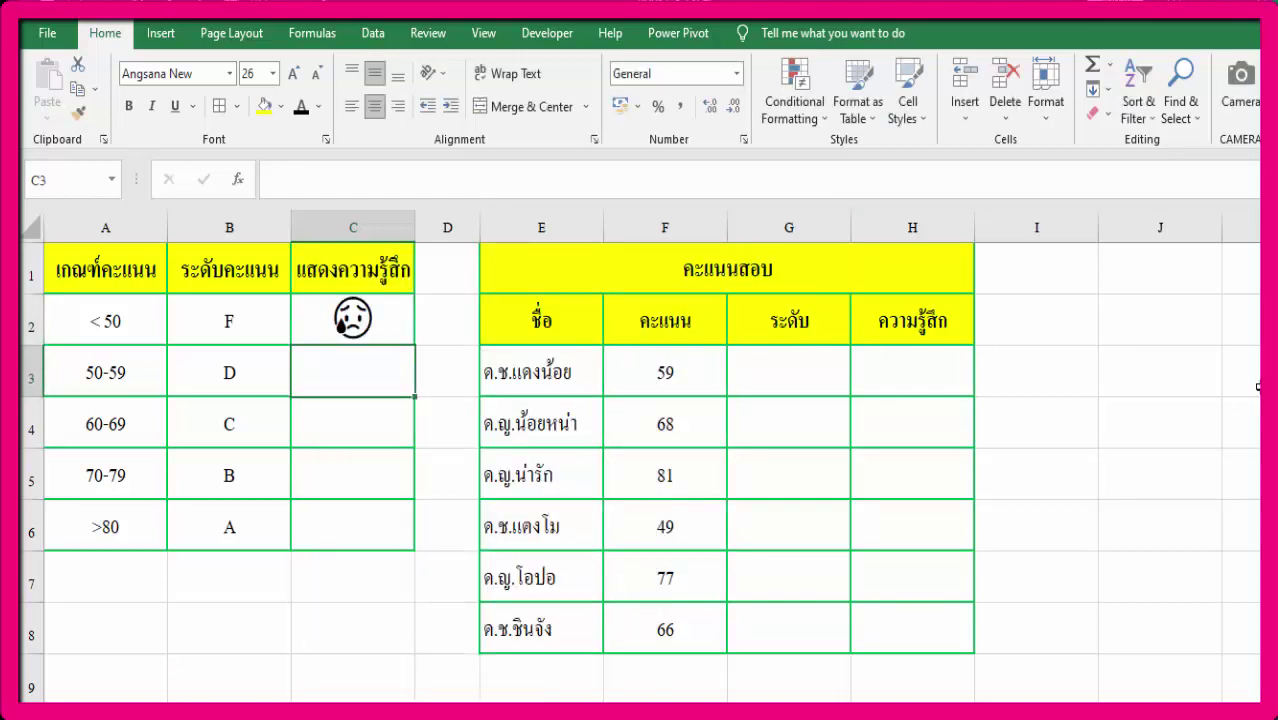
Insert a neutral face emoji into C3 beside grade D.
key(super+period)
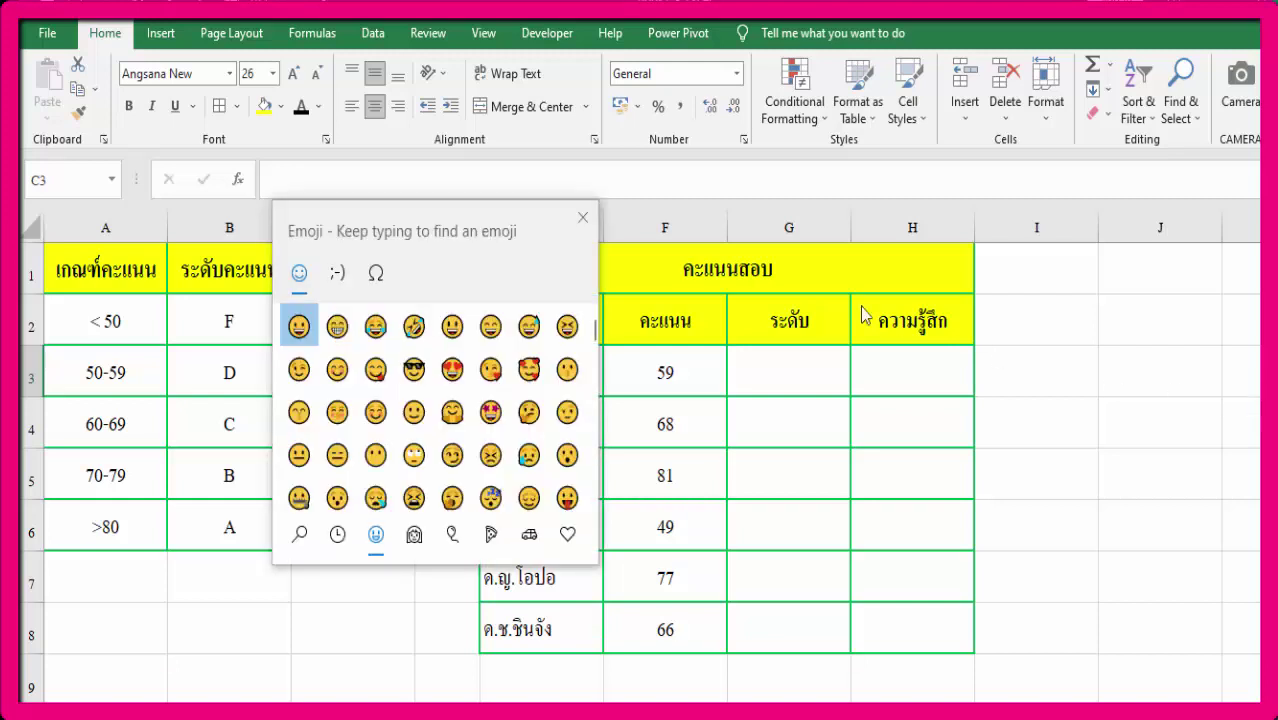
drag(527, 207, 822, 219)
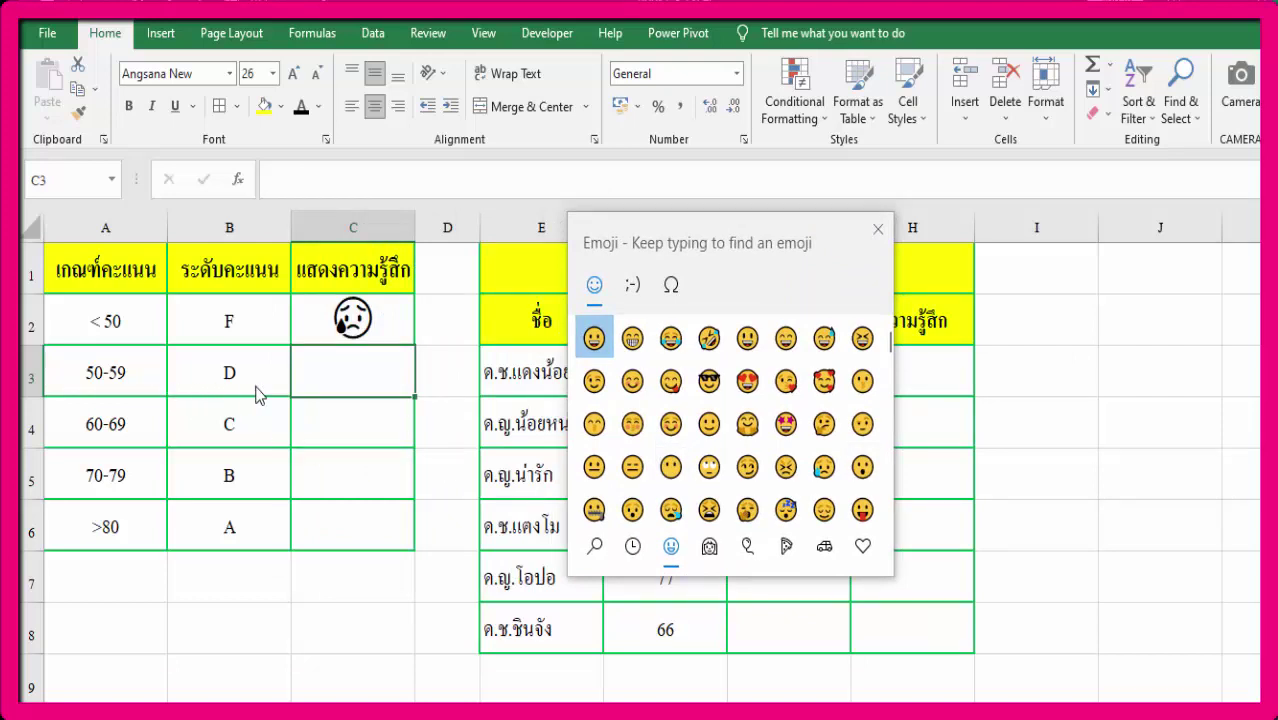
click(594, 467)
click(779, 234)
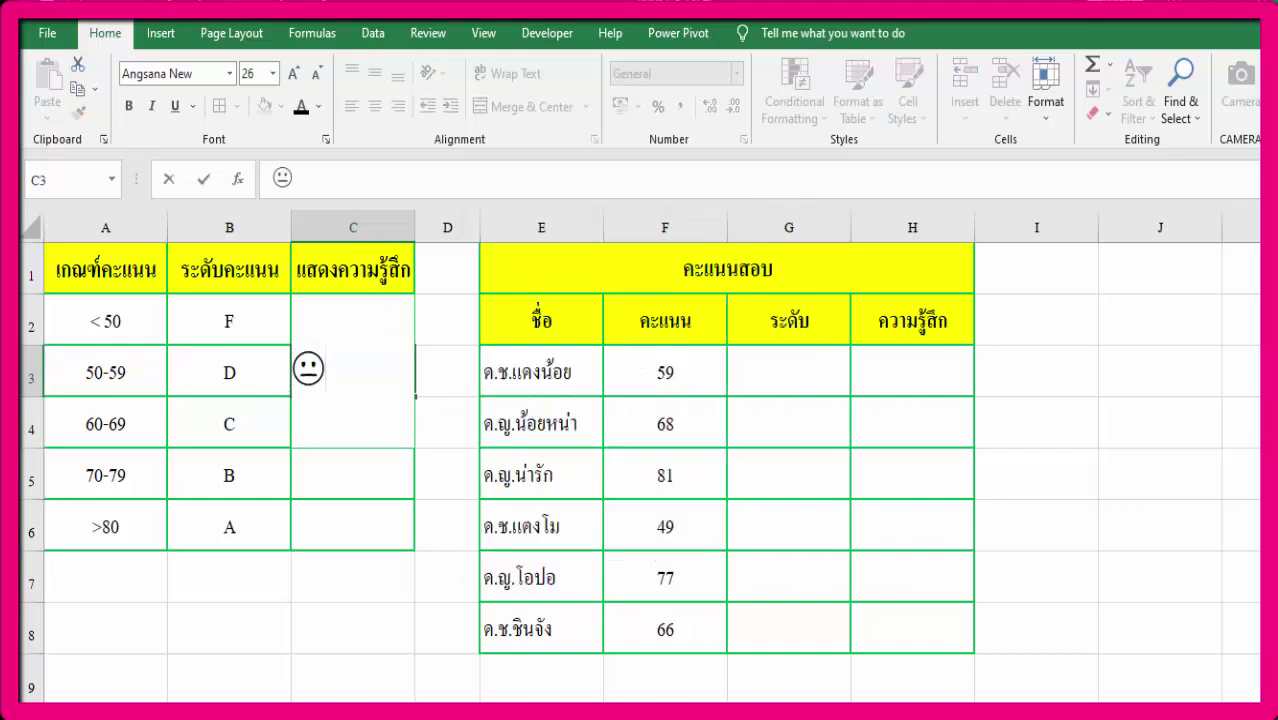
key(Return)
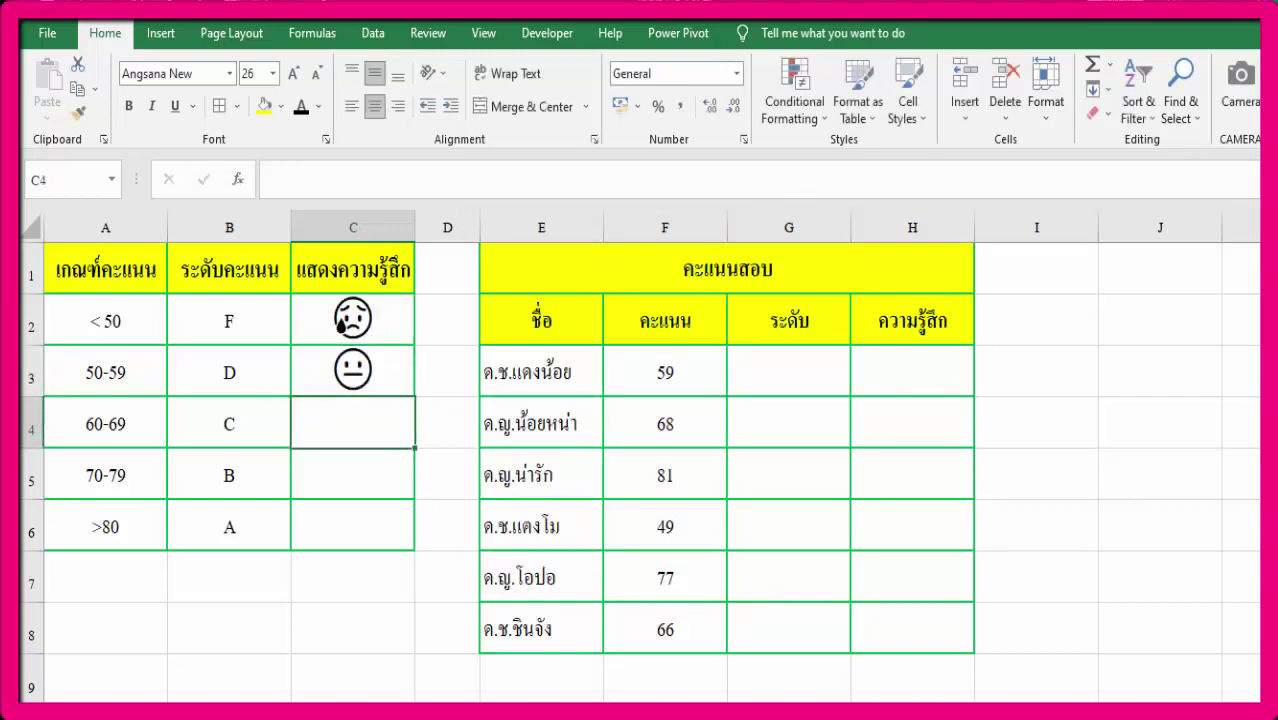
Insert a smiling face emoji into C4 beside grade C (60-69).
click(126, 430)
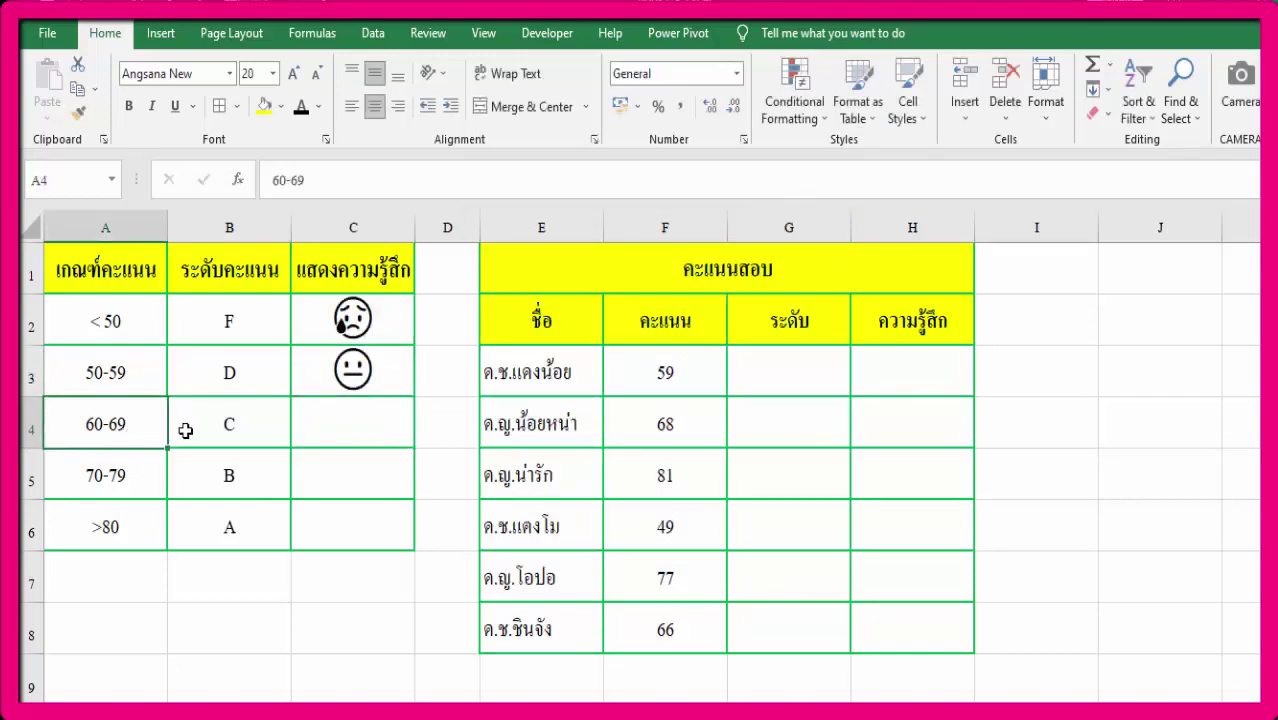
click(217, 428)
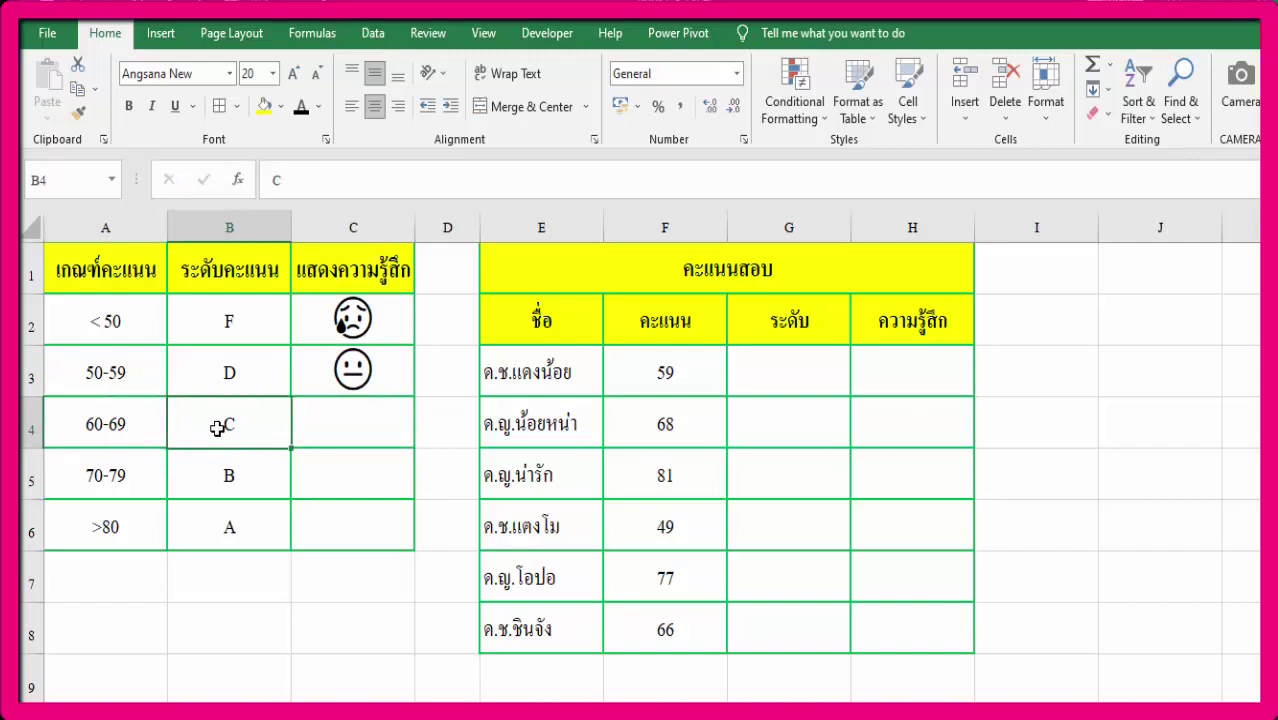
click(409, 432)
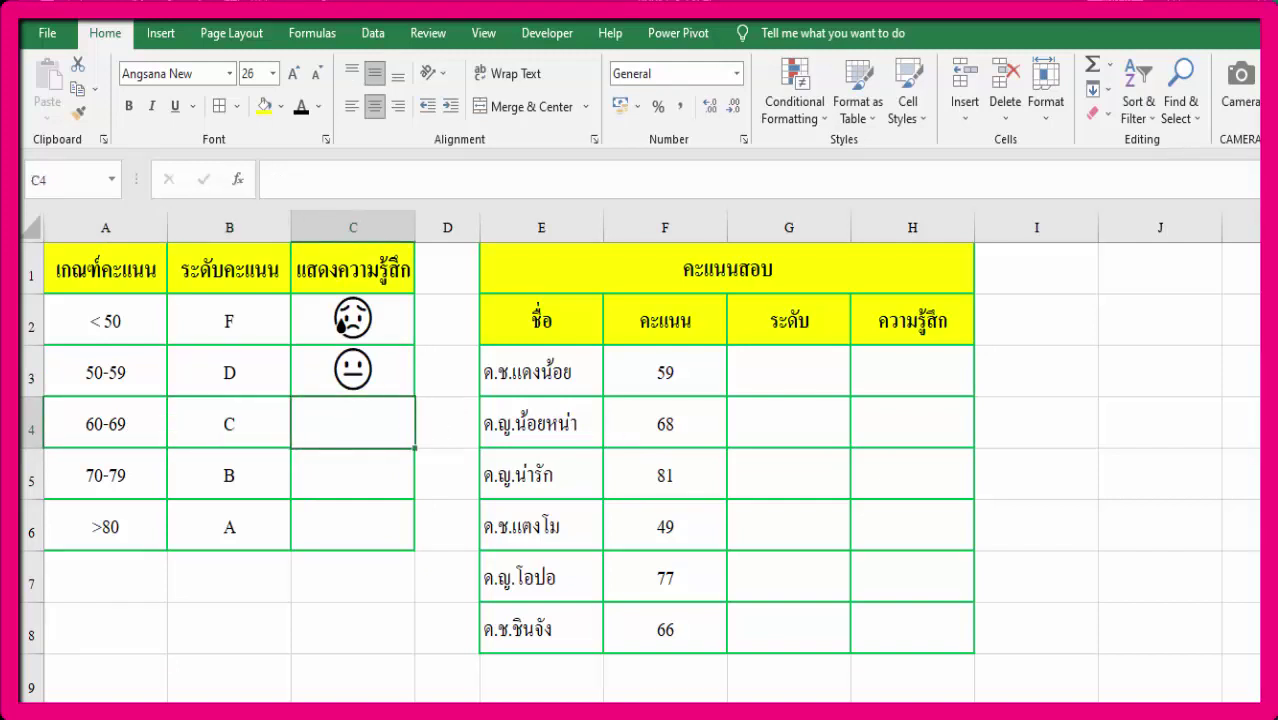
key(super+period)
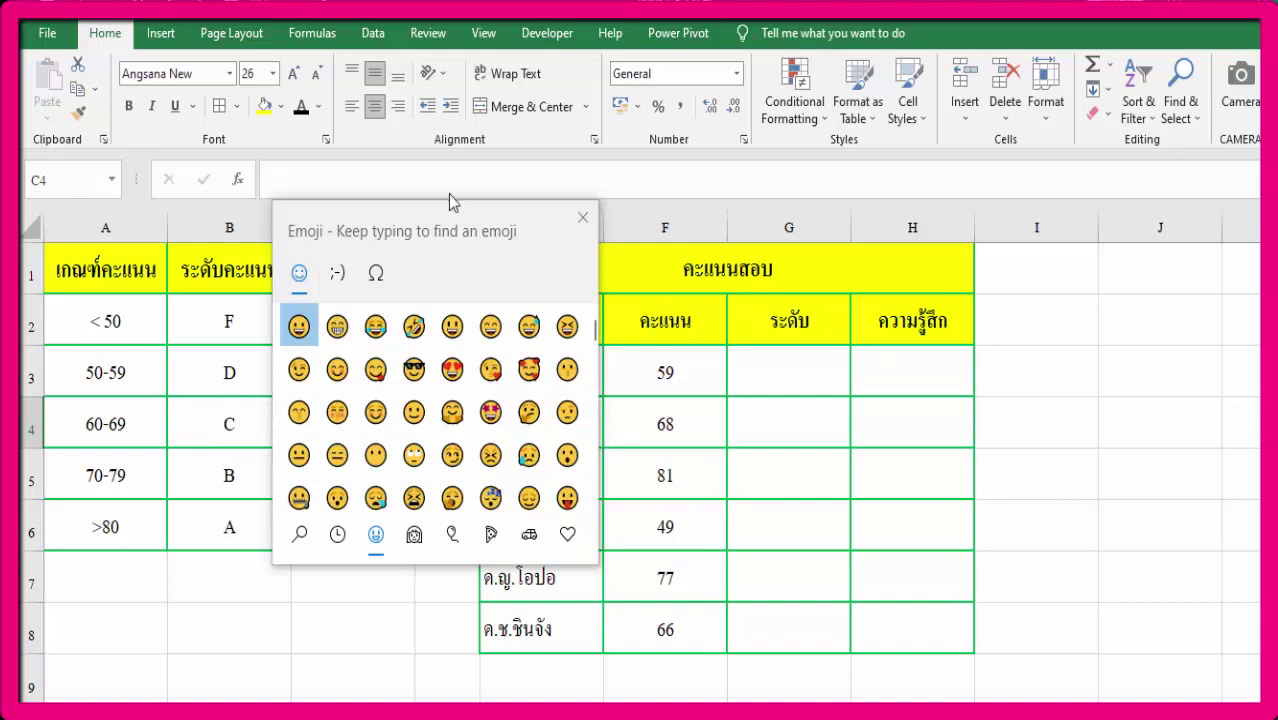
drag(460, 216, 648, 199)
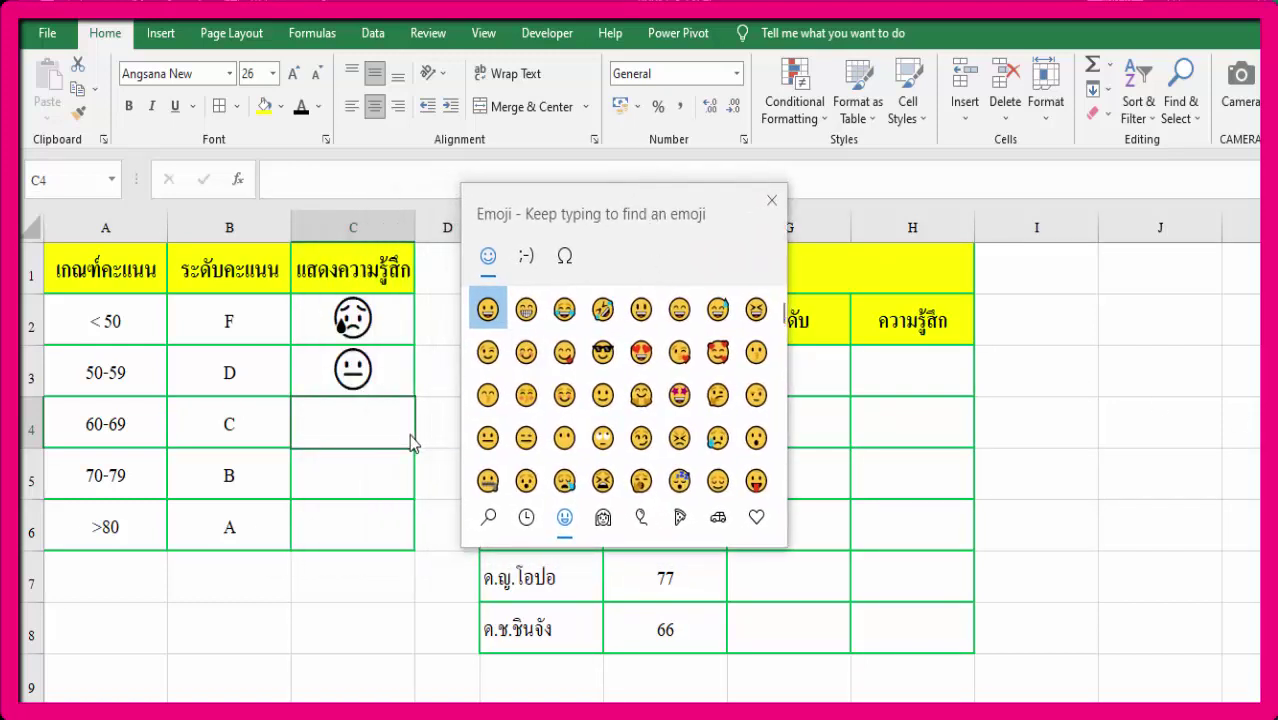
click(604, 396)
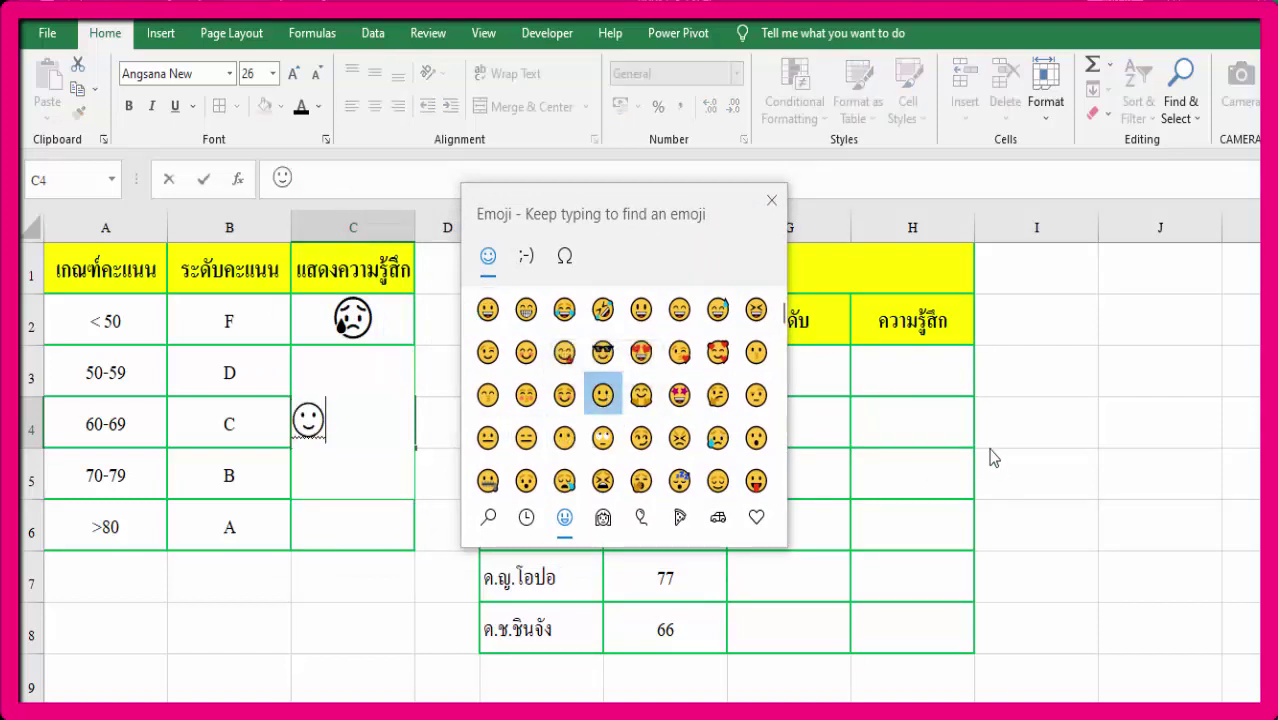
click(771, 200)
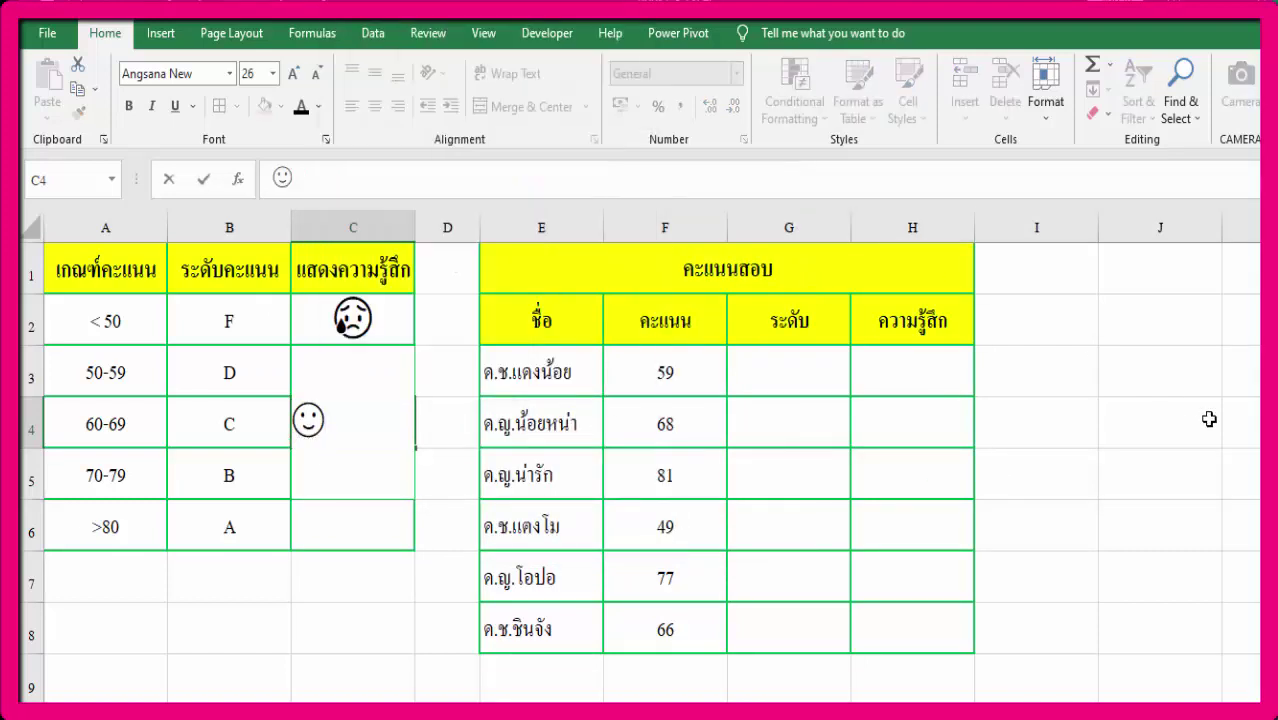
key(Return)
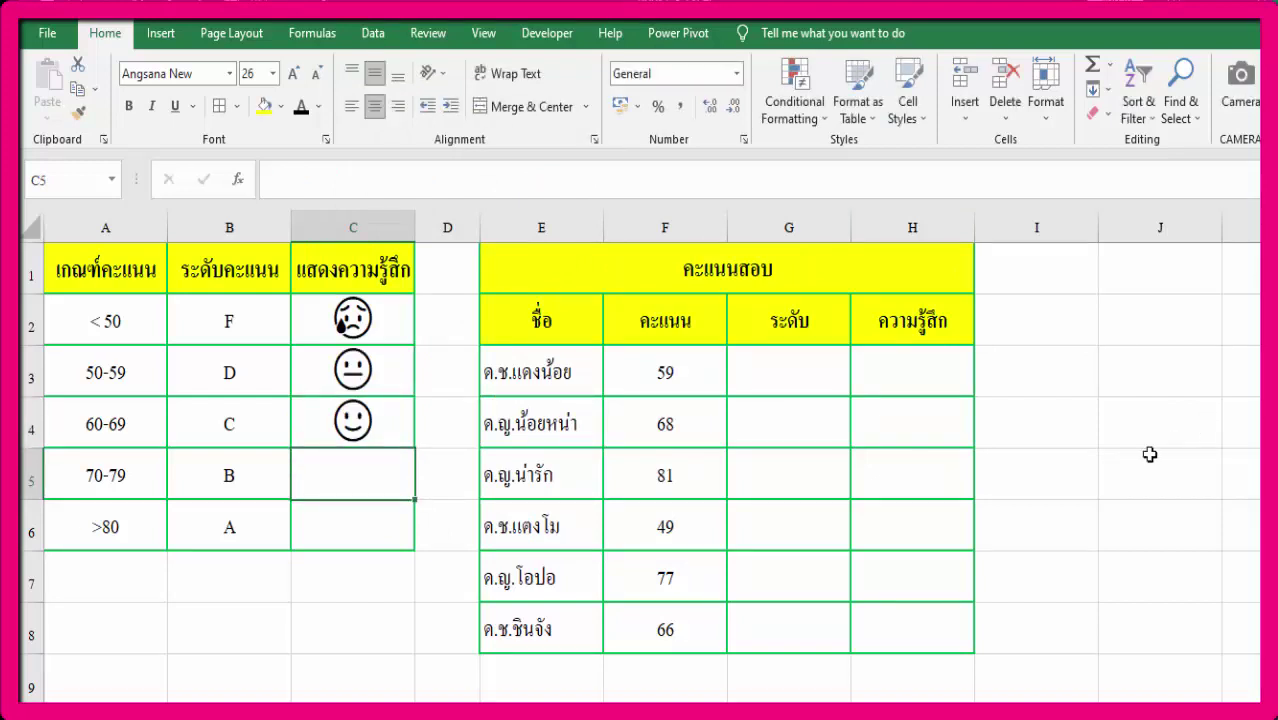
Insert a grinning face emoji into C5 beside grade B (70-79).
drag(145, 470, 192, 475)
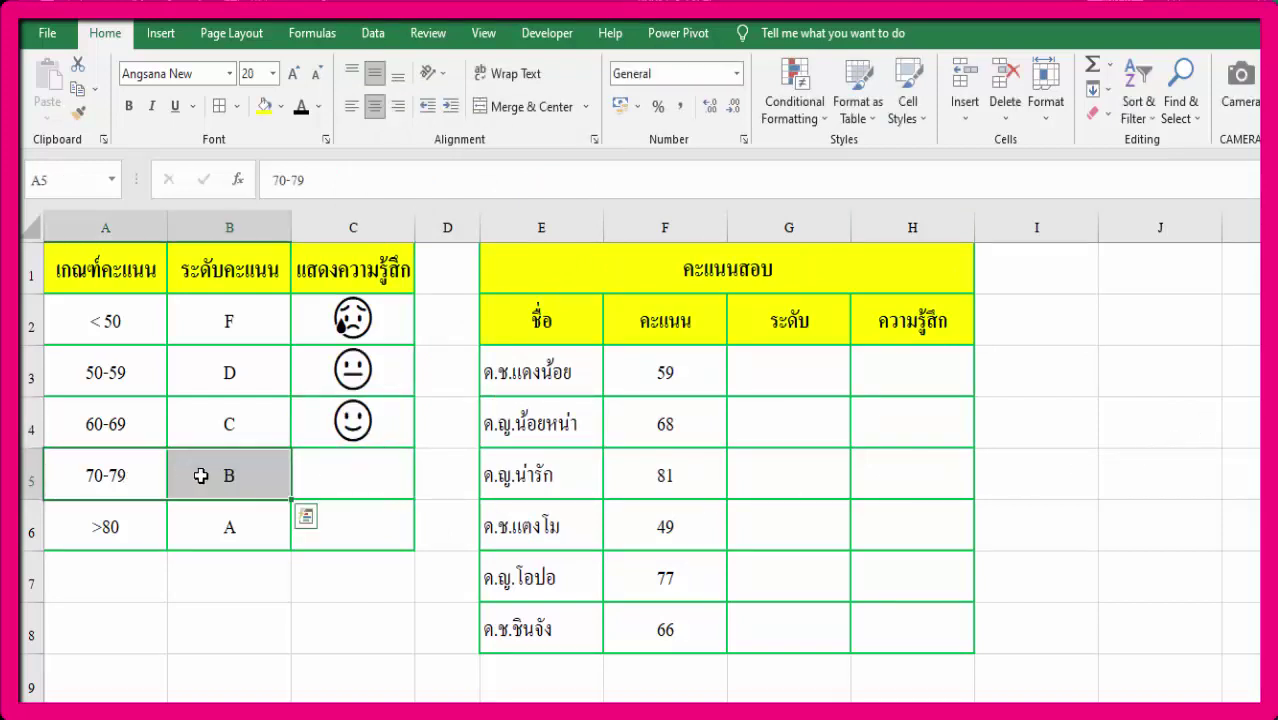
click(385, 473)
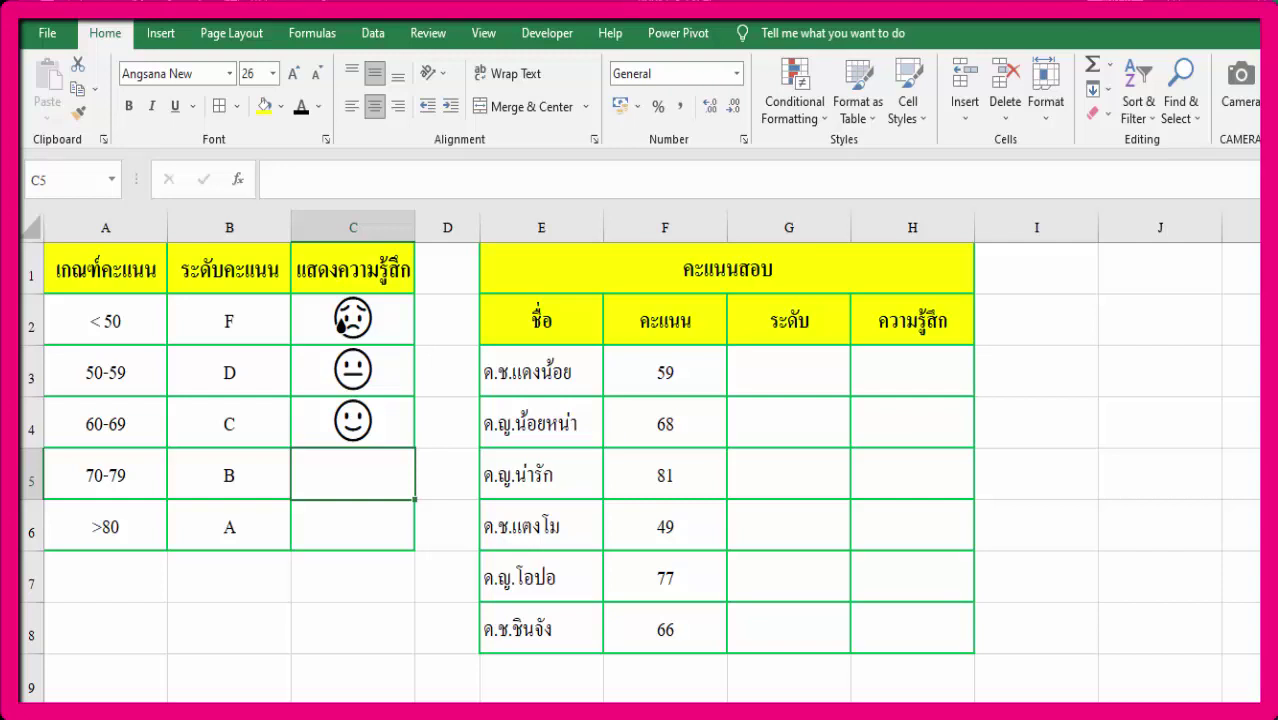
key(super+period)
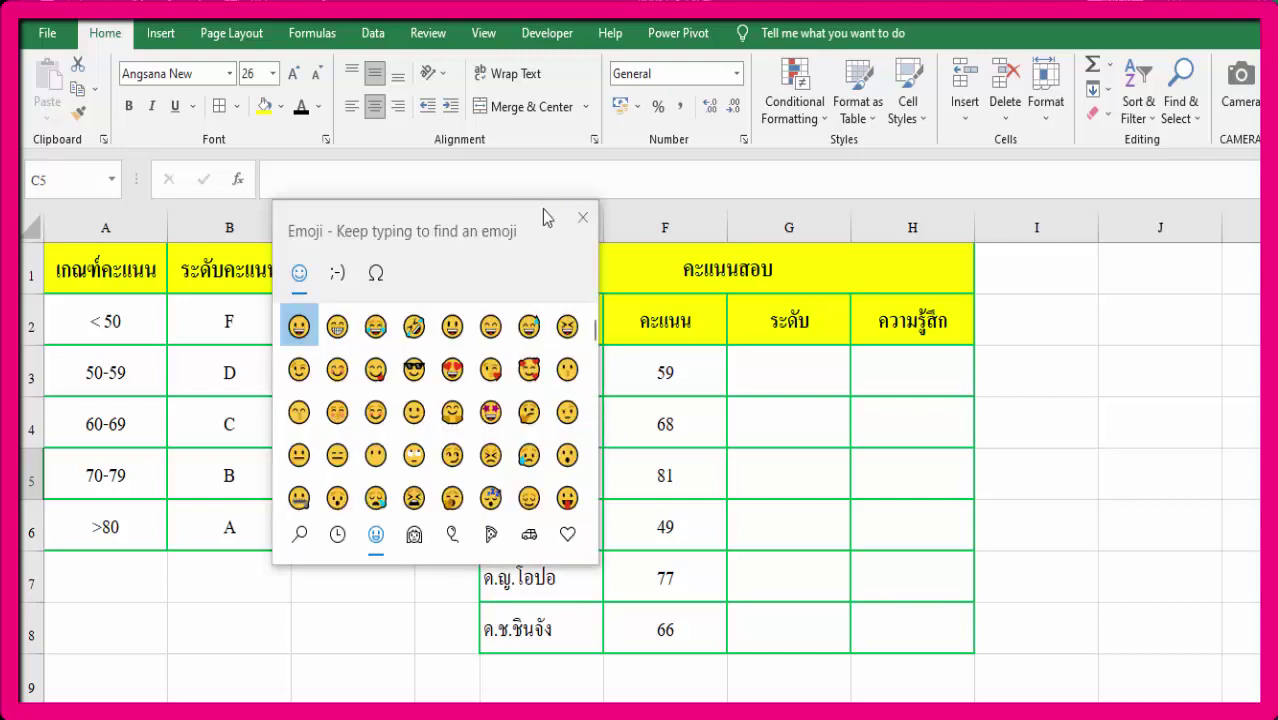
drag(529, 215, 752, 222)
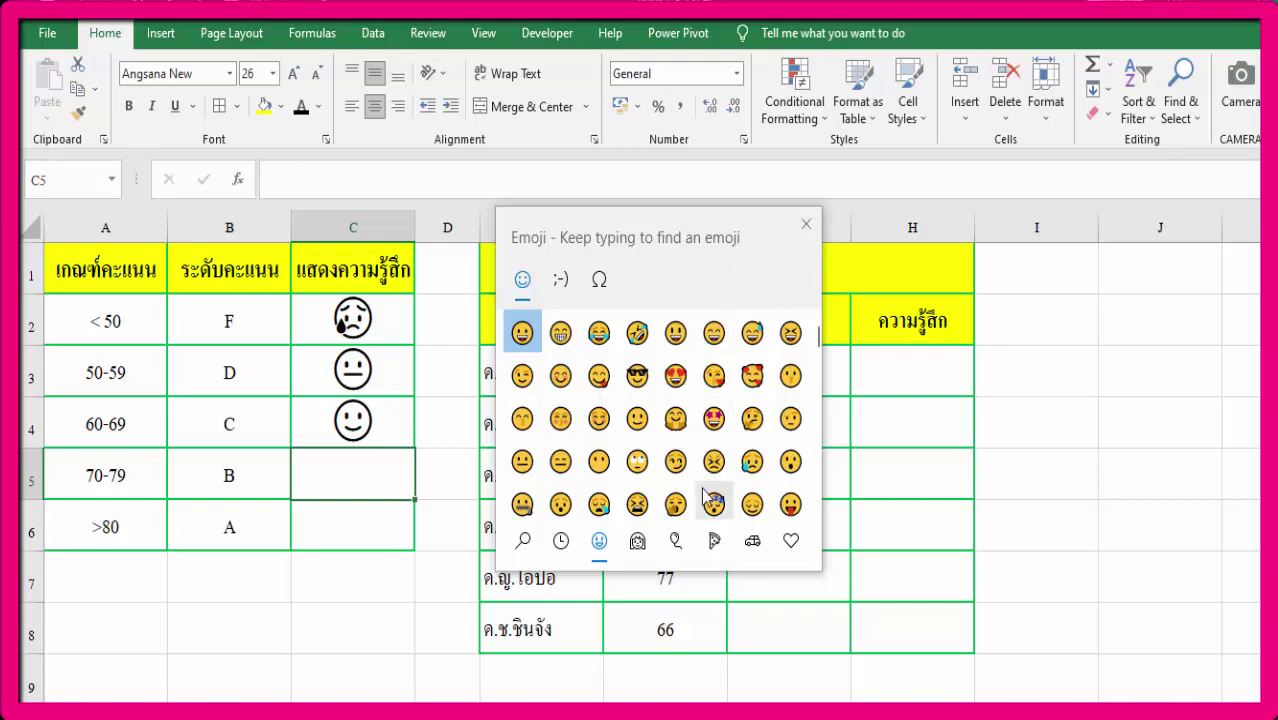
click(675, 336)
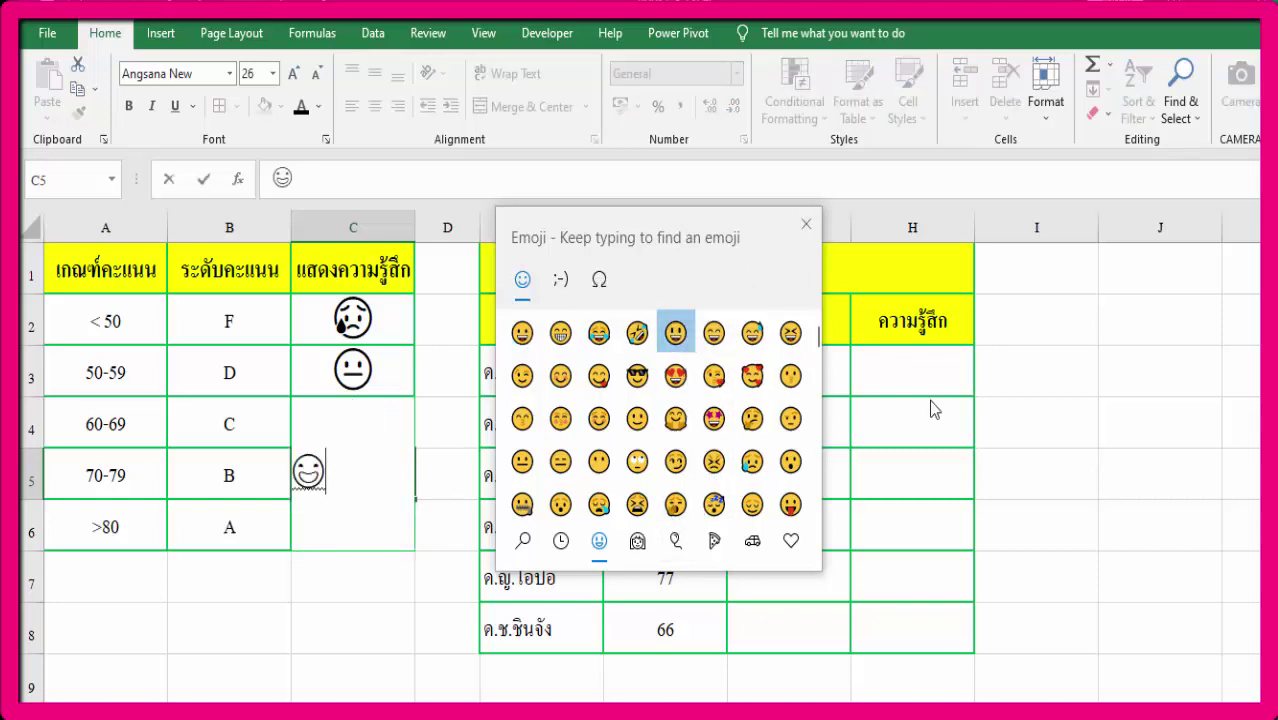
click(806, 224)
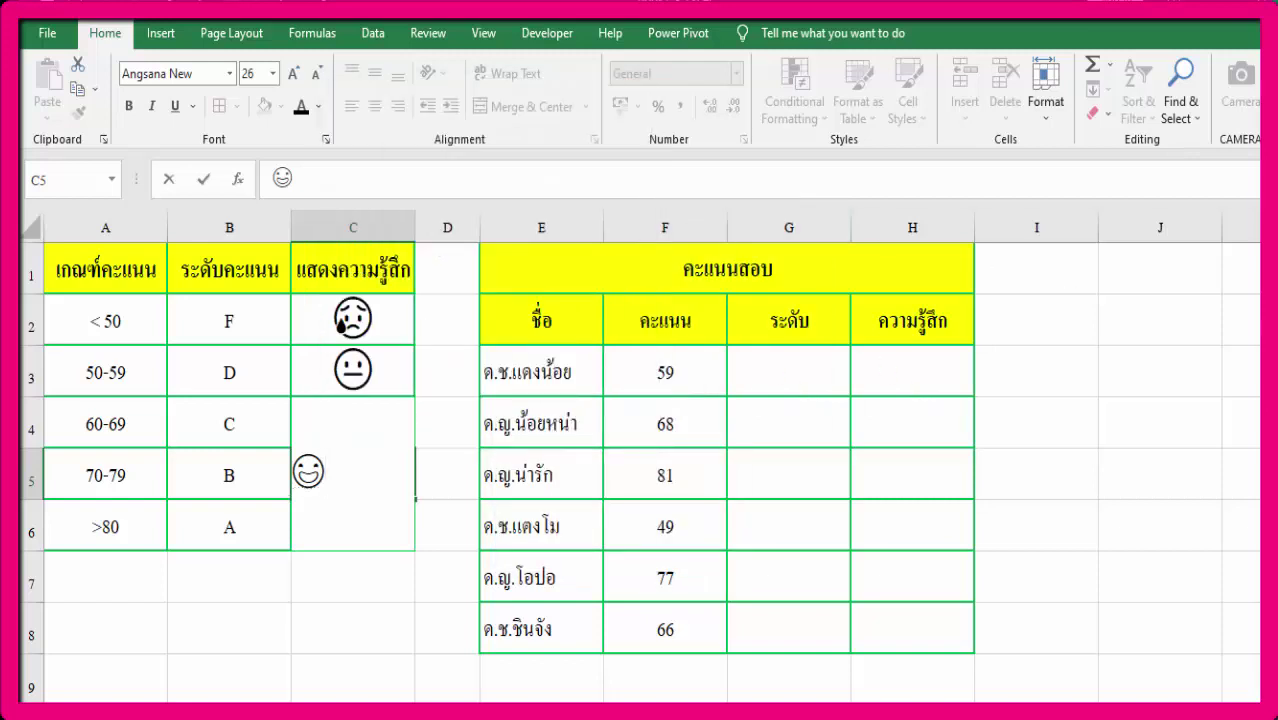
key(Return)
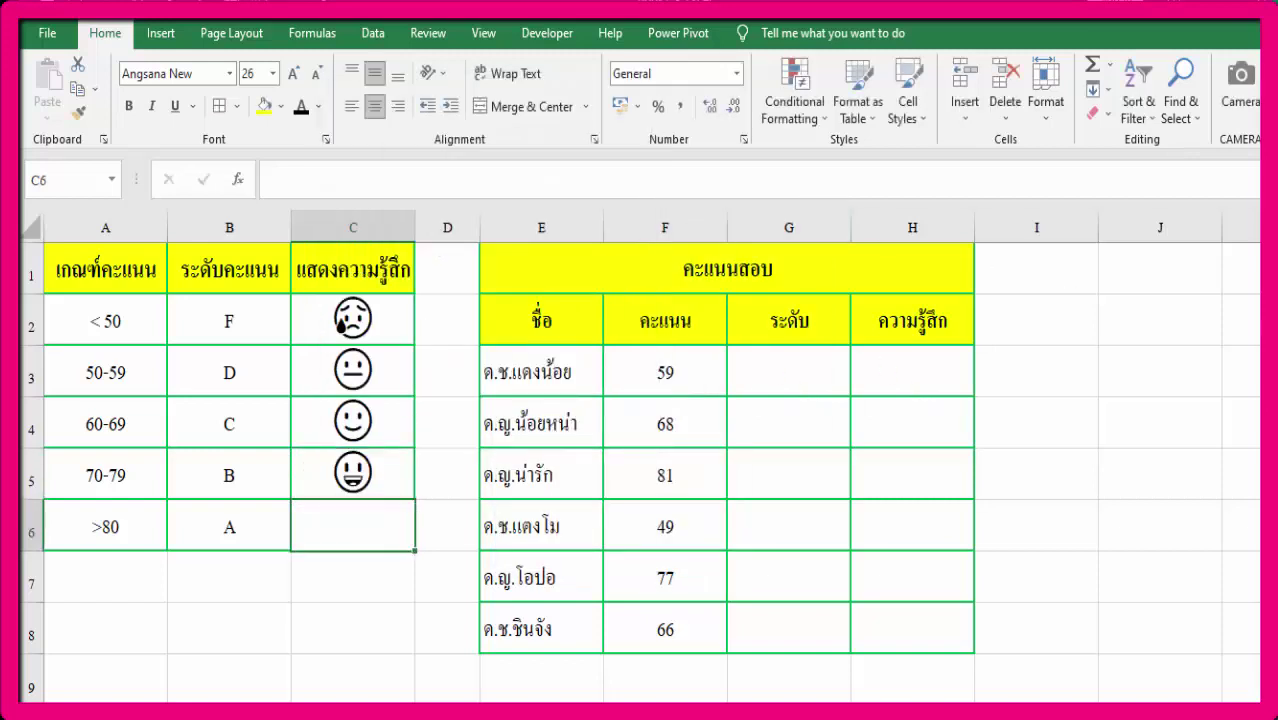
Insert a heart-eyes face emoji into C6 beside grade A (>80).
drag(110, 524, 257, 527)
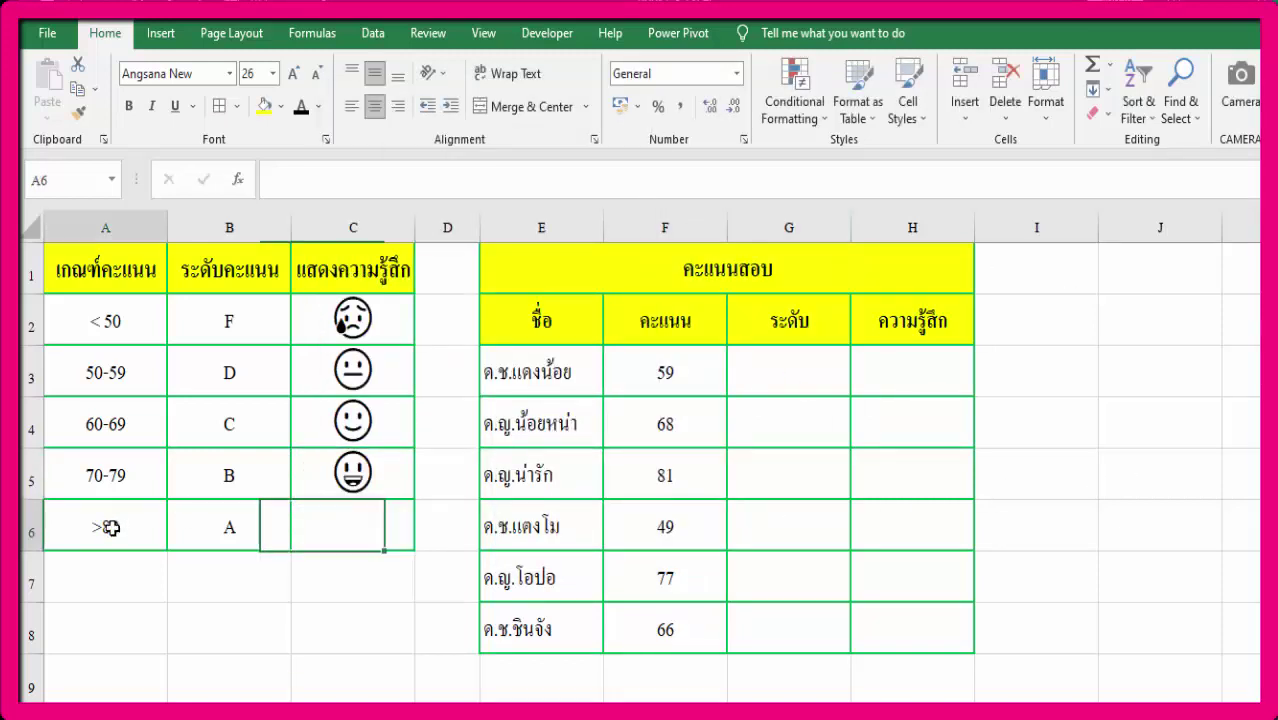
click(229, 527)
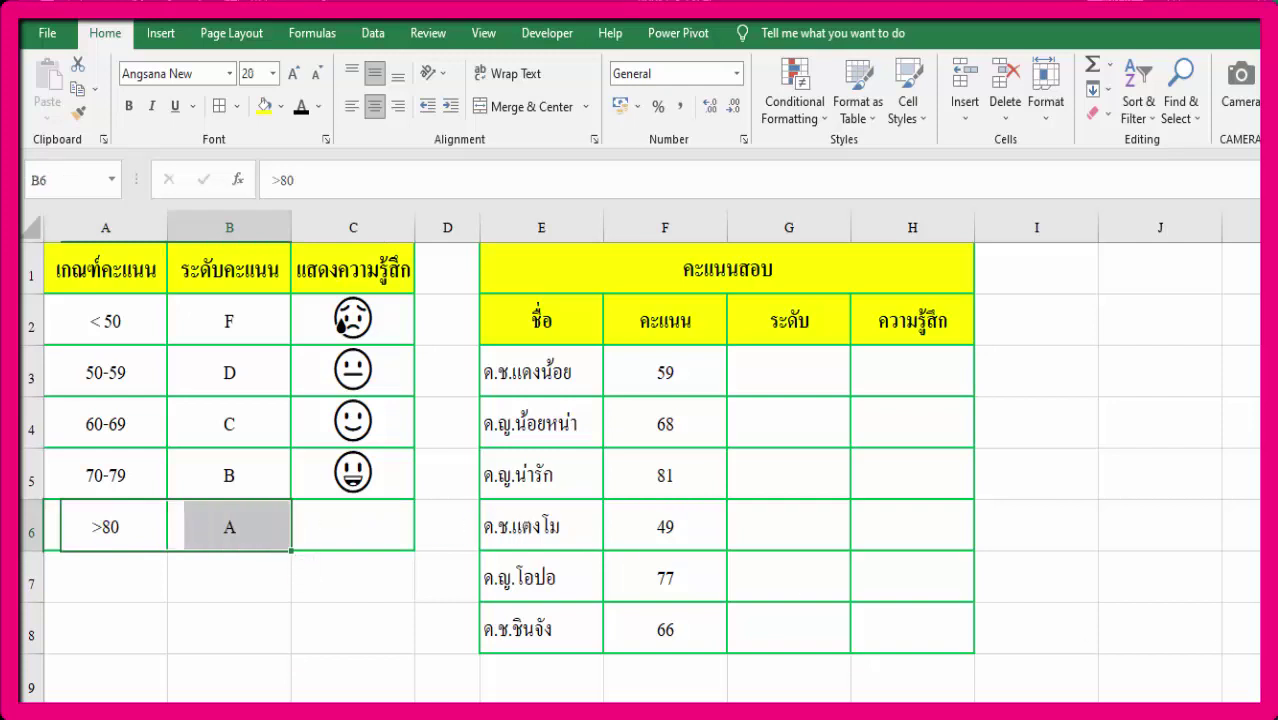
click(347, 523)
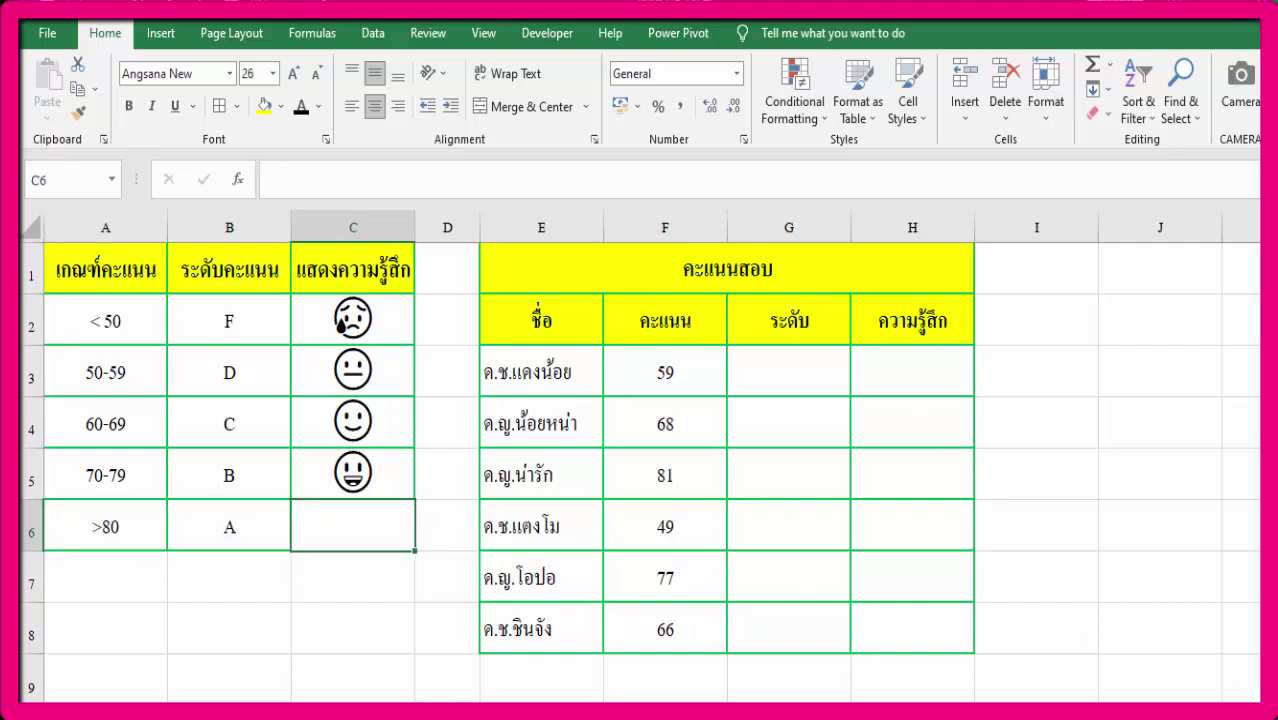
key(super+period)
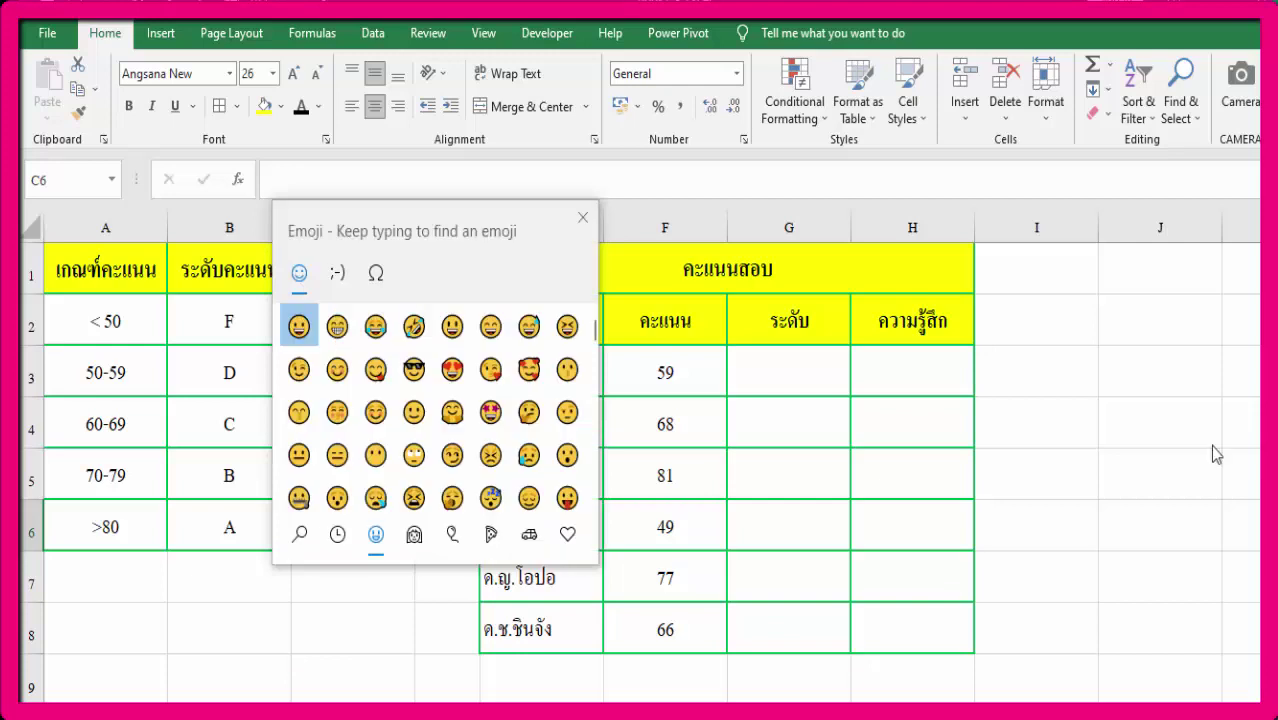
drag(503, 217, 730, 218)
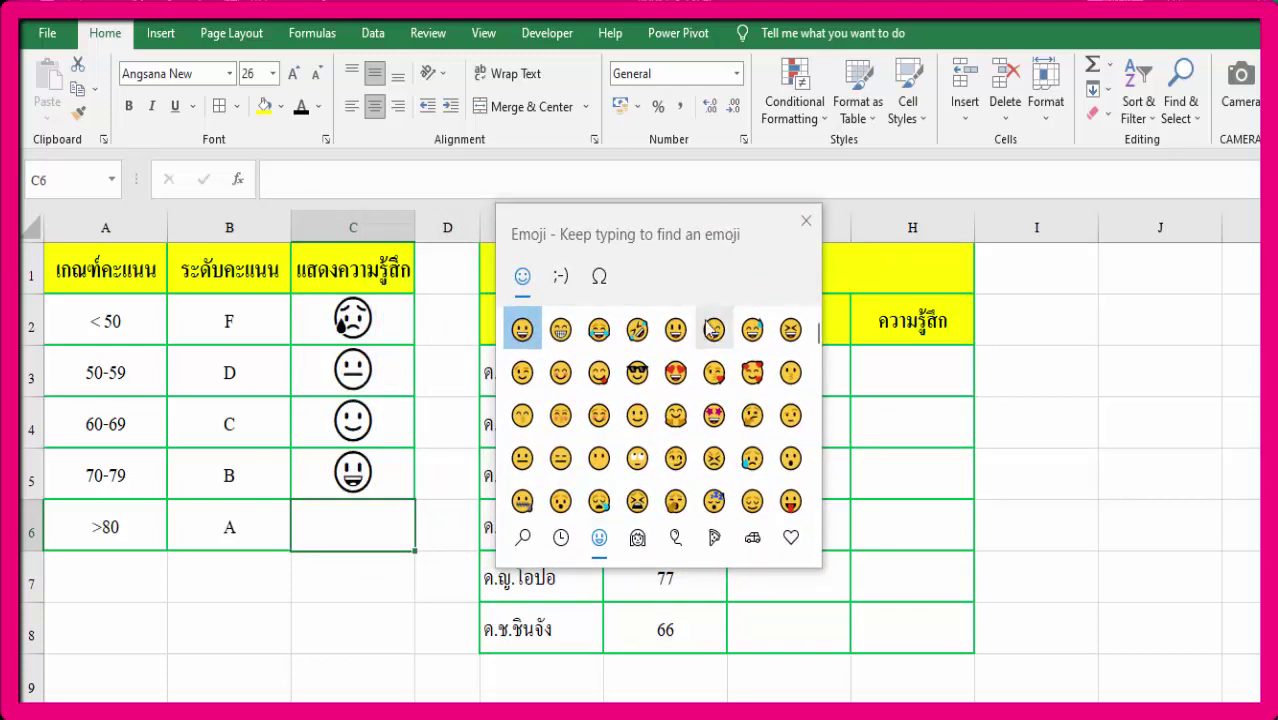
click(676, 373)
click(676, 373)
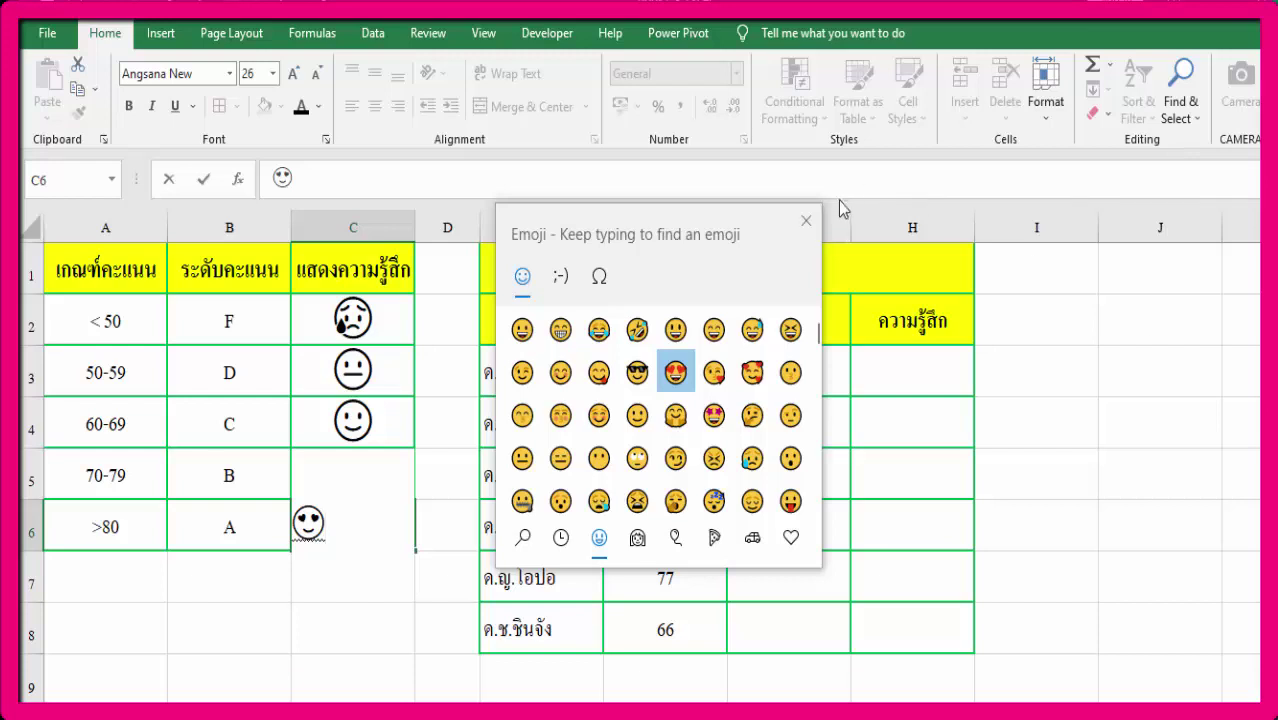
click(806, 220)
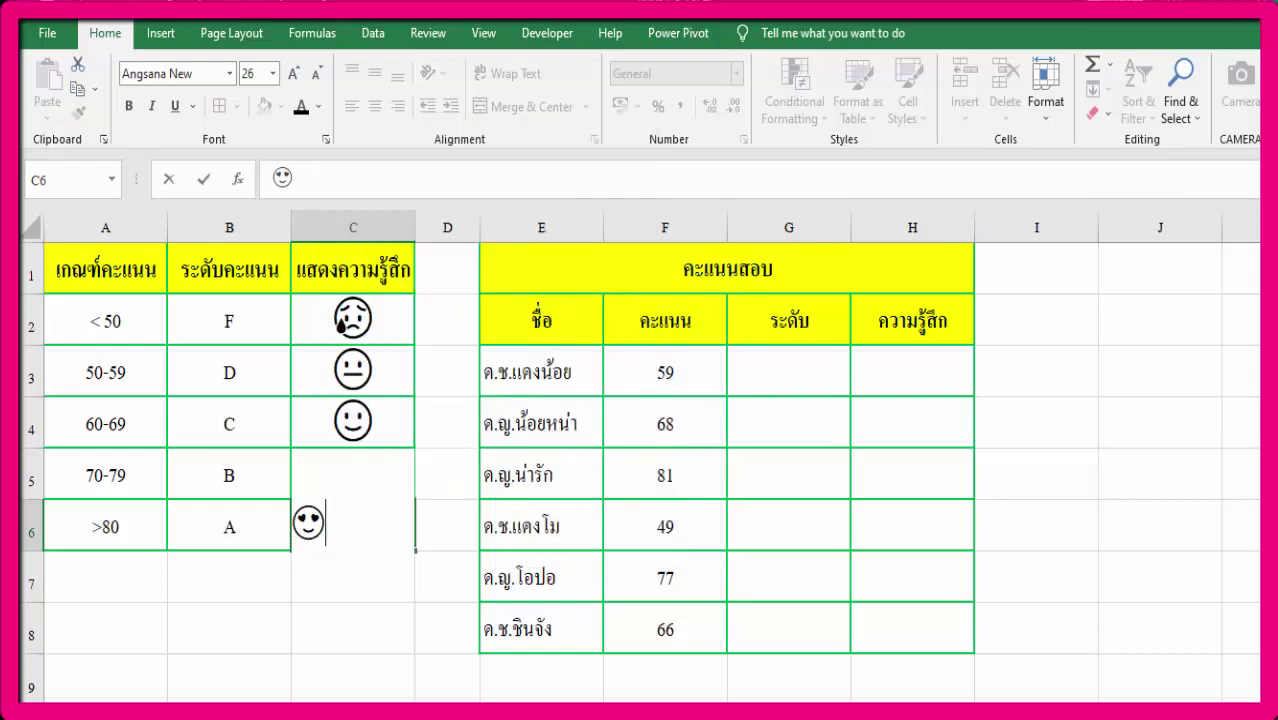
key(Return)
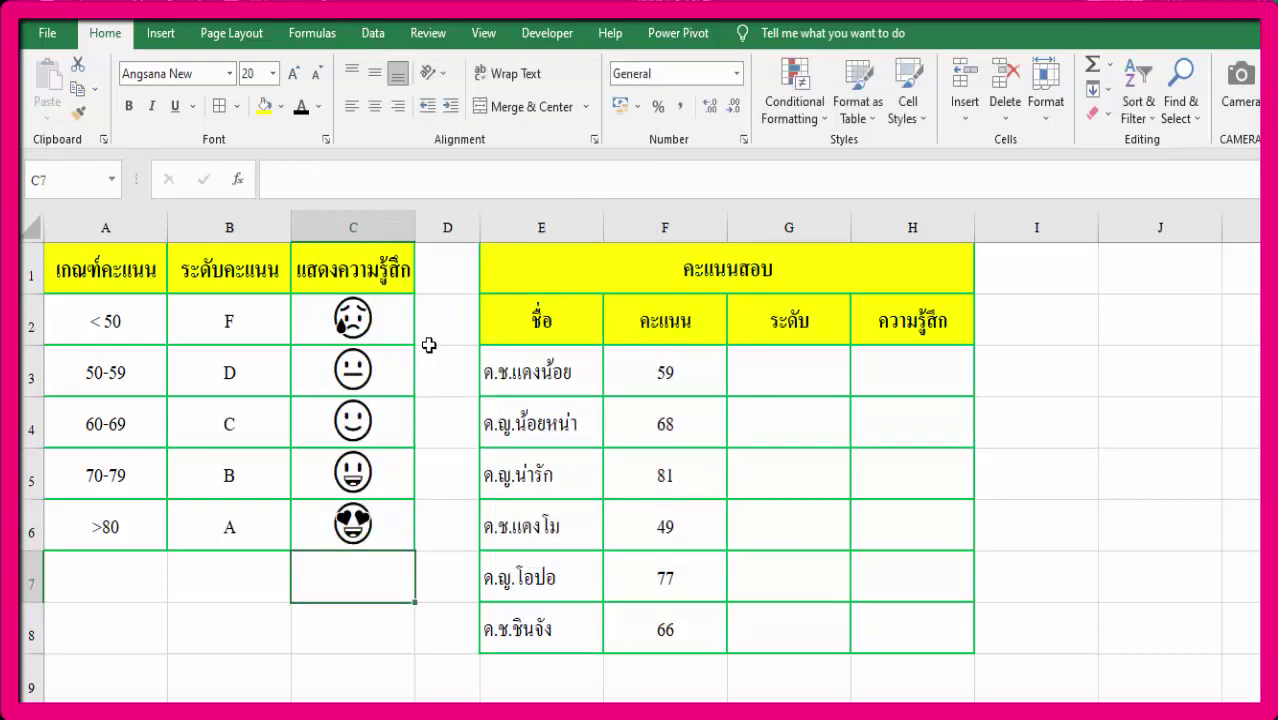
drag(399, 322, 385, 522)
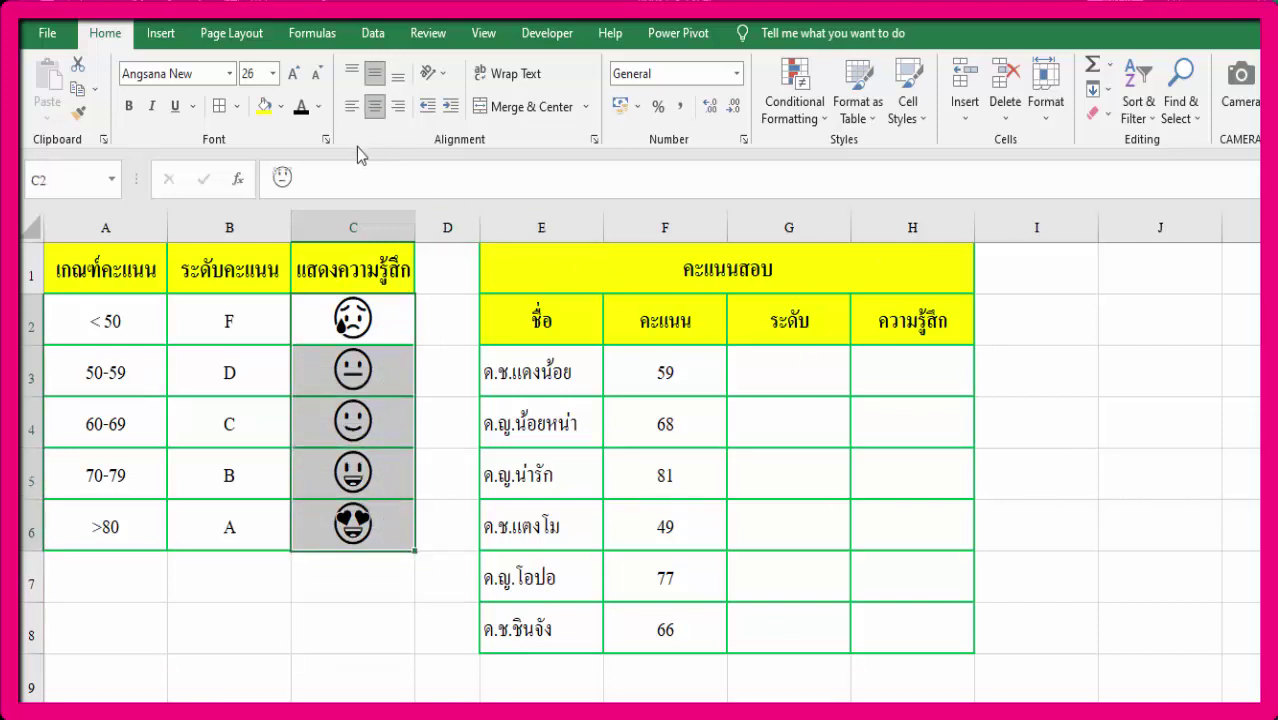
Colour the five face emojis in C2:C6 pink using Font Color.
click(320, 107)
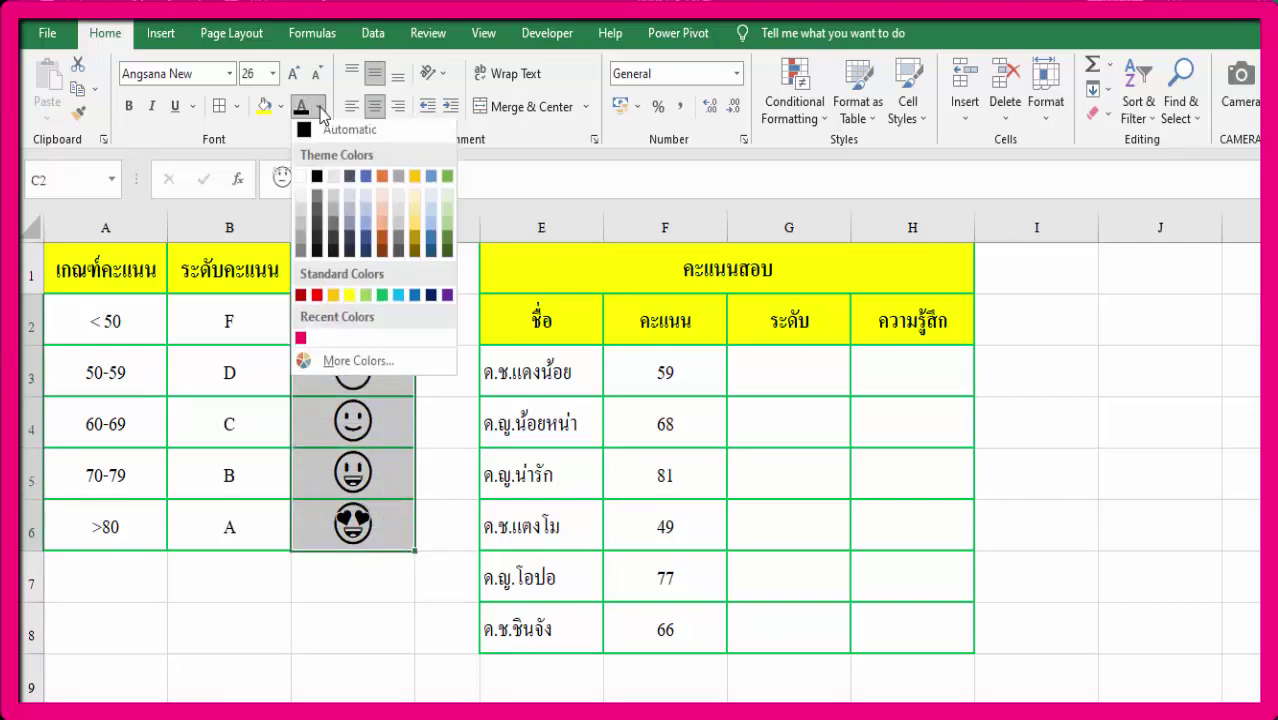
click(302, 344)
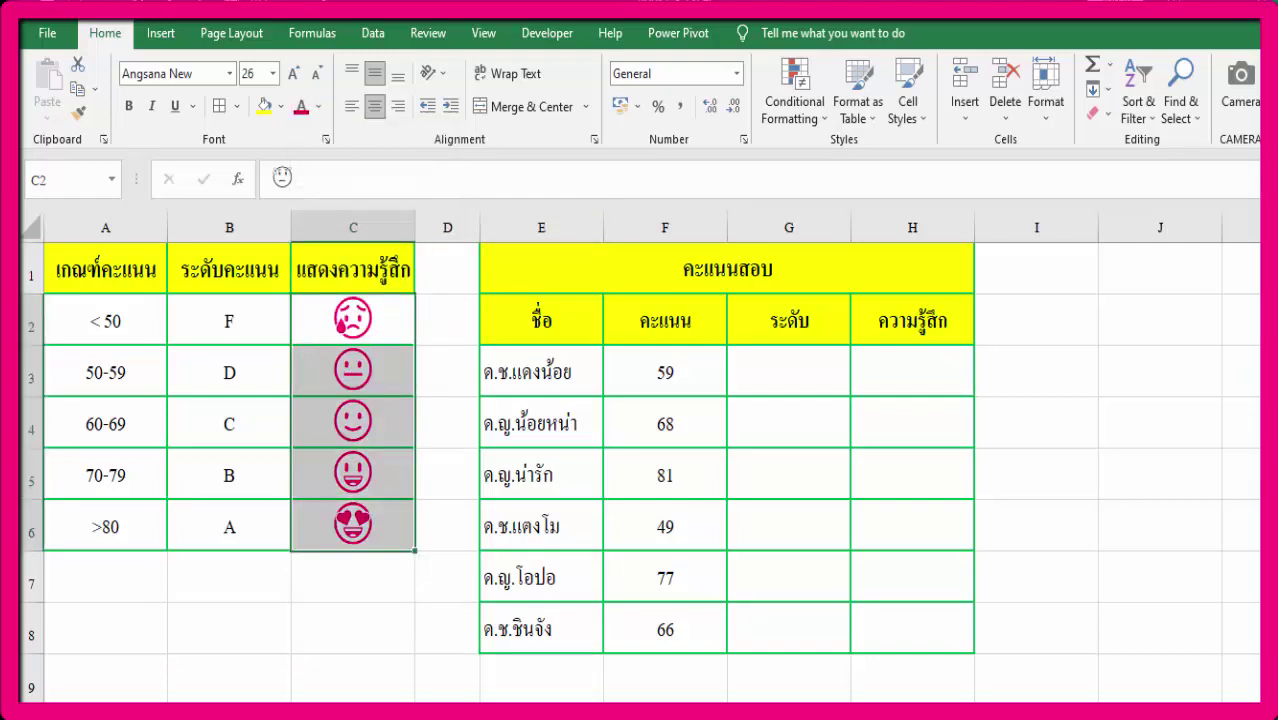
click(849, 281)
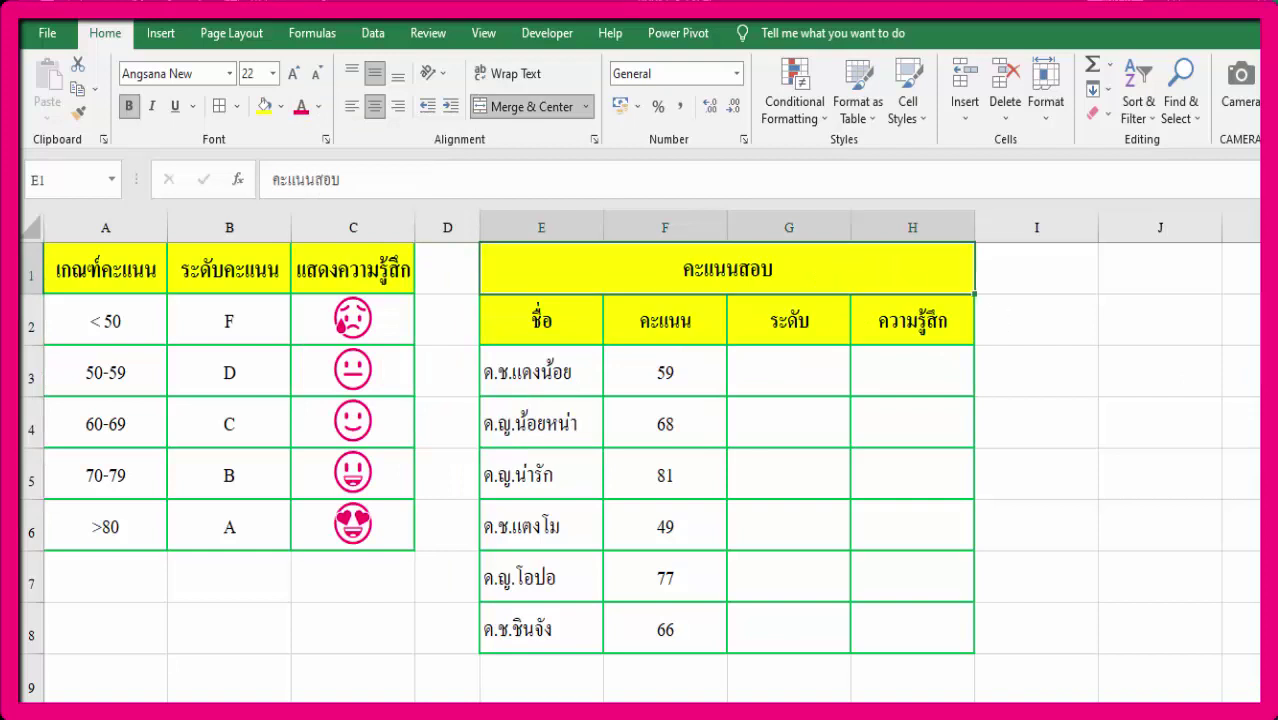
drag(565, 322, 530, 630)
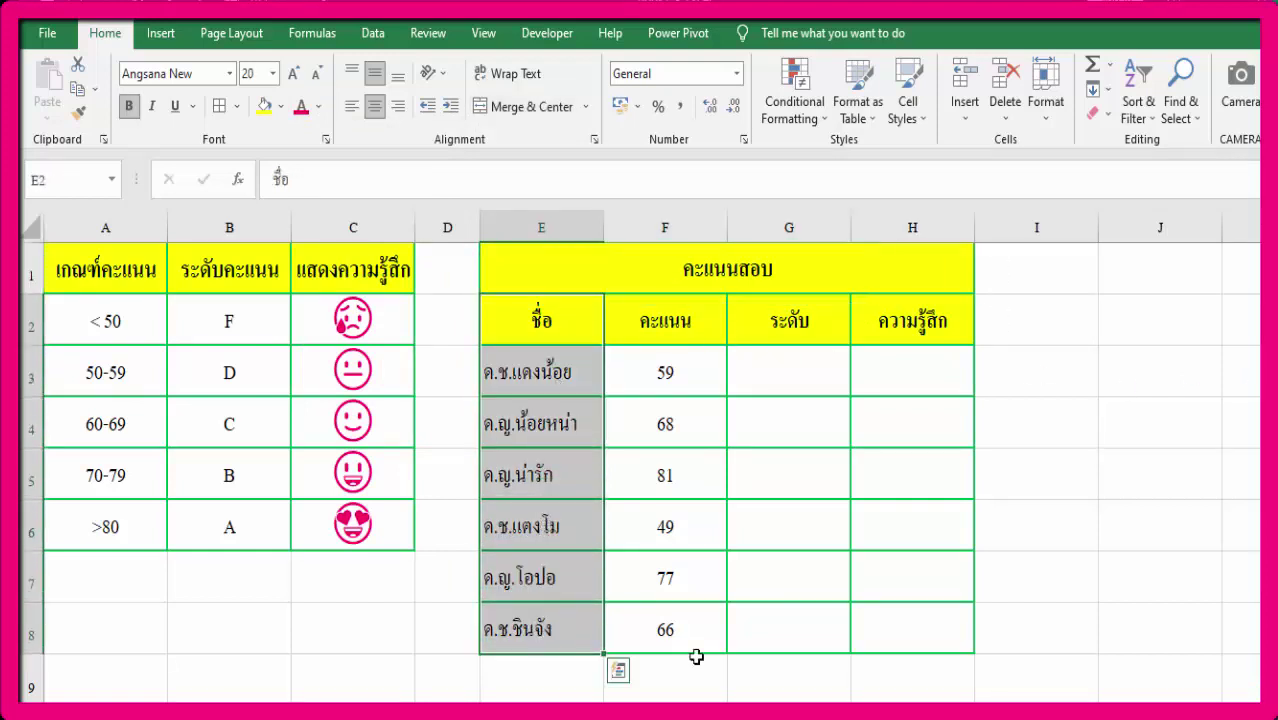
drag(706, 337, 676, 630)
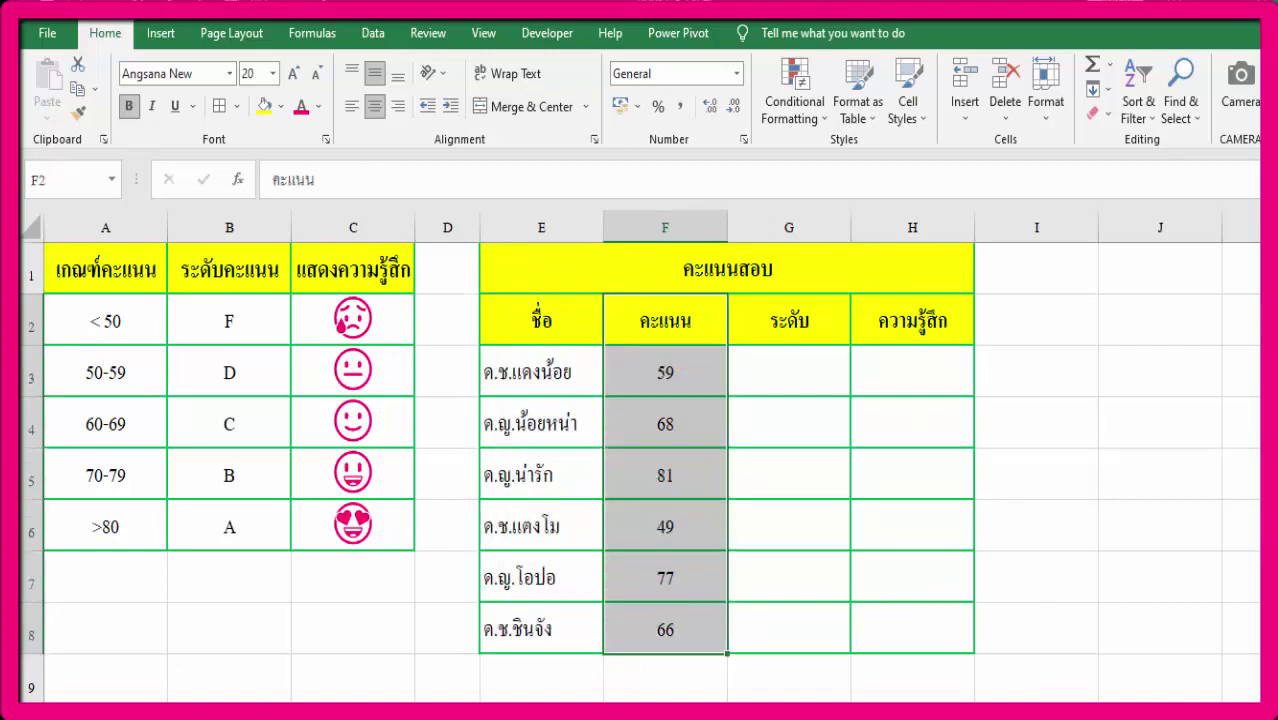
click(828, 334)
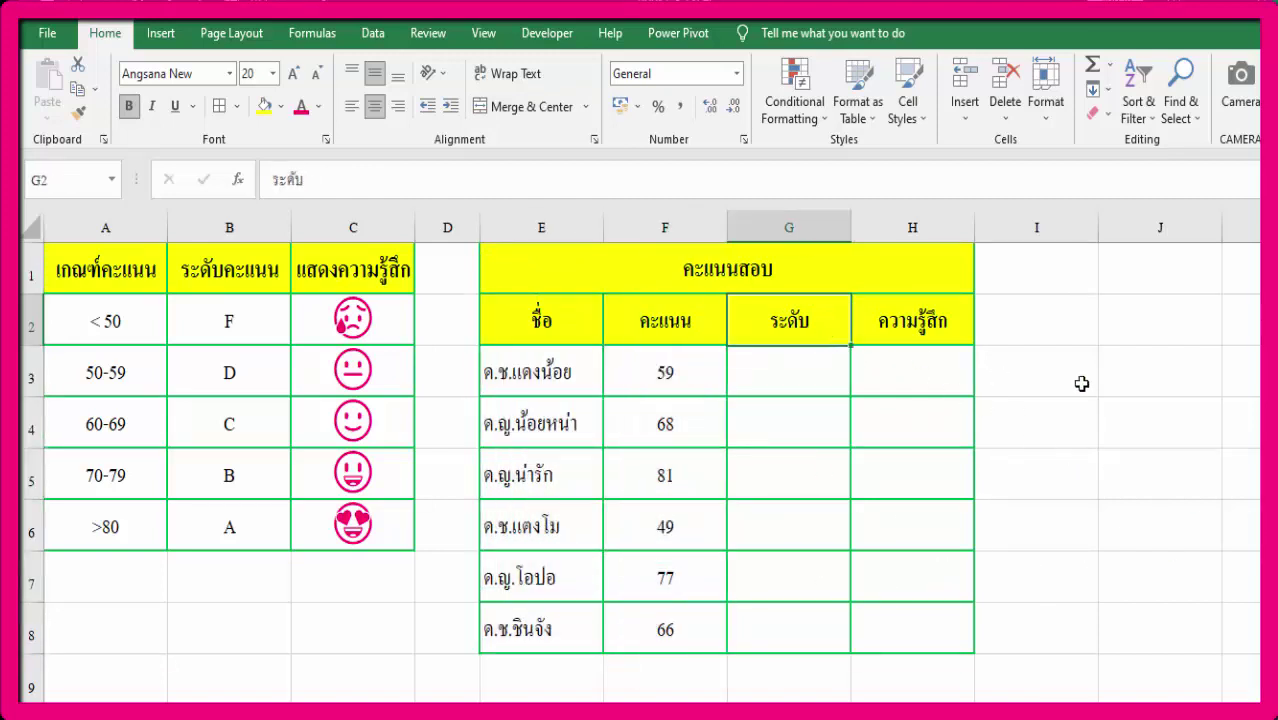
Start G3's nested IF: "F" when F3<50, "D" when F3<60.
key(Down)
text(=)
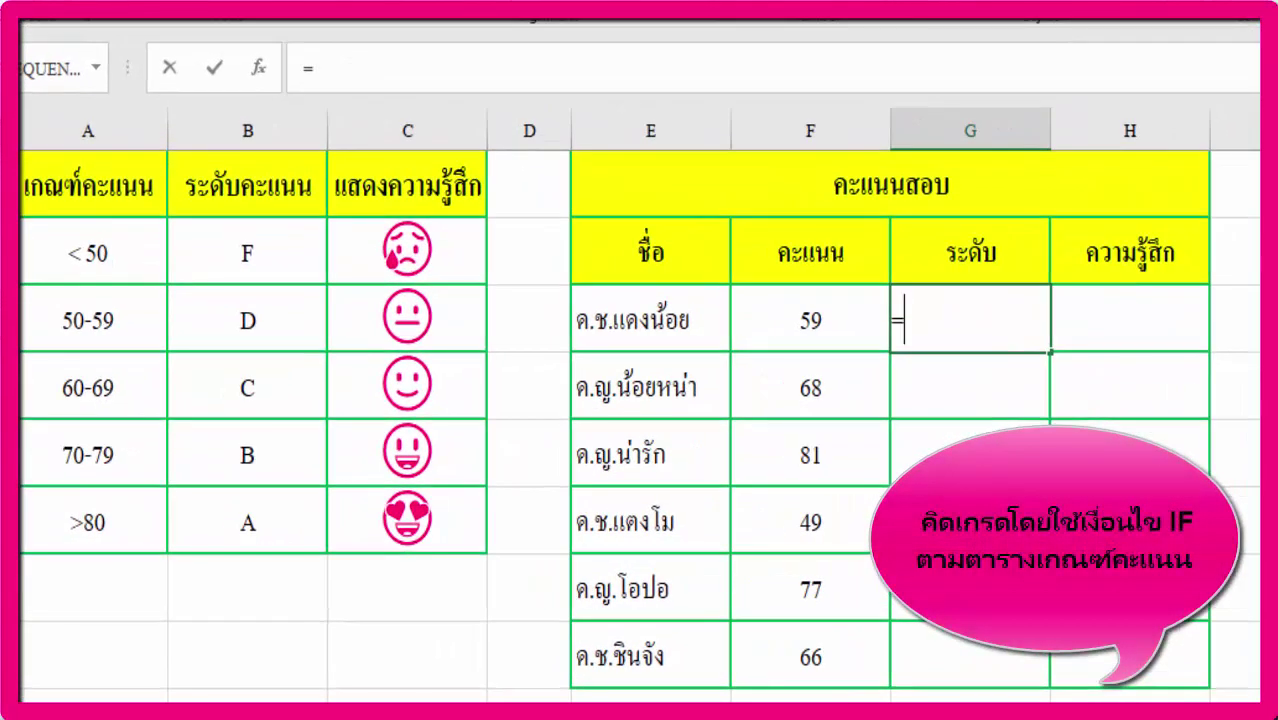
text(if)
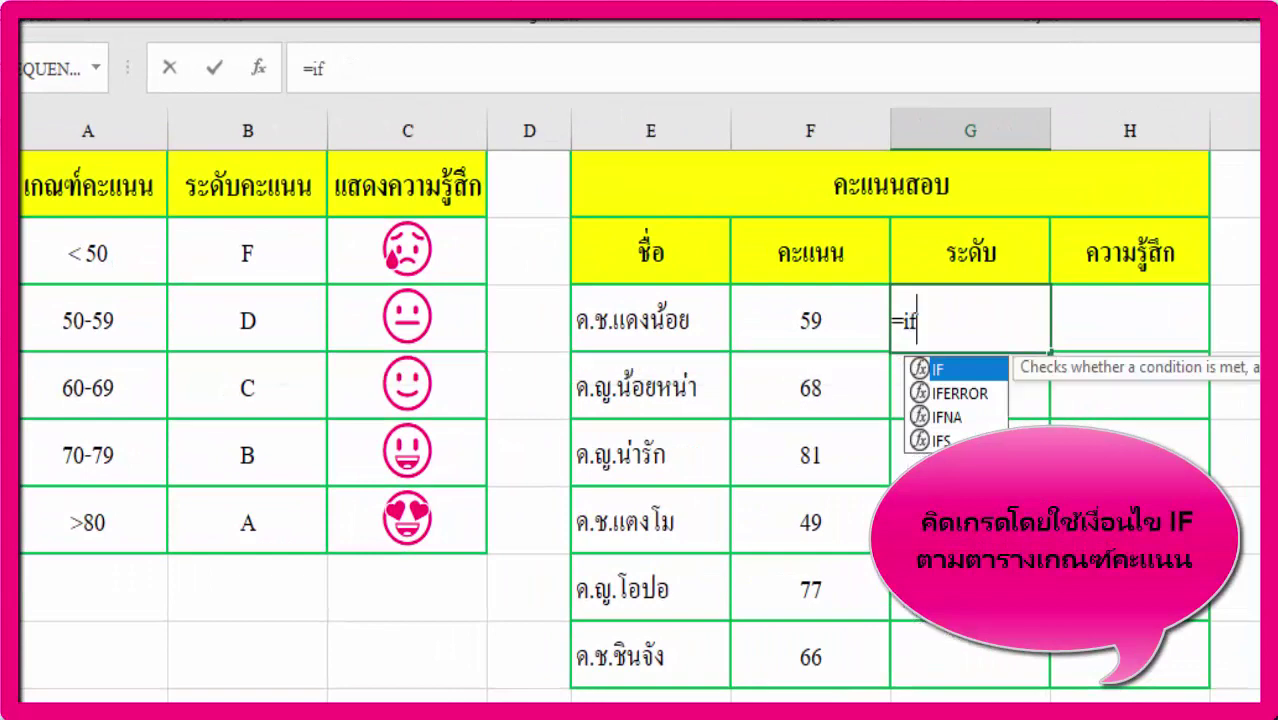
key(Tab)
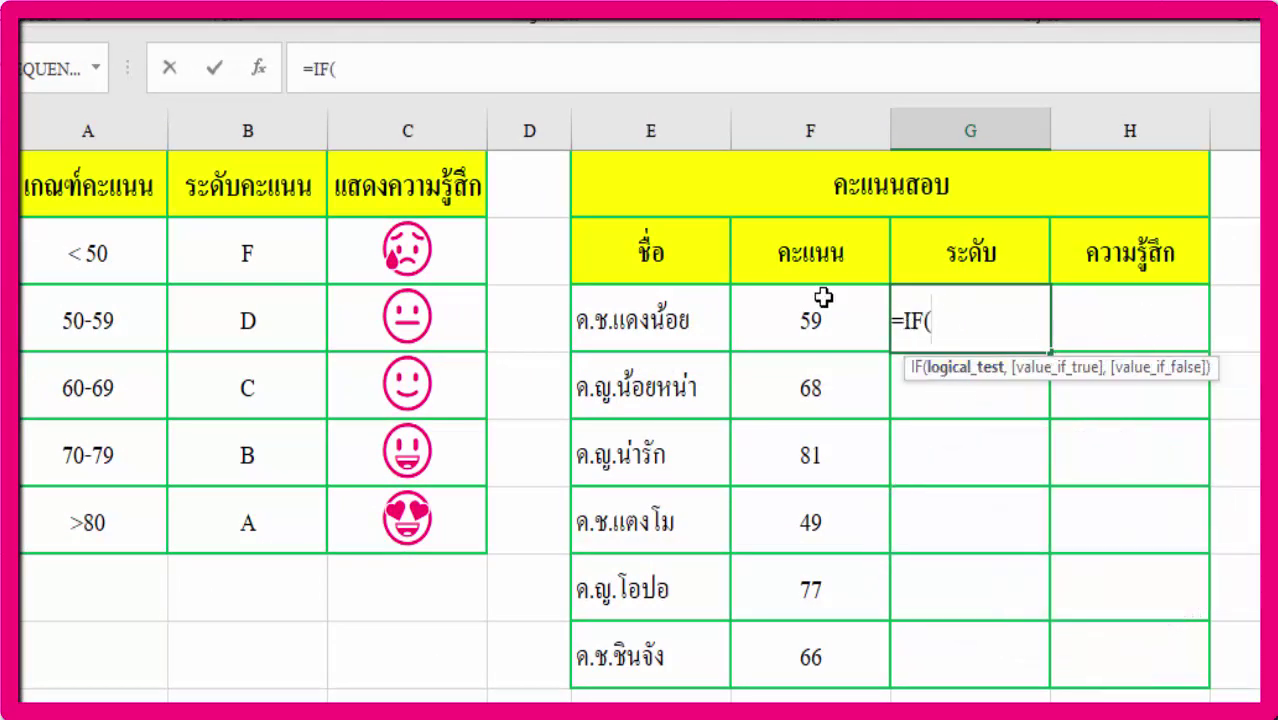
click(822, 296)
text(<)
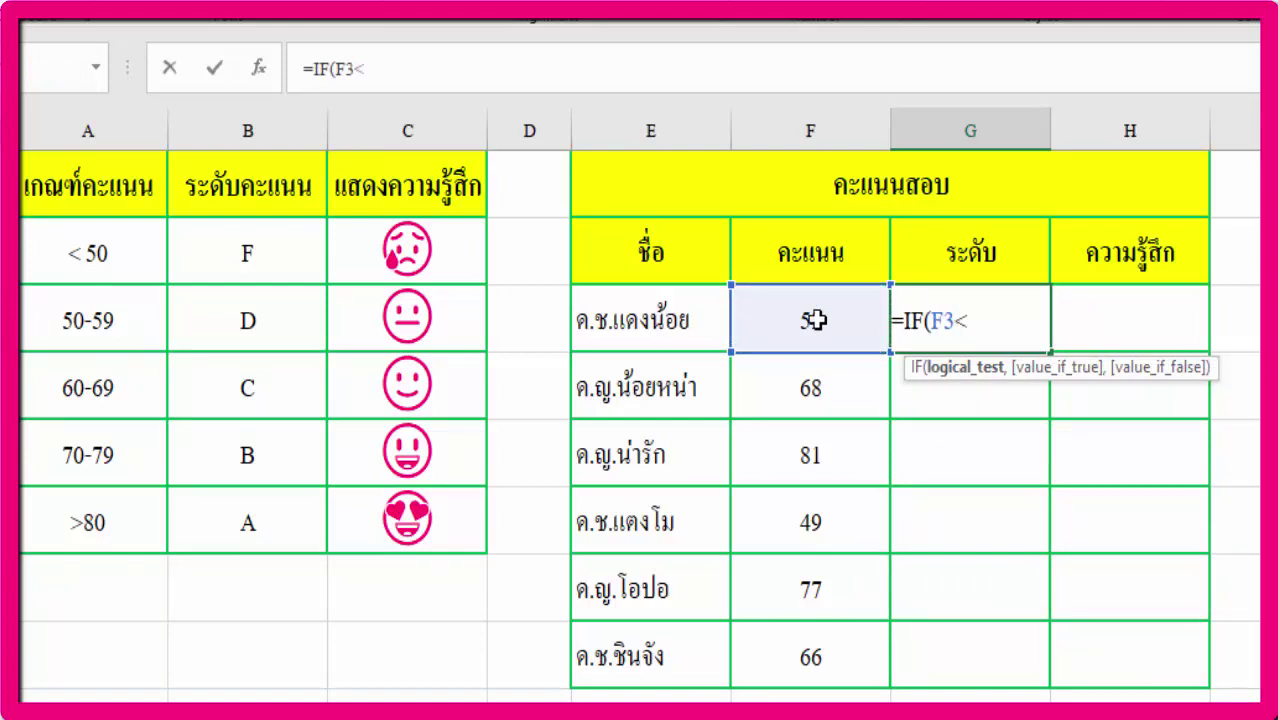
text(50)
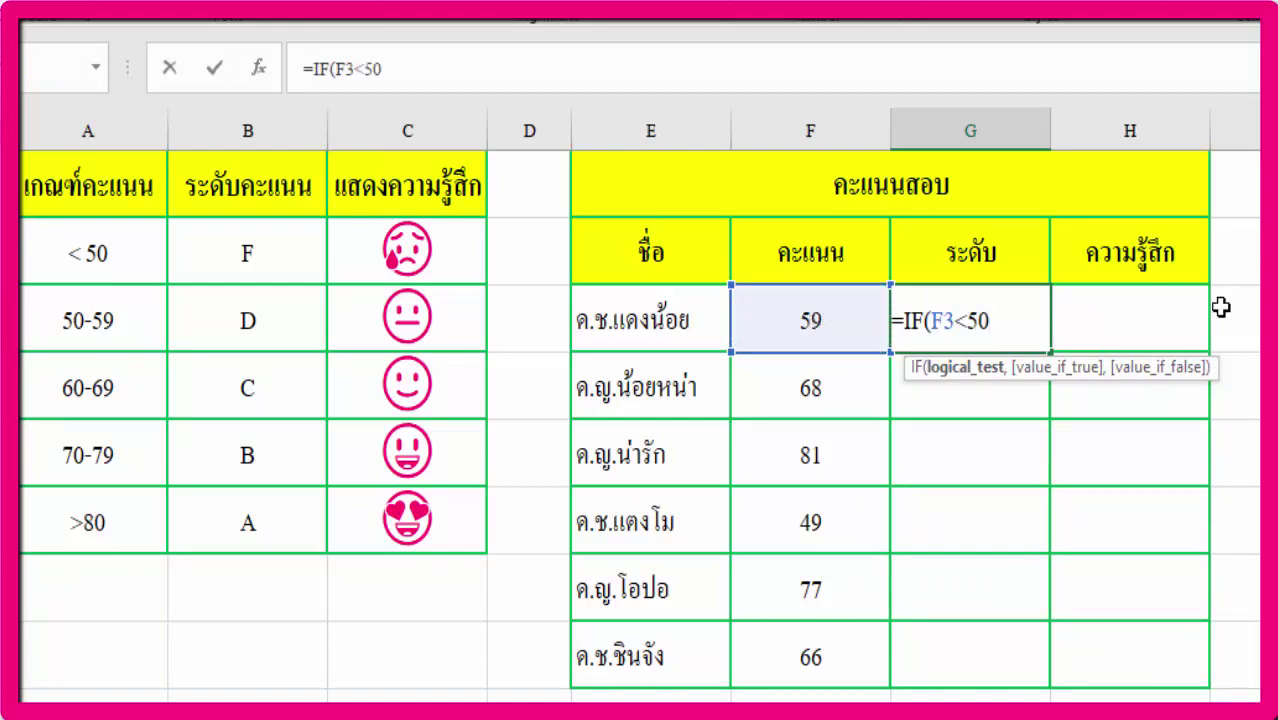
text(,)
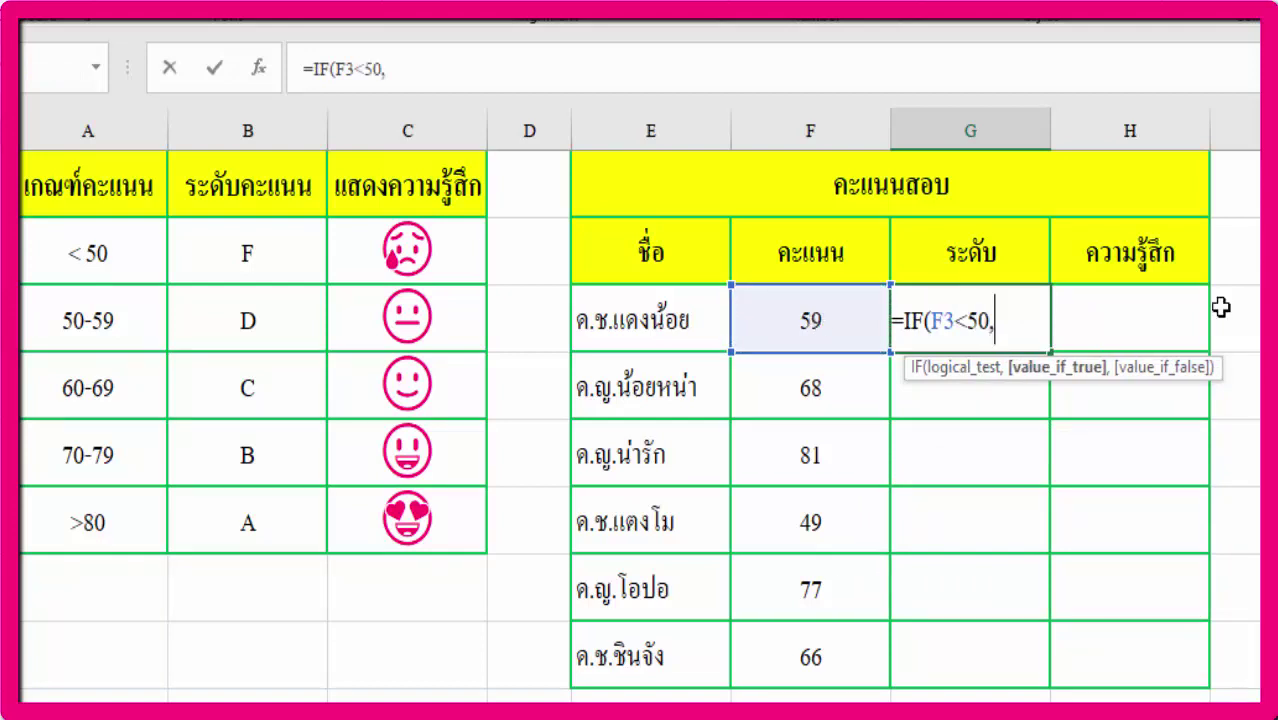
text(")
text(F)
text(",)
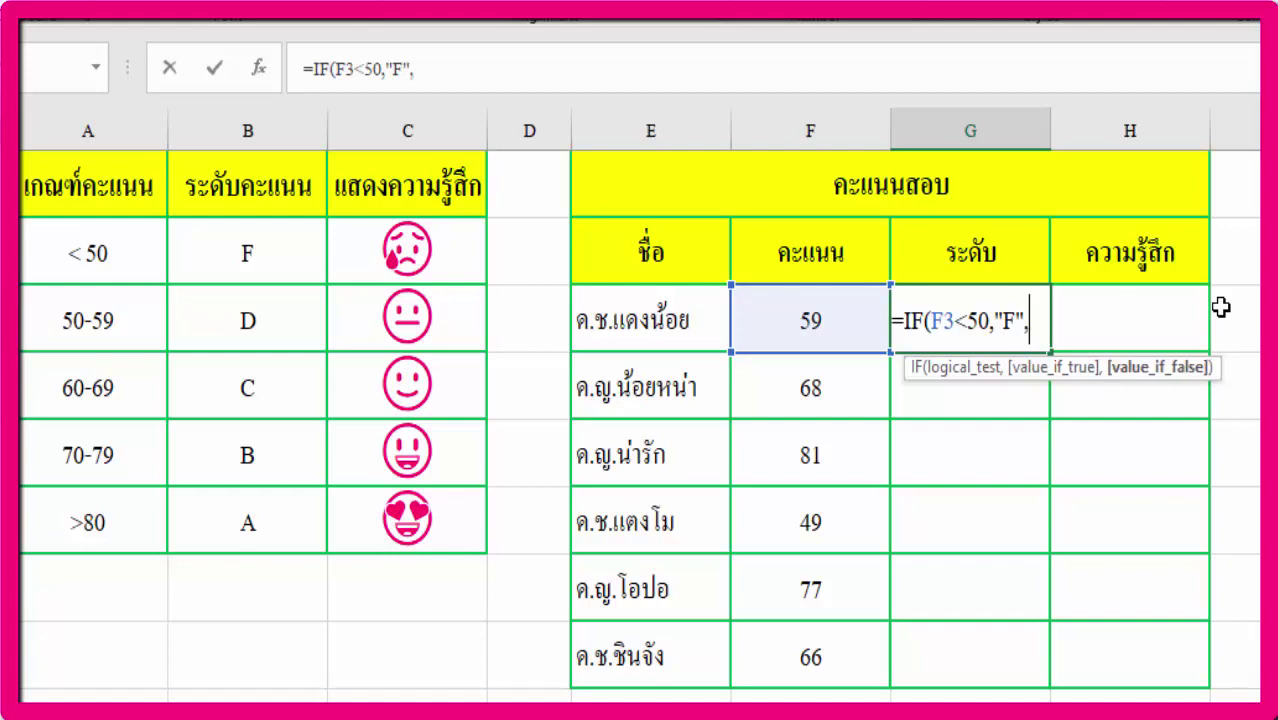
text(if)
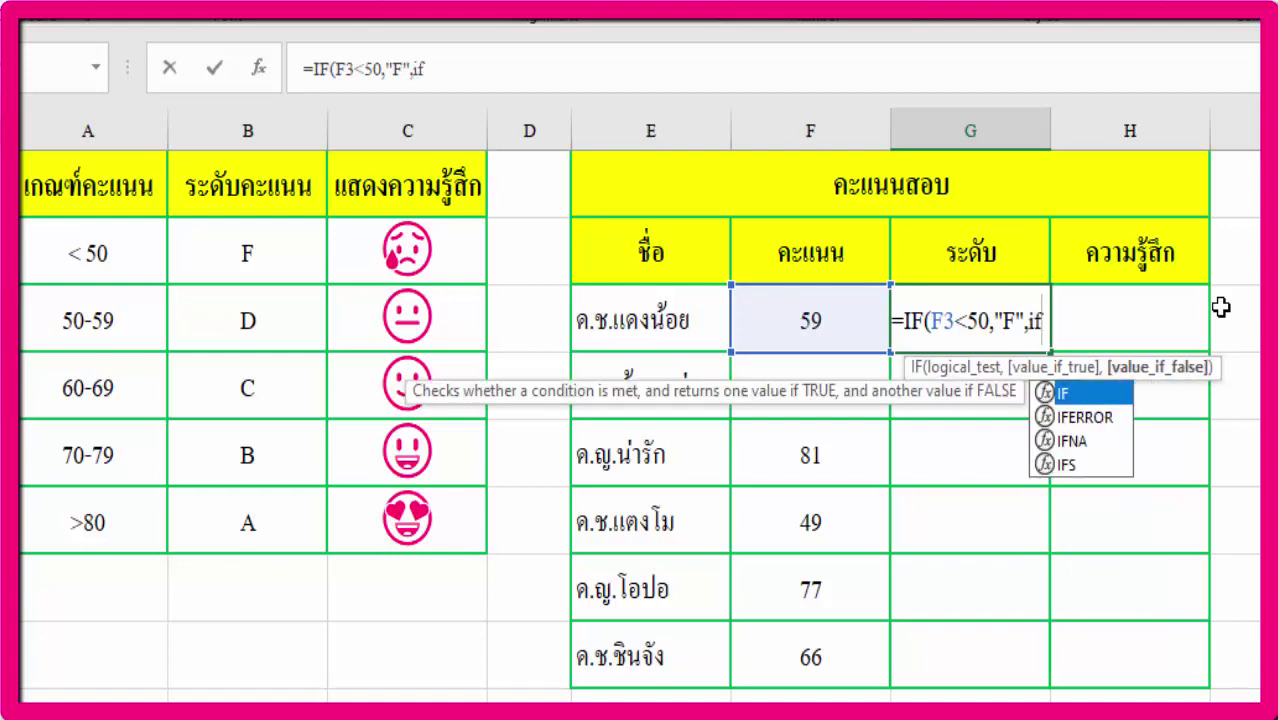
double_click(1068, 396)
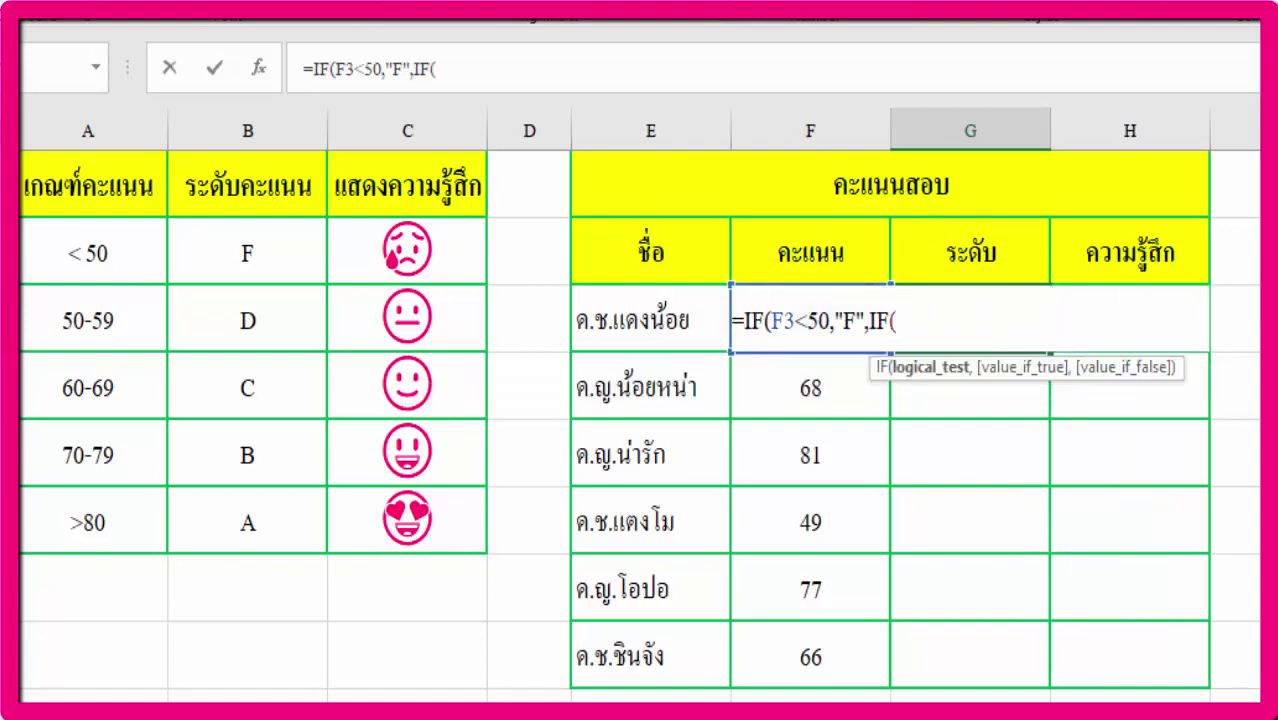
text(f3)
text(<60)
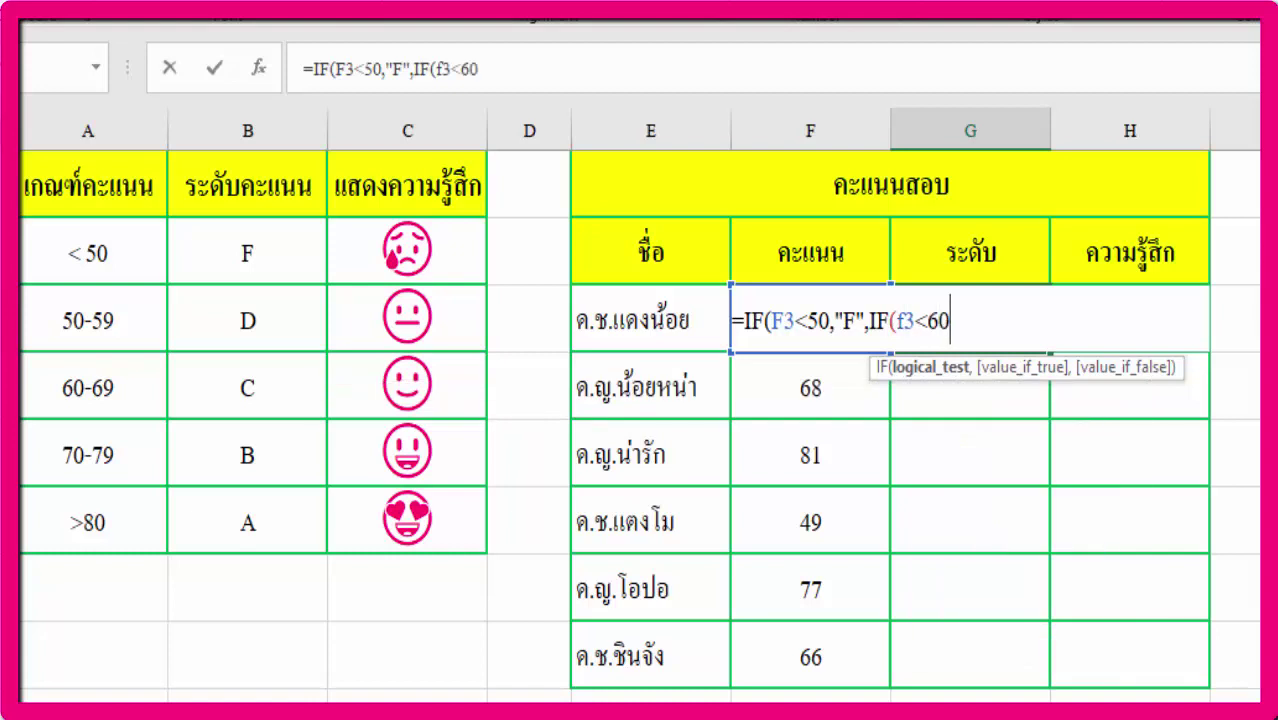
text(,"D)
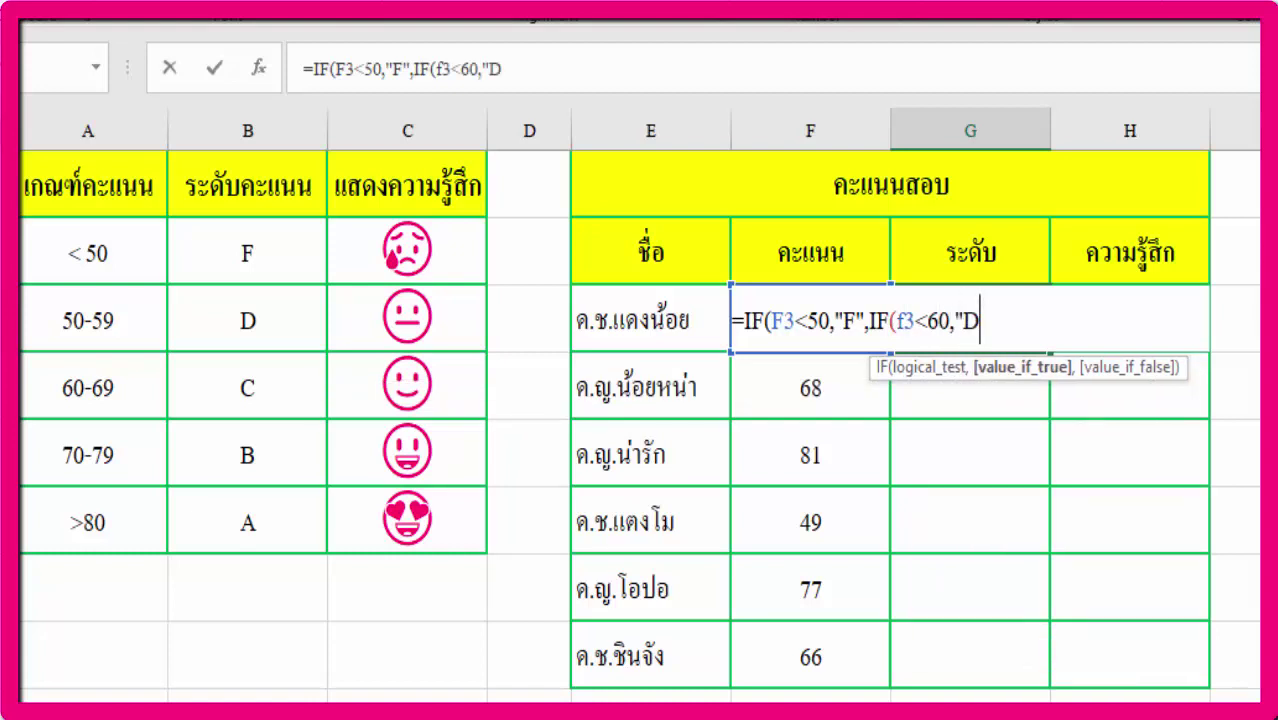
text(")
text(,i)
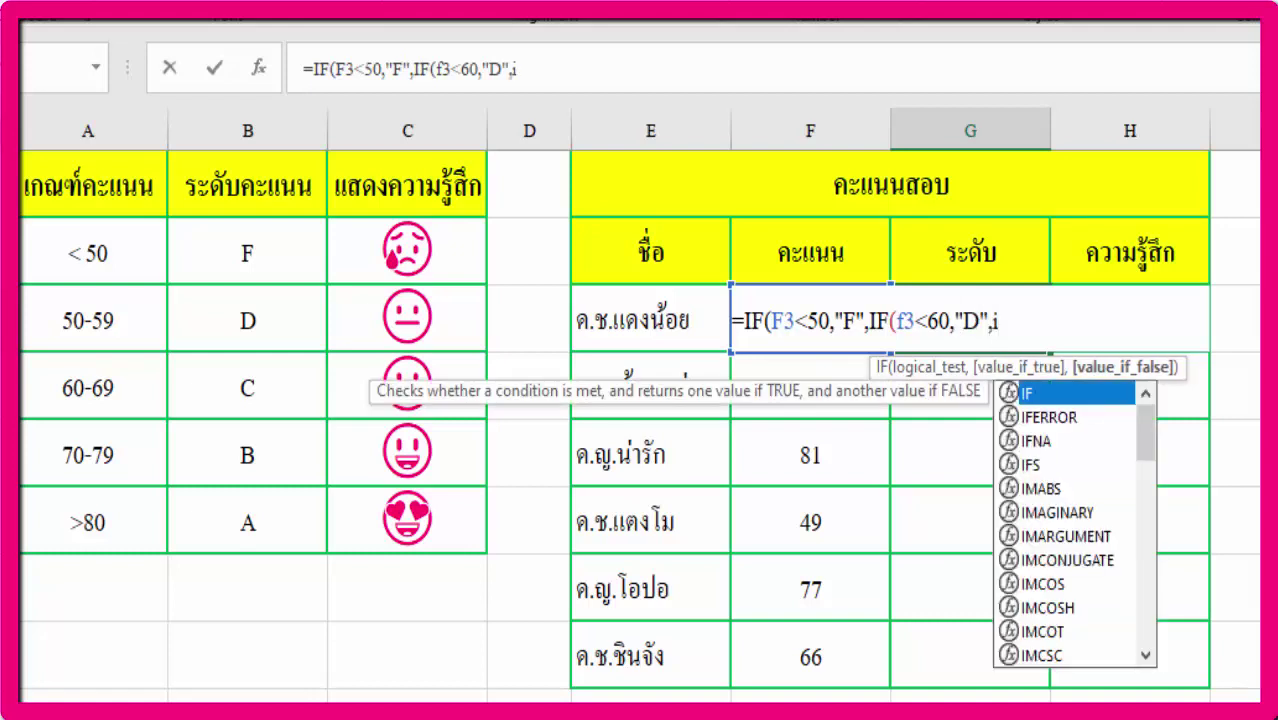
Finish the formula with "C" below 70, "B" below 80, otherwise "A".
double_click(1035, 395)
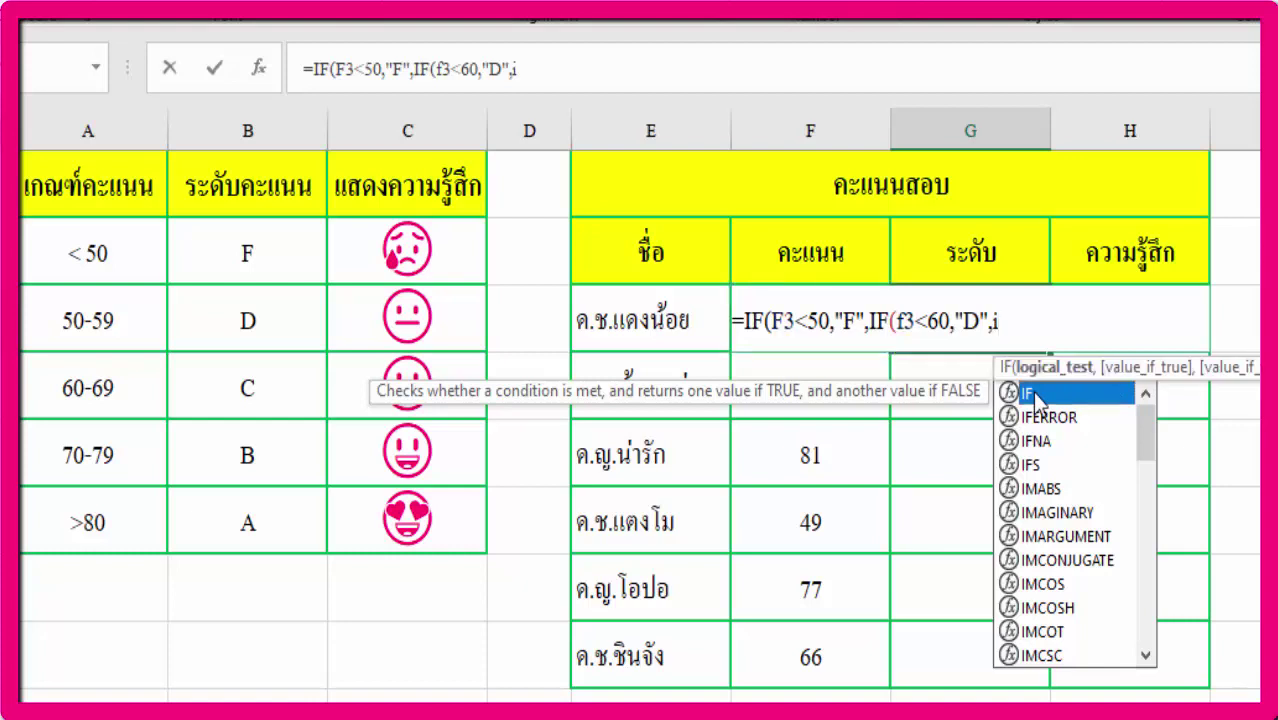
text(f)
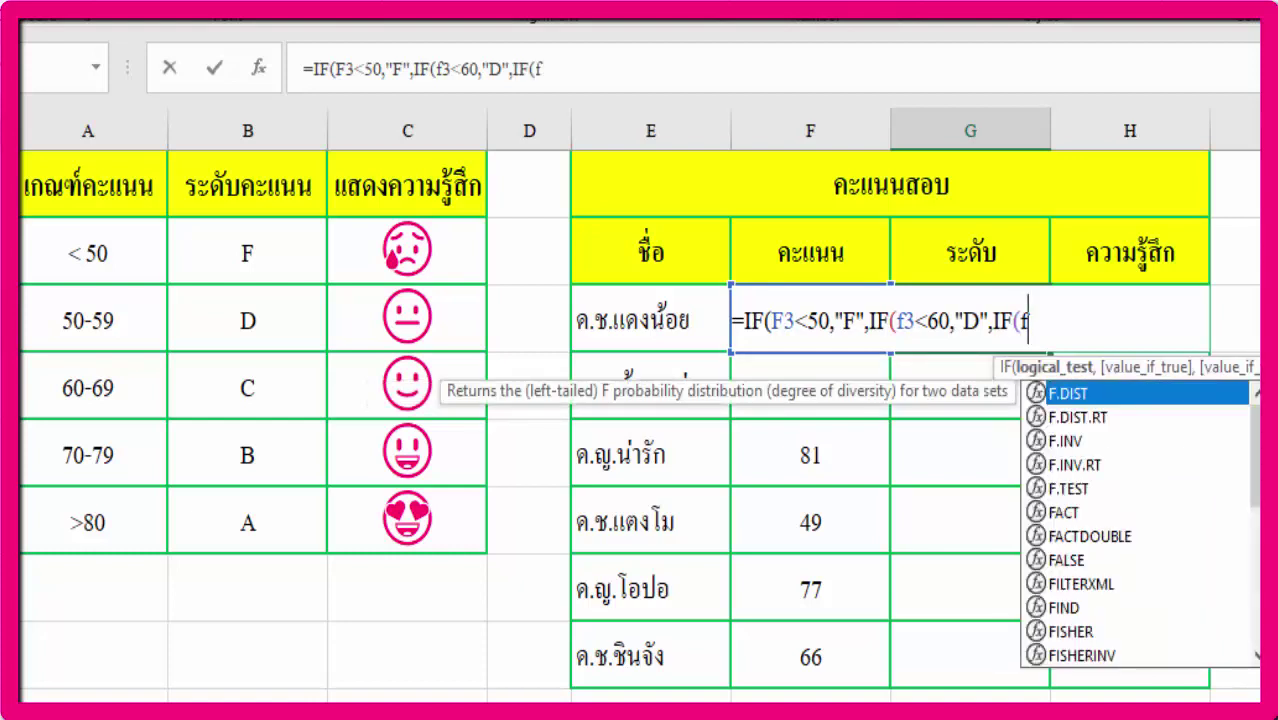
text(3)
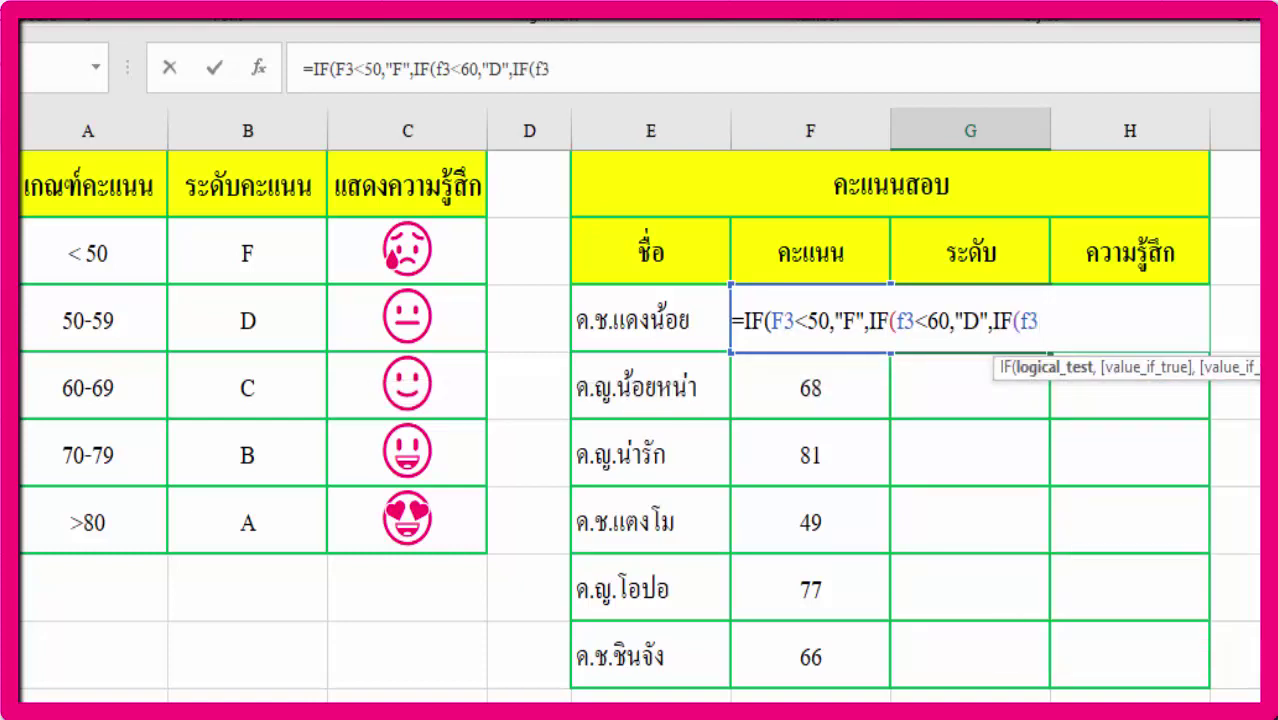
text(<)
text(70,)
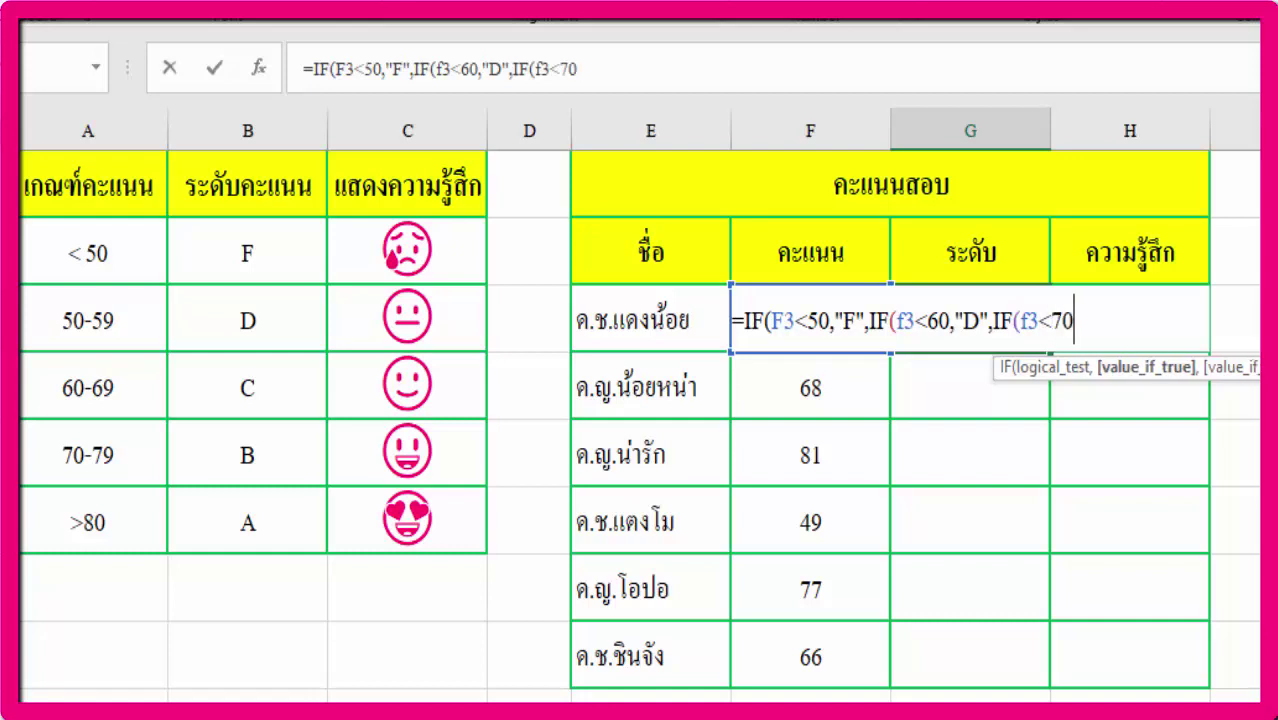
text(")
text(C")
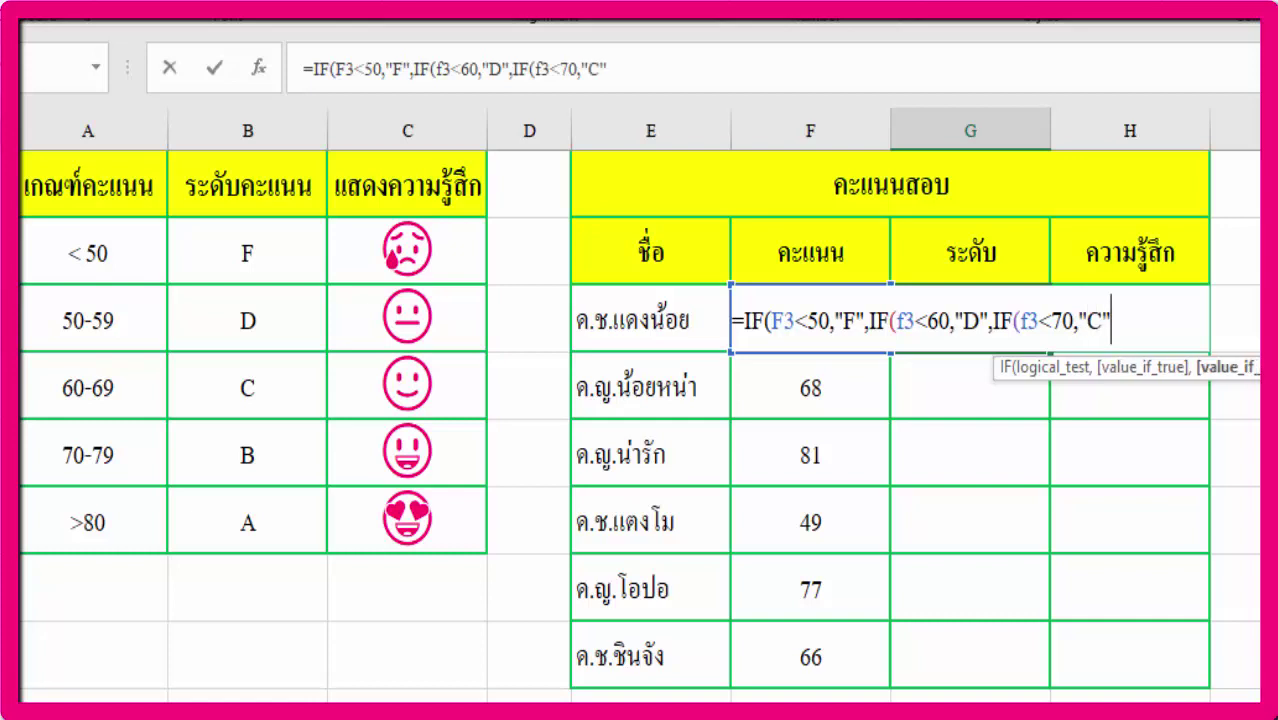
text(,i)
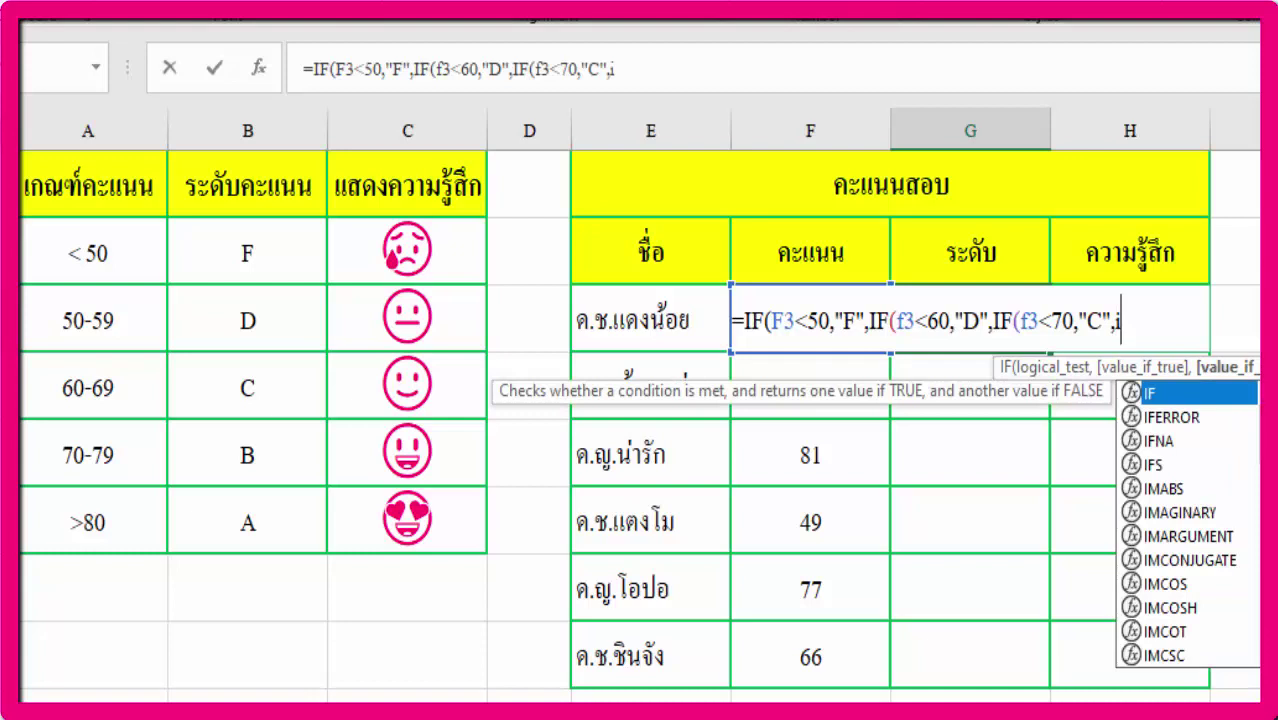
double_click(1161, 392)
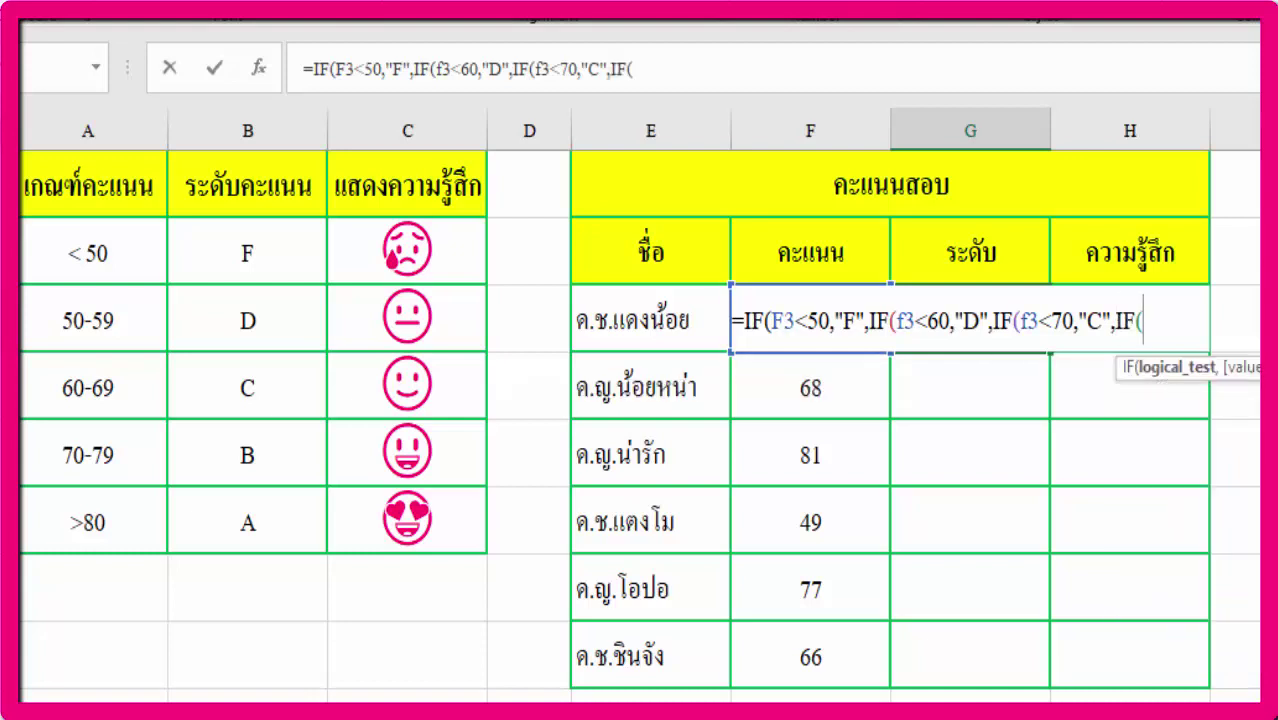
text(f3)
text(<80)
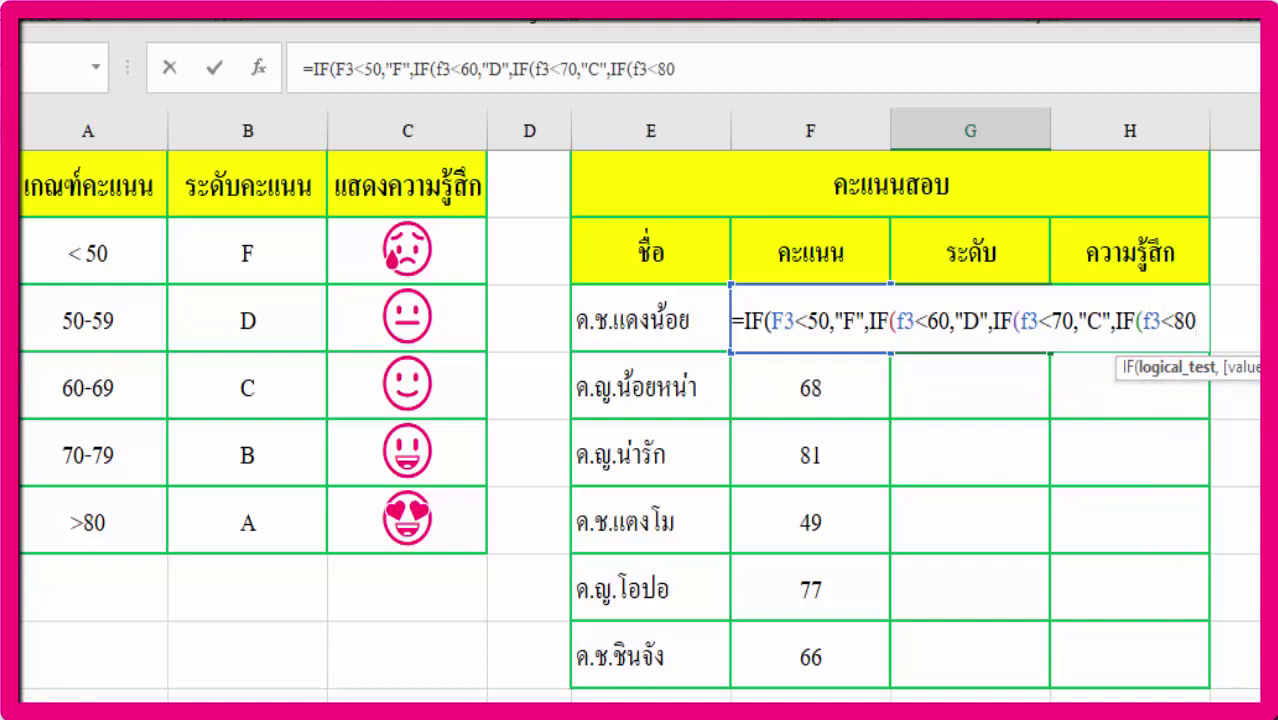
text(,")
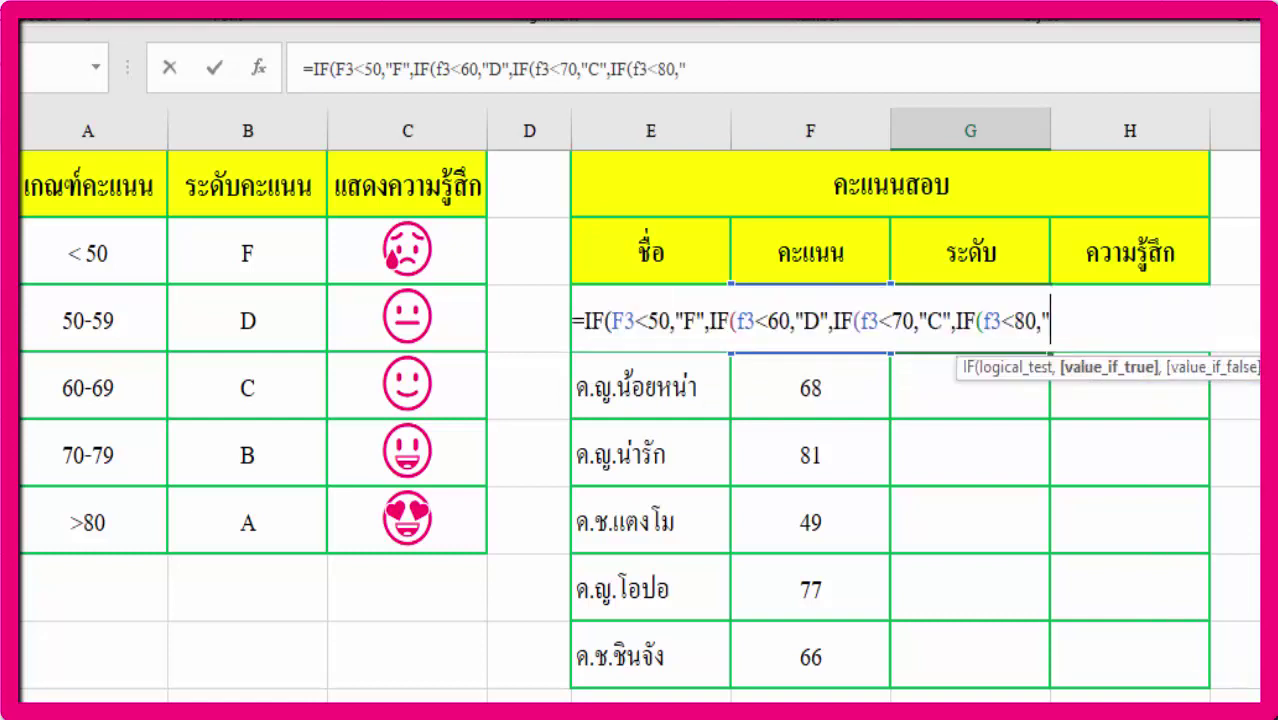
text(B)
text(",")
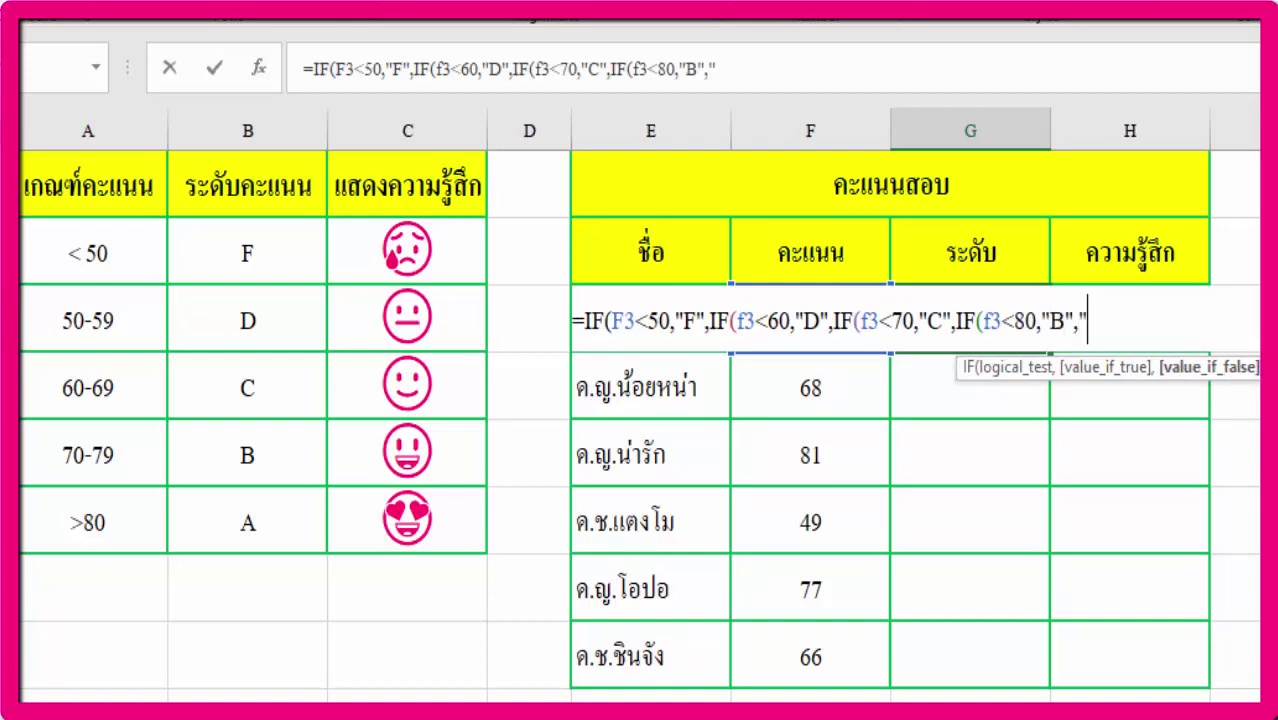
text(A")
text())
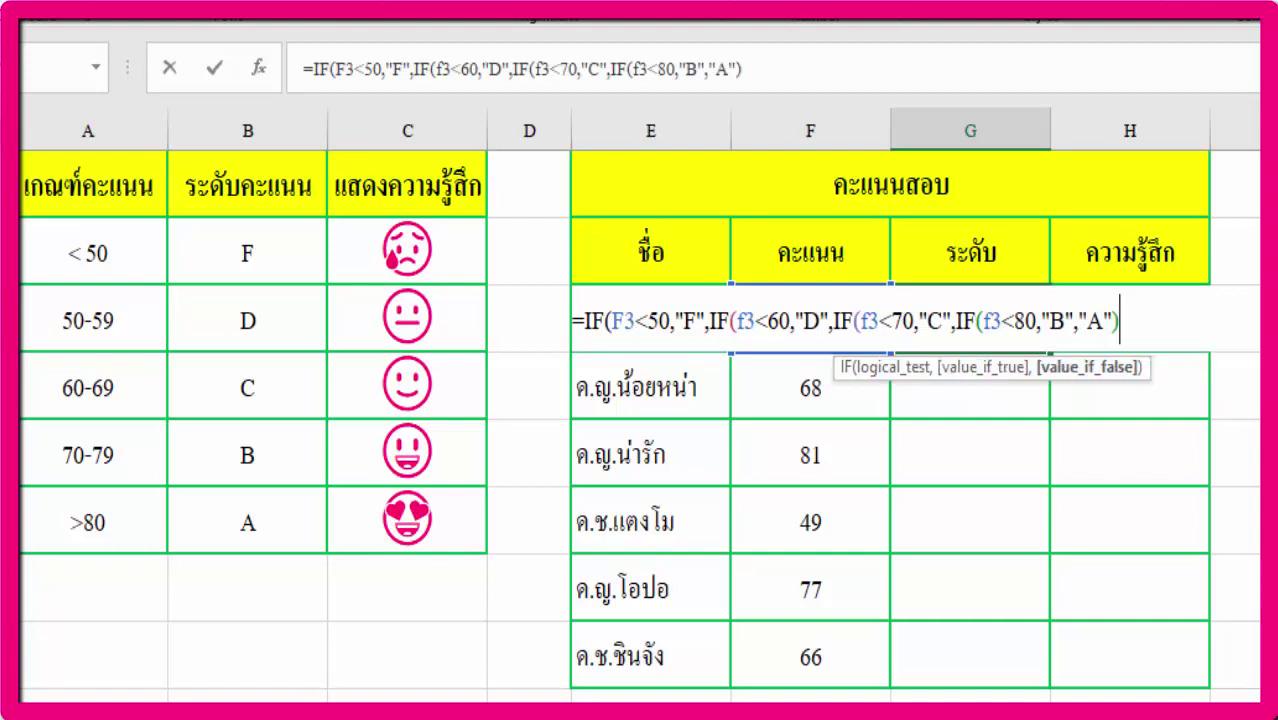
text()))
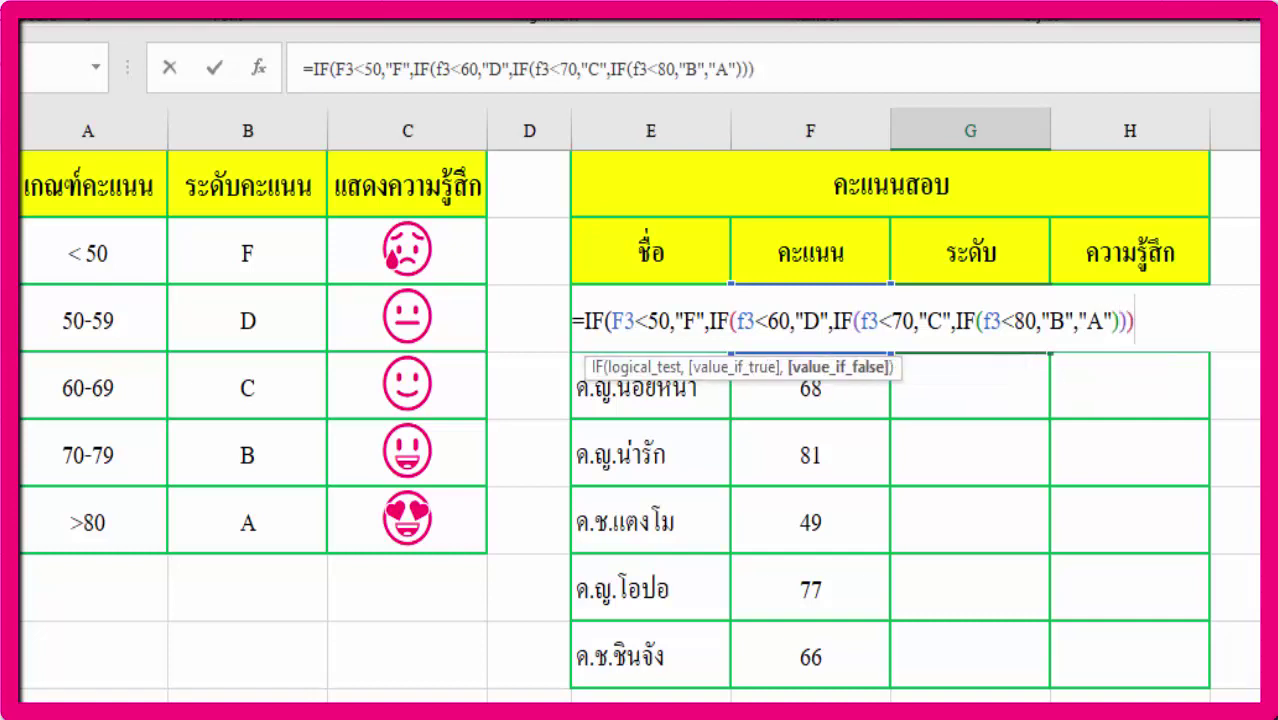
text())
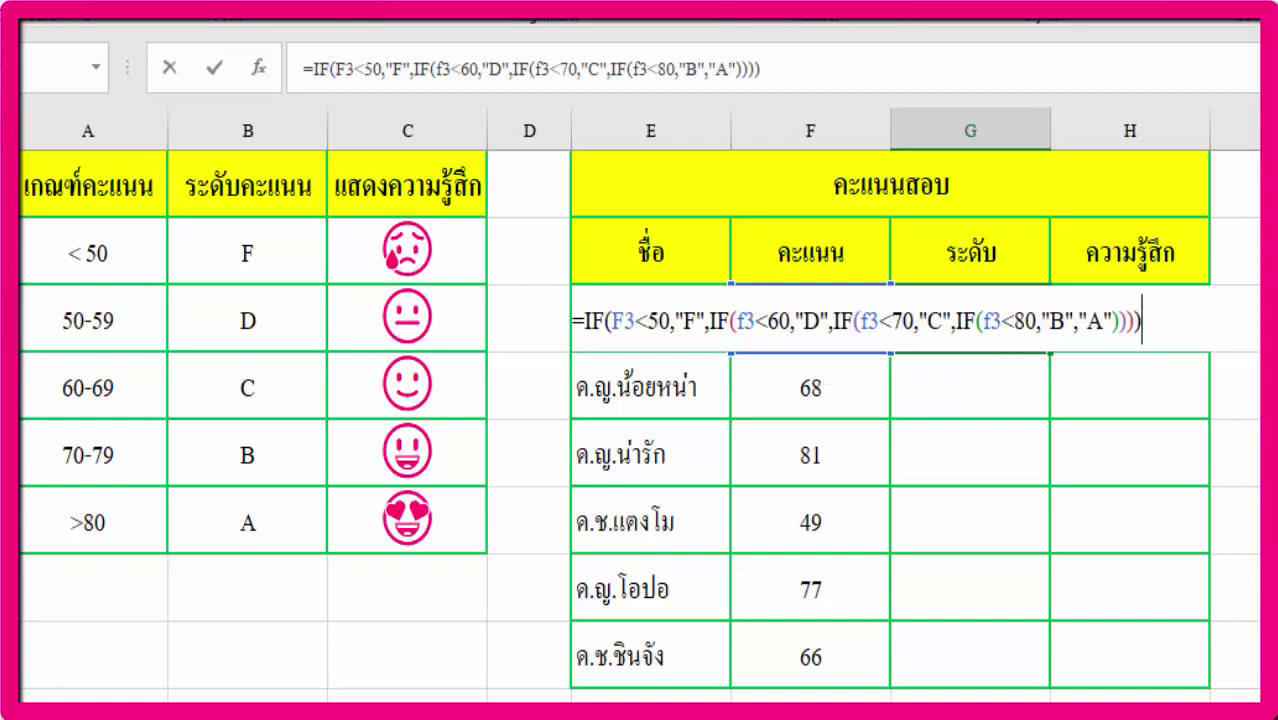
key(Return)
Fill G3's grade formula down to G8, giving grades D, C, A, F, B and C.
click(970, 320)
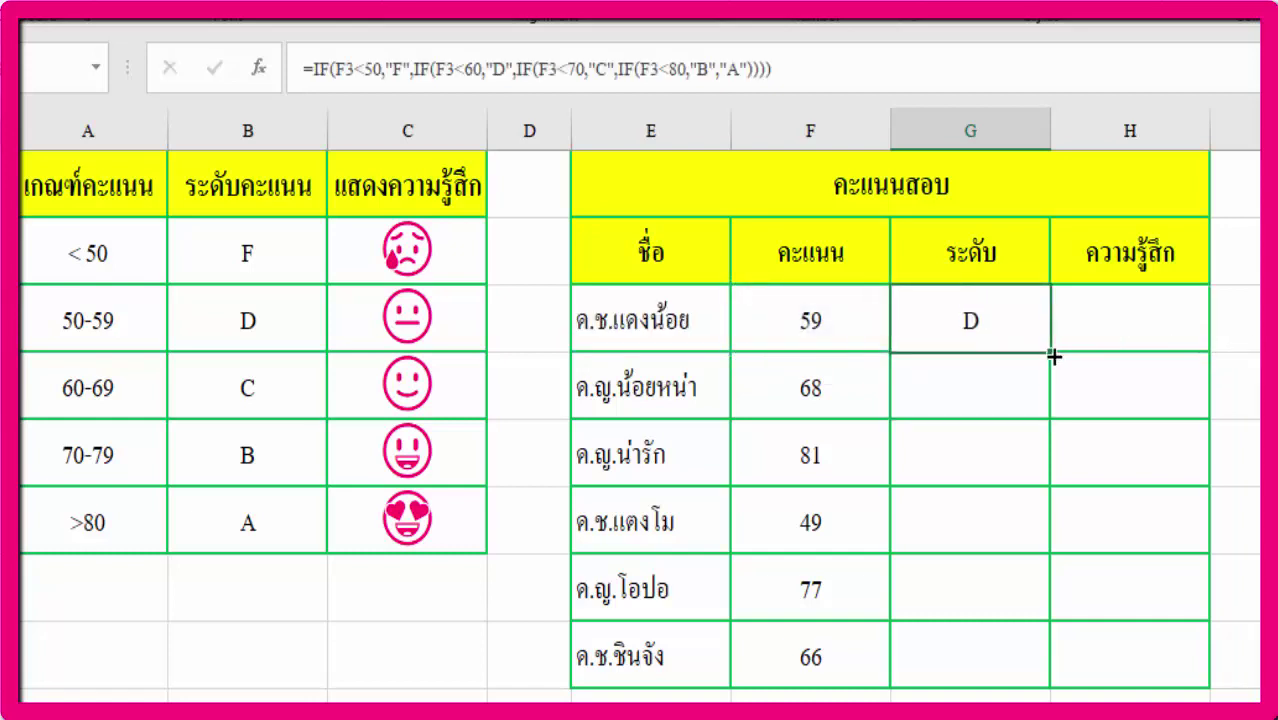
drag(1053, 358, 1037, 602)
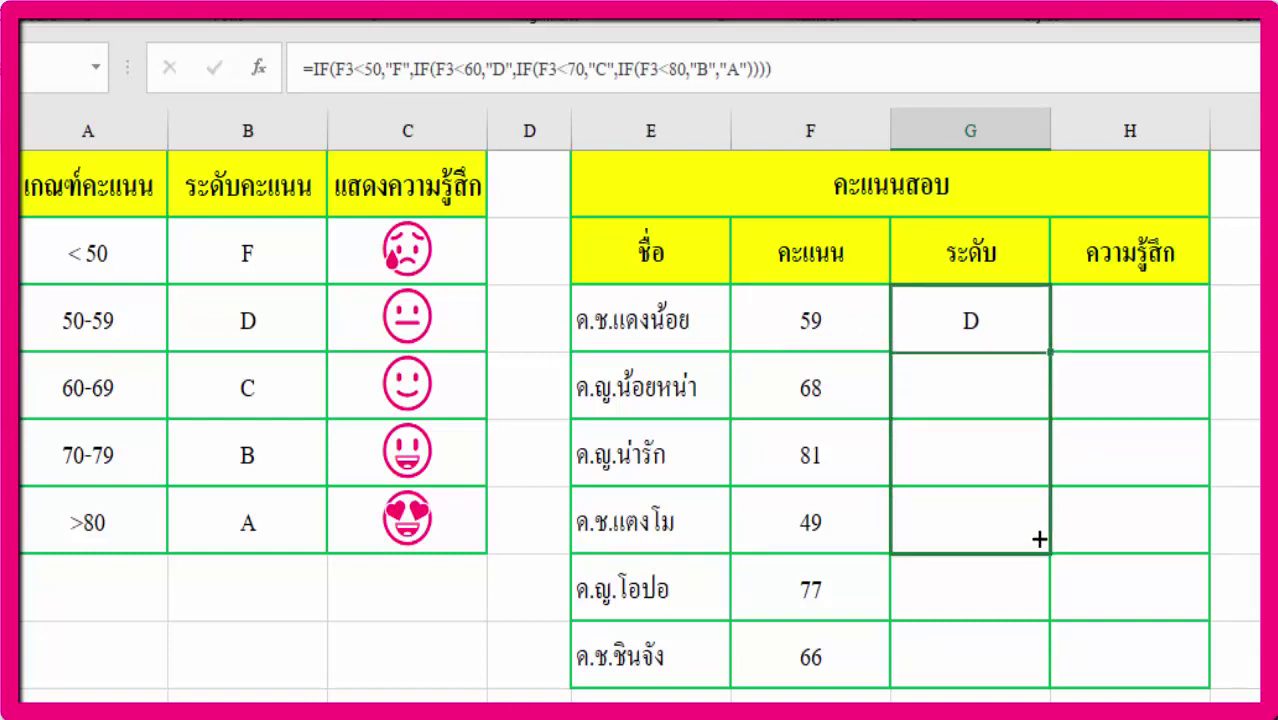
drag(1037, 602, 1044, 676)
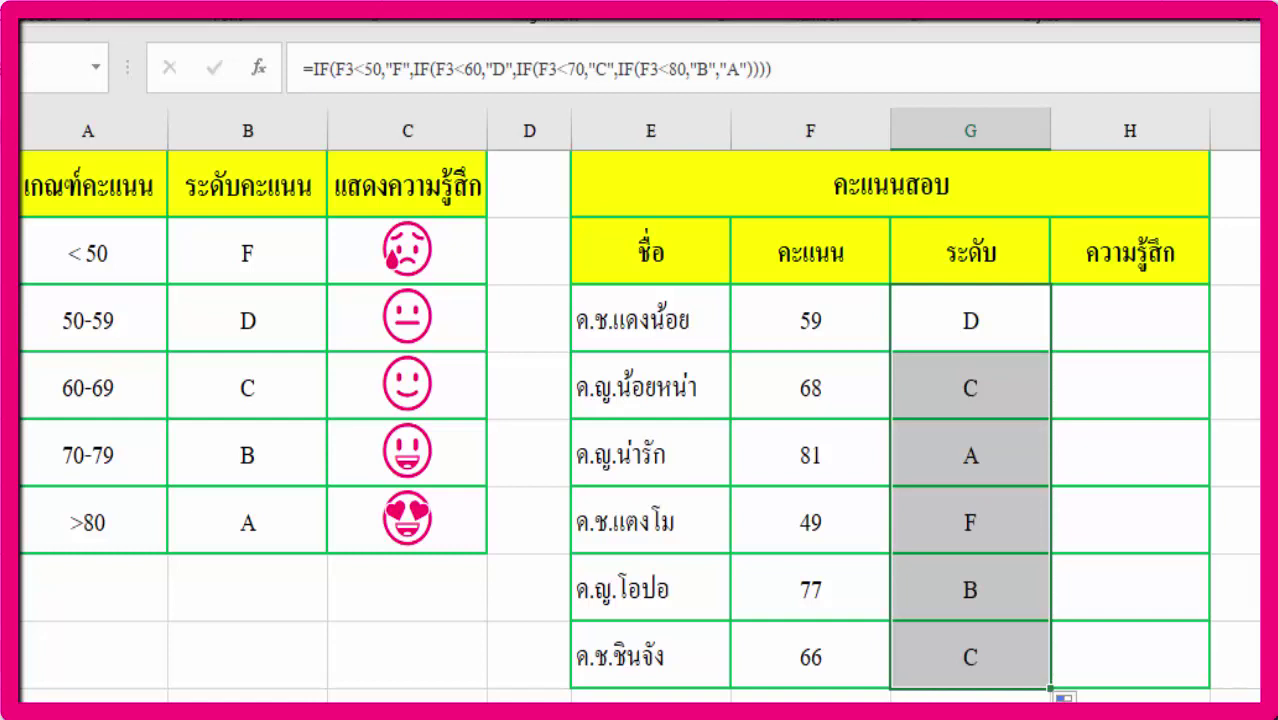
click(1027, 266)
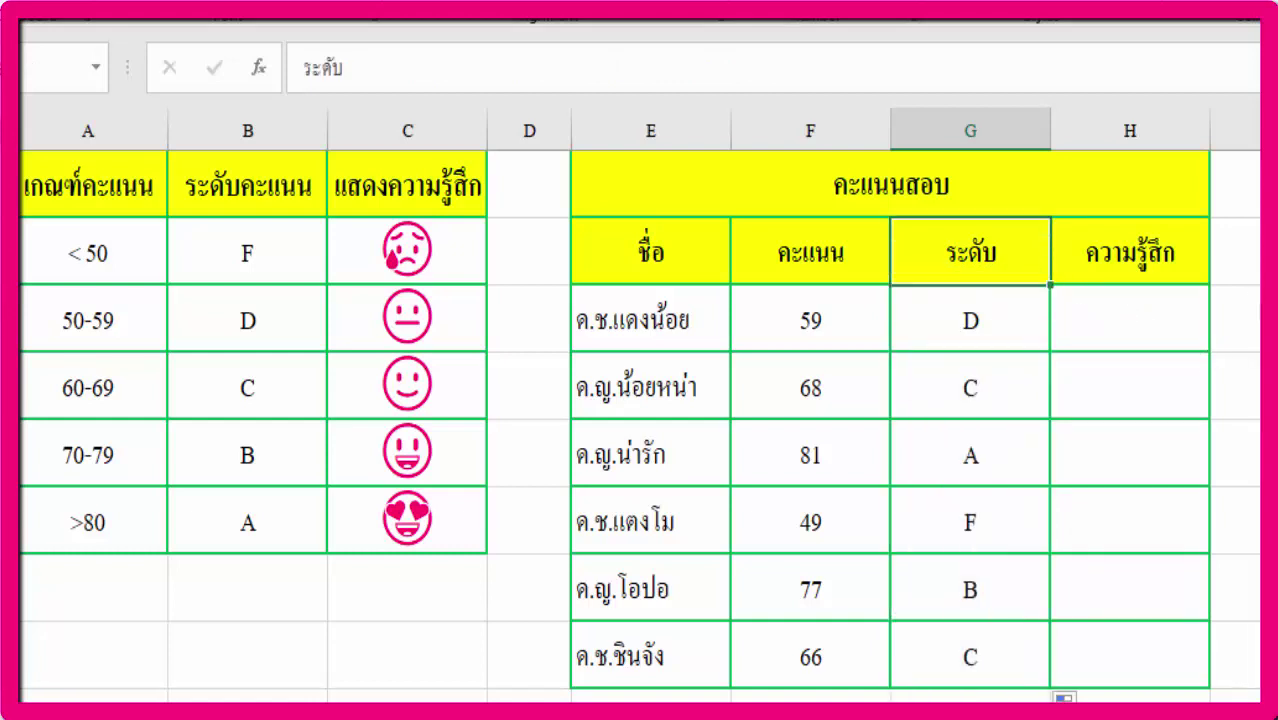
click(1129, 251)
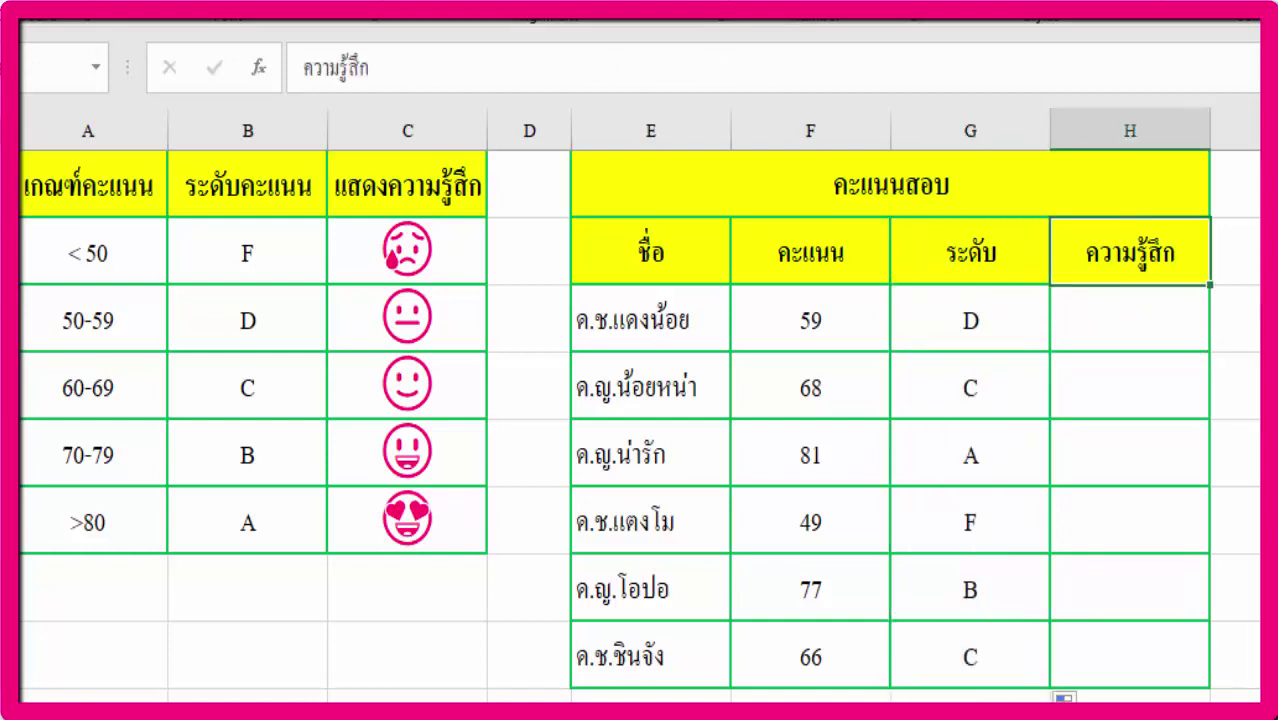
mouse_move(1150, 288)
mouse_down()
mouse_move(690, 314)
mouse_move(1050, 338)
mouse_move(1144, 330)
mouse_up()
In H3, start the formula =IF(G3="F"," and bring up the emoji panel.
click(1144, 330)
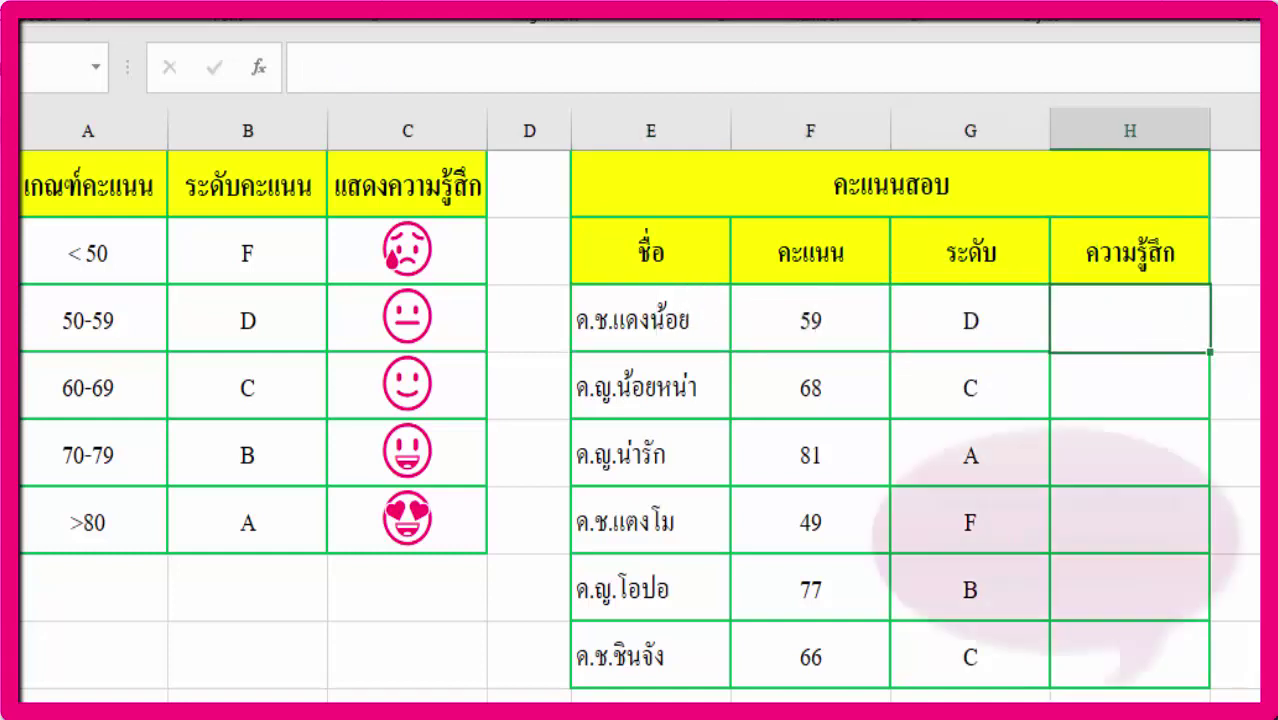
text(=if)
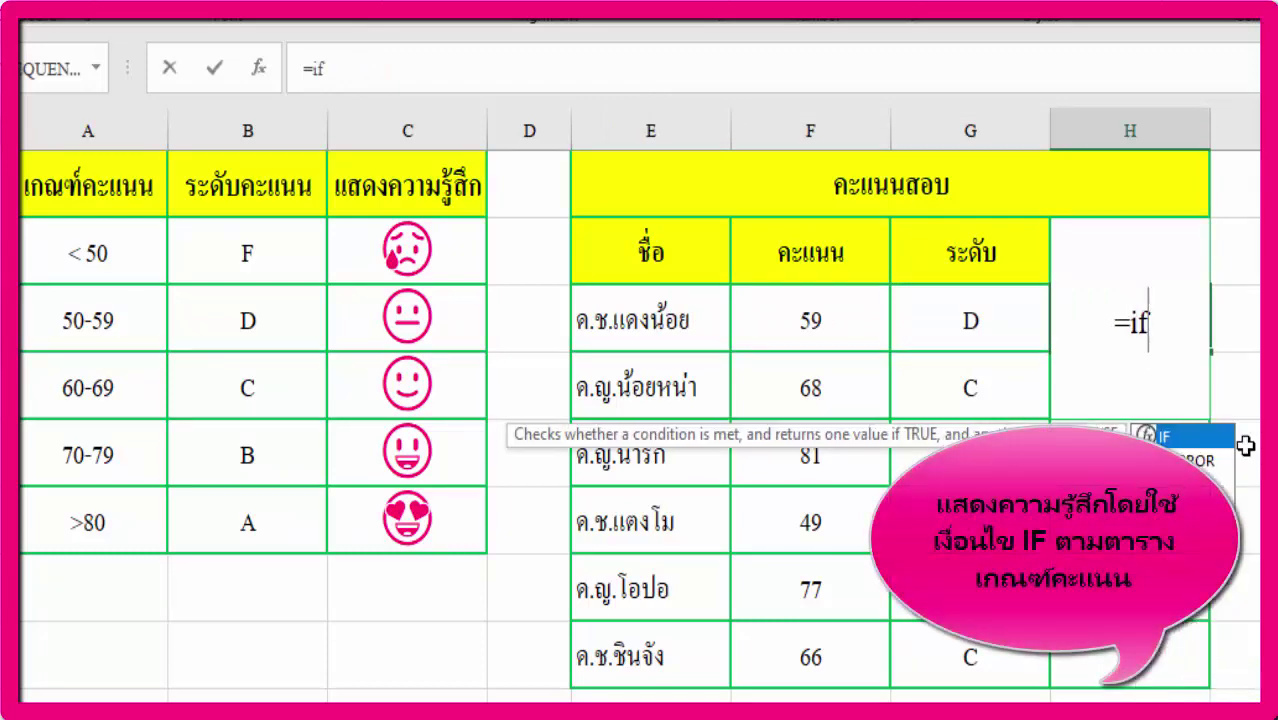
double_click(1185, 437)
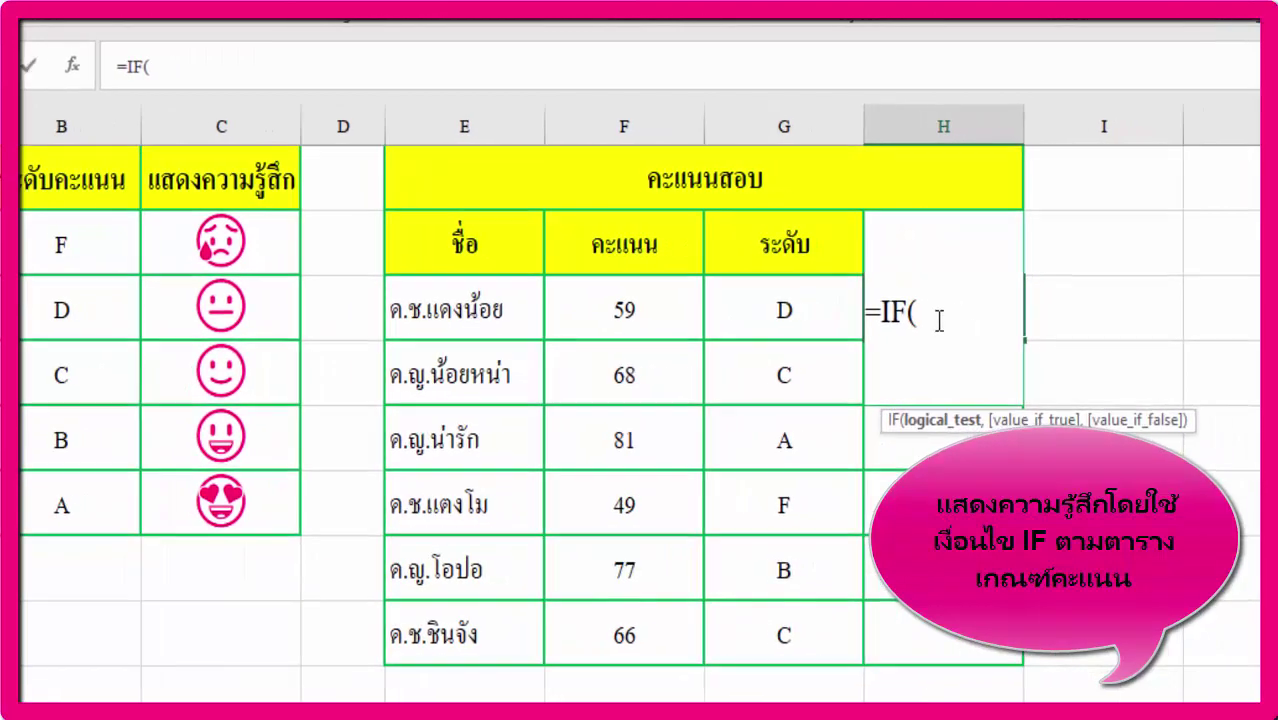
click(789, 305)
text(=)
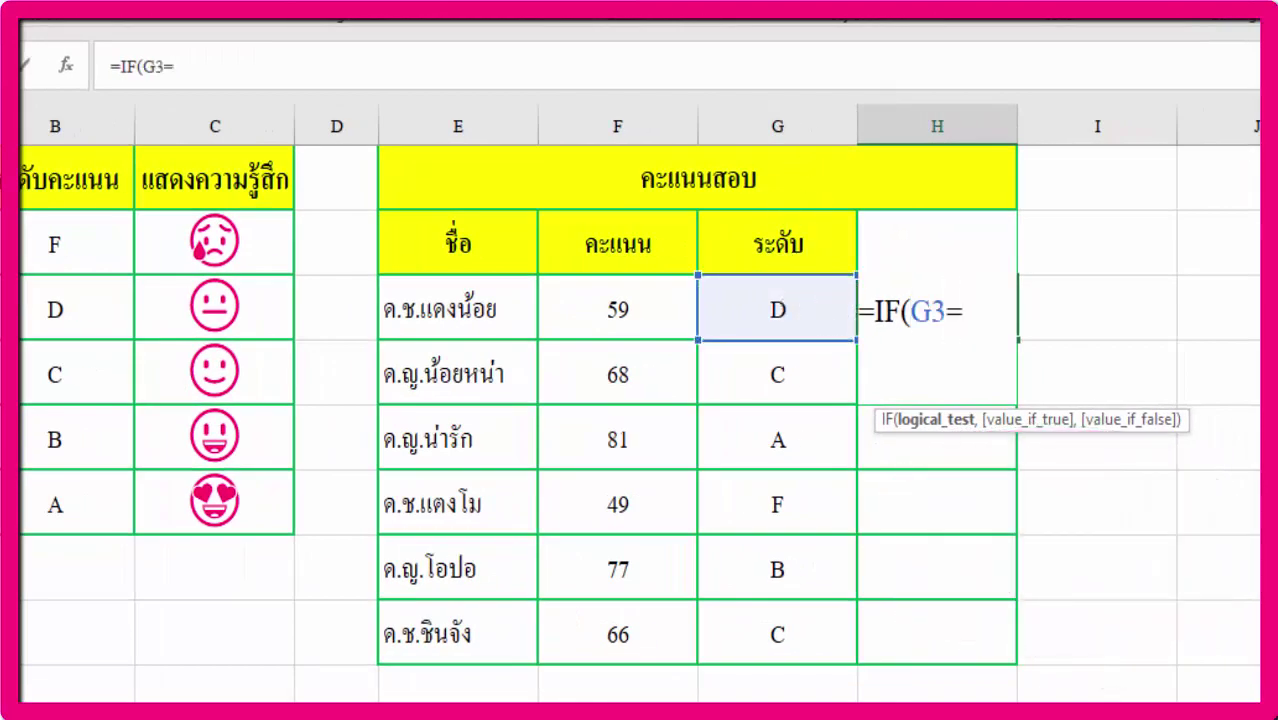
text(")
text(F")
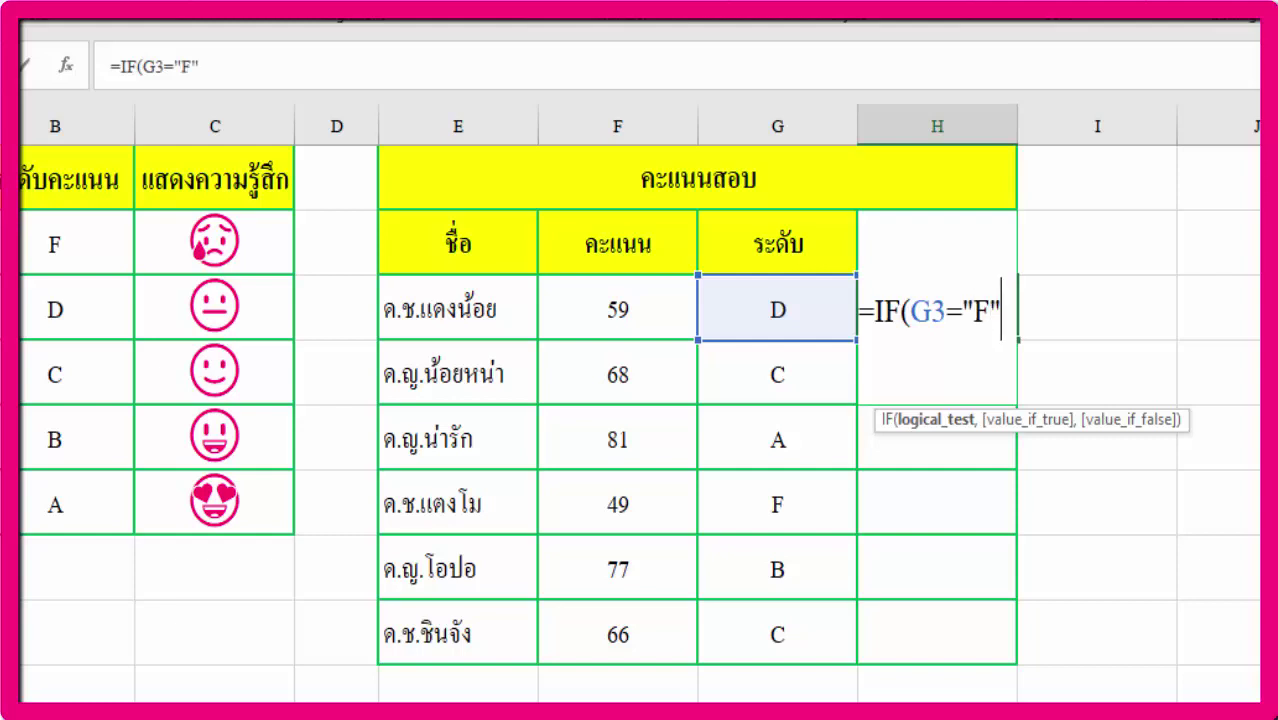
text(,)
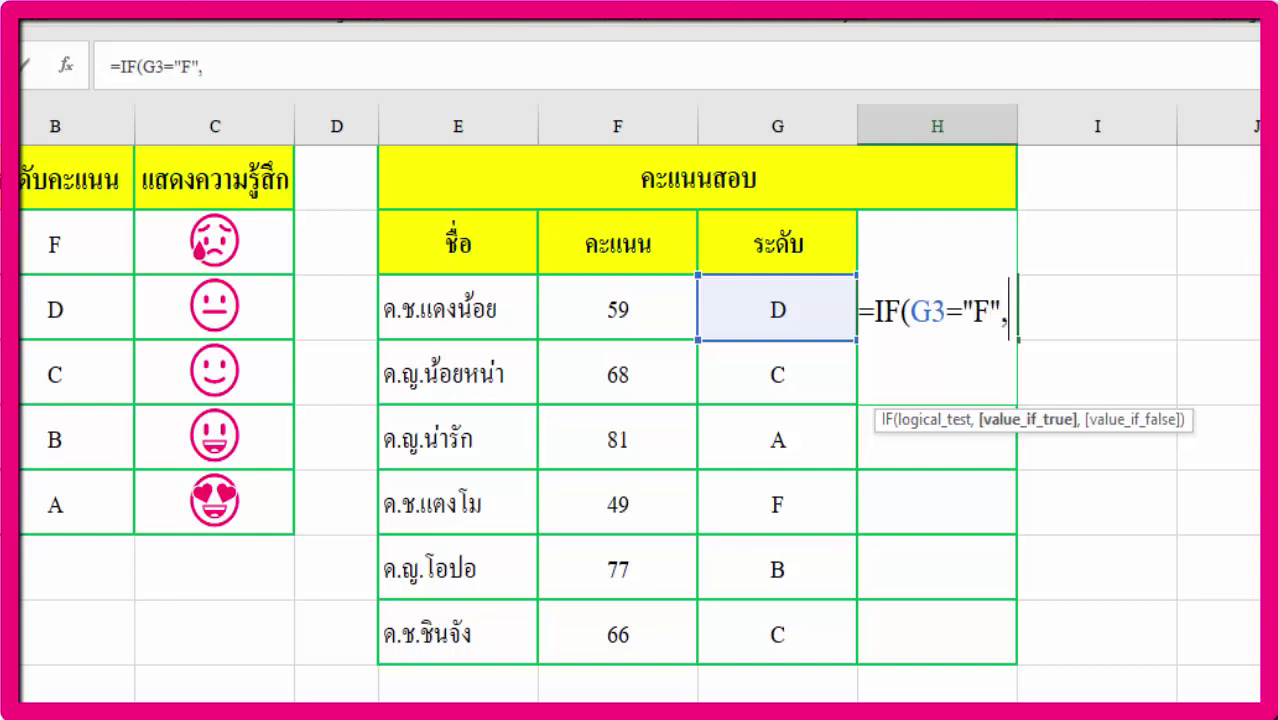
text(")
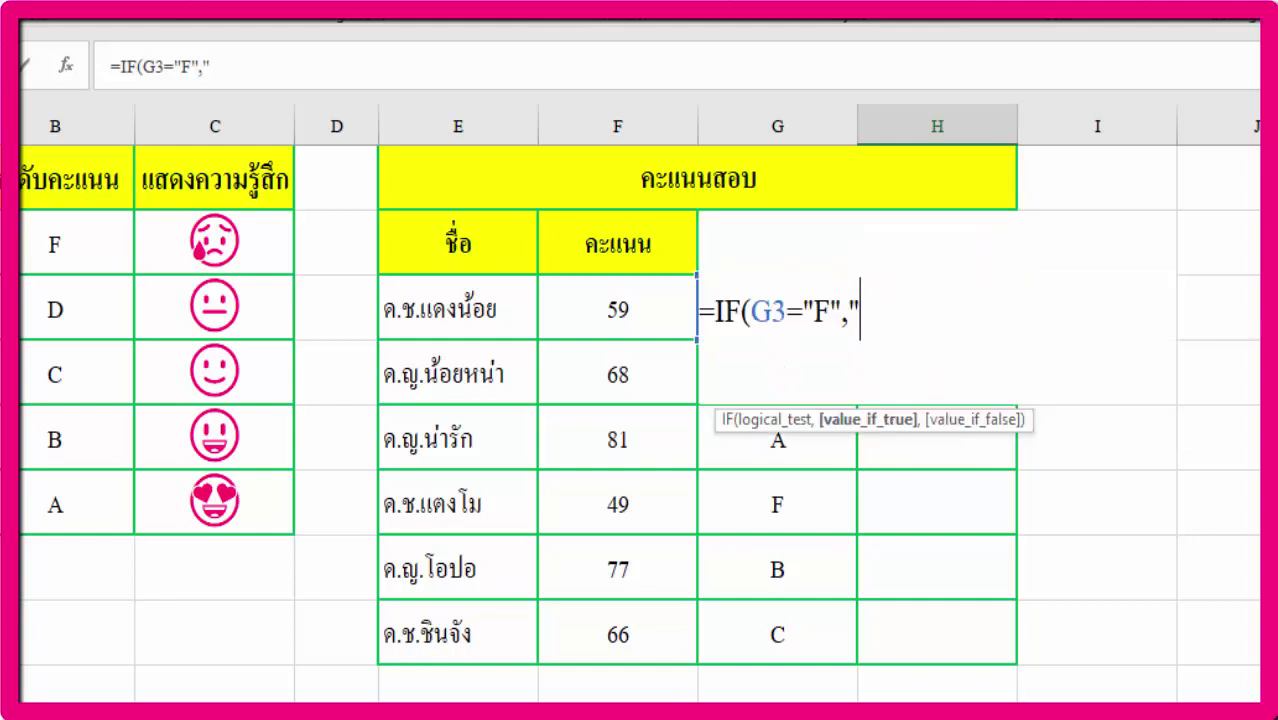
key(super+period)
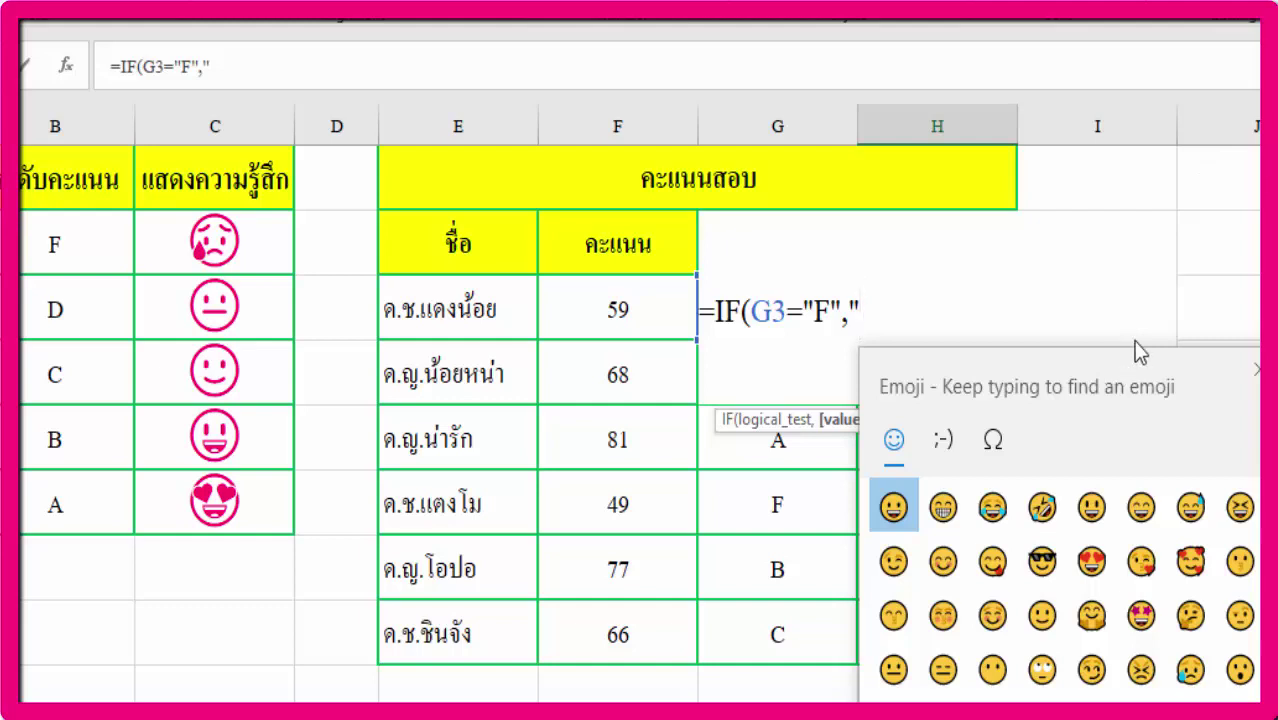
Make the sad but relieved face 😥 H3's result for F, then begin another IF.
drag(1113, 364, 1208, 211)
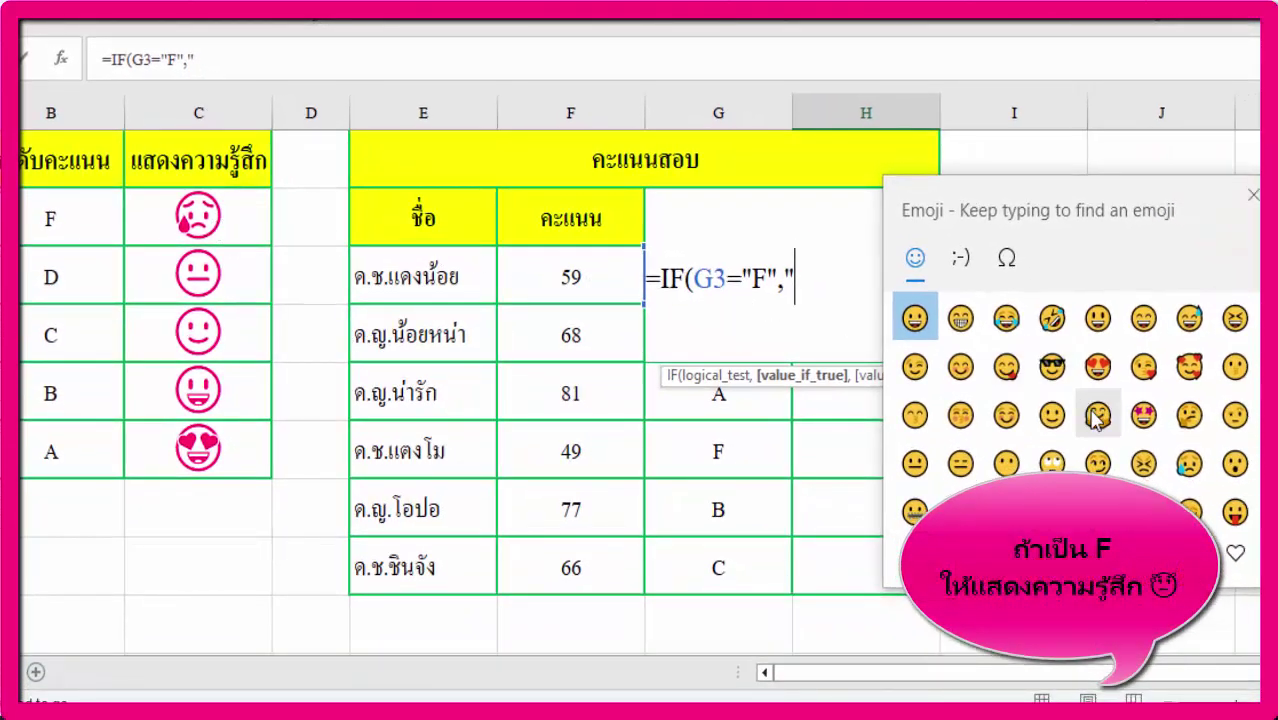
scroll(1095, 420, down, 1)
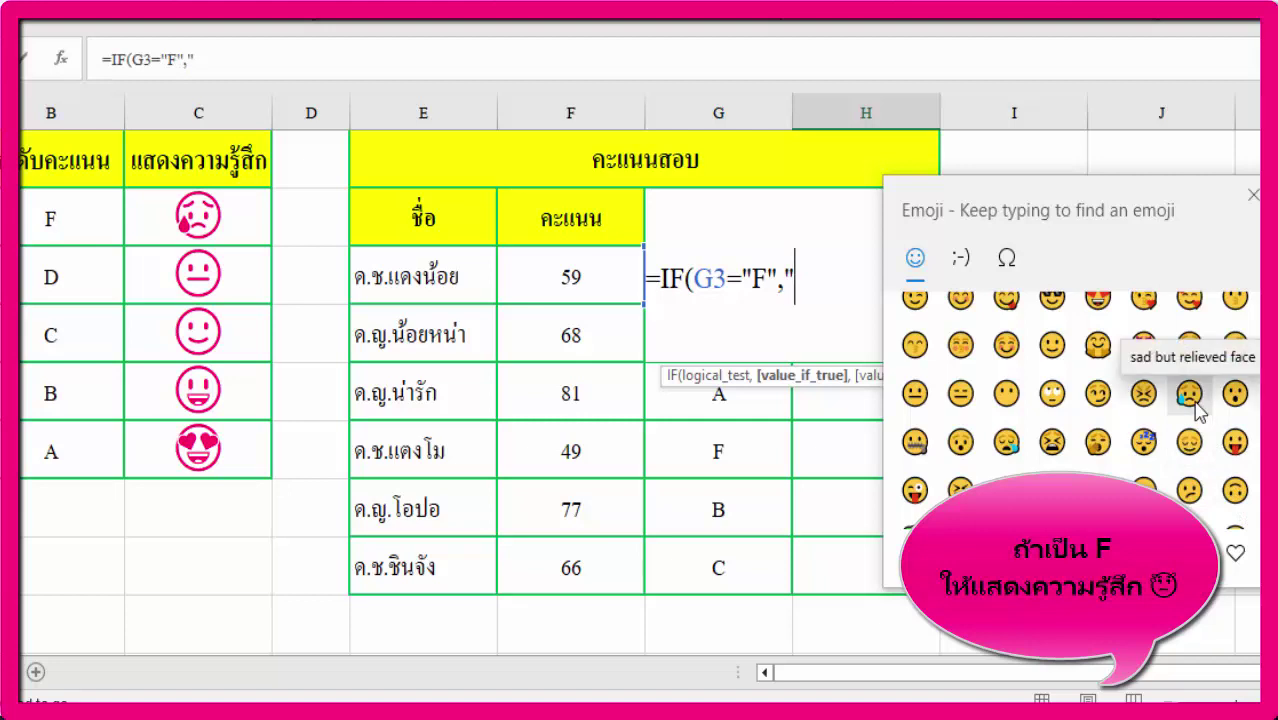
click(1193, 400)
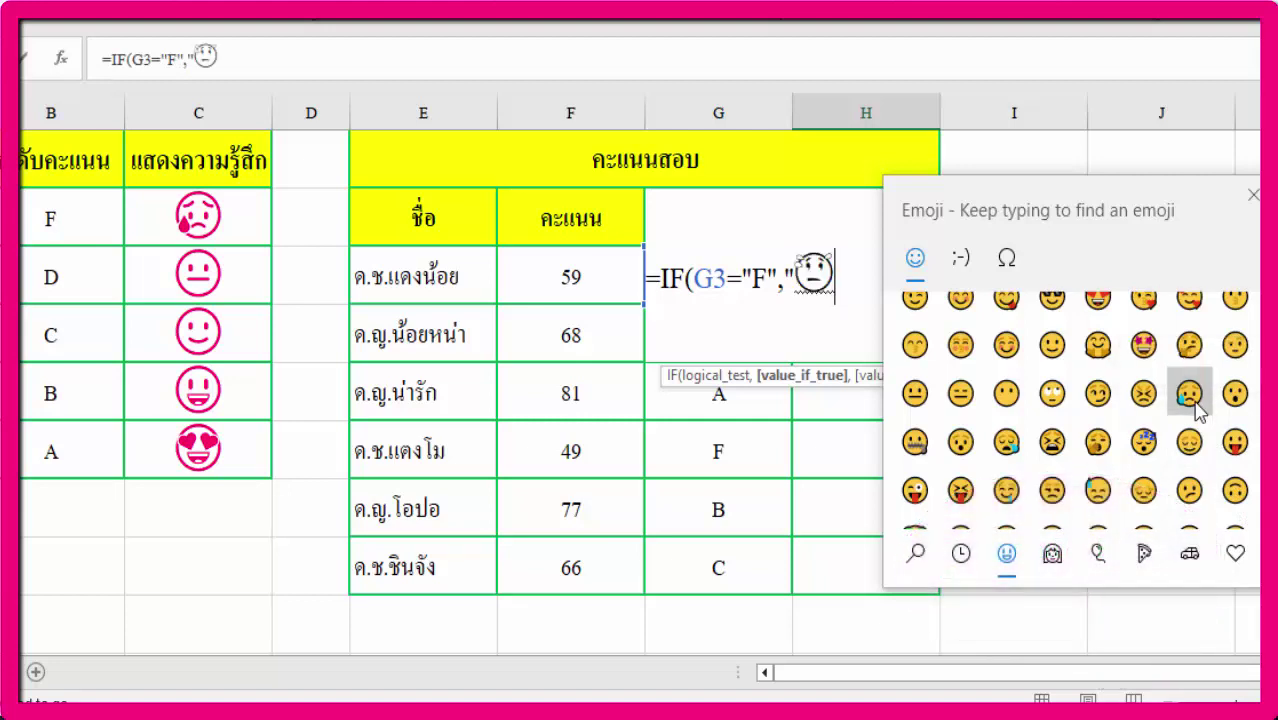
click(1253, 195)
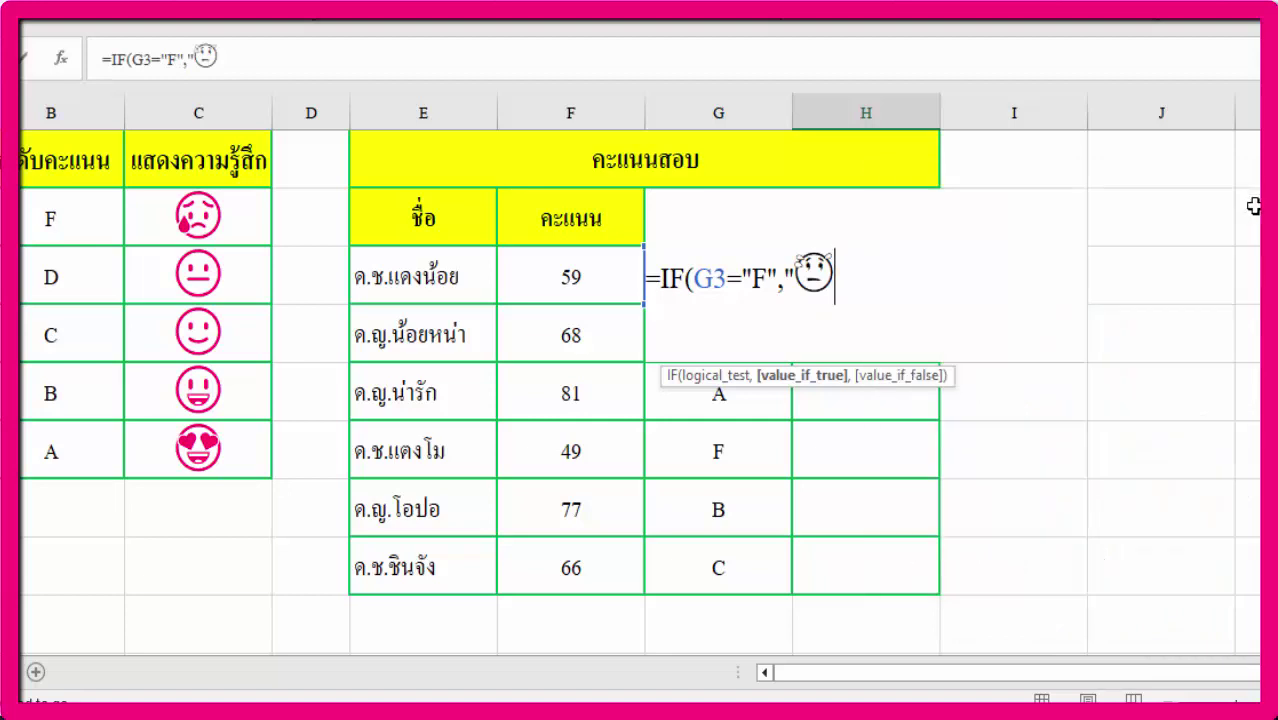
text(")
text(,)
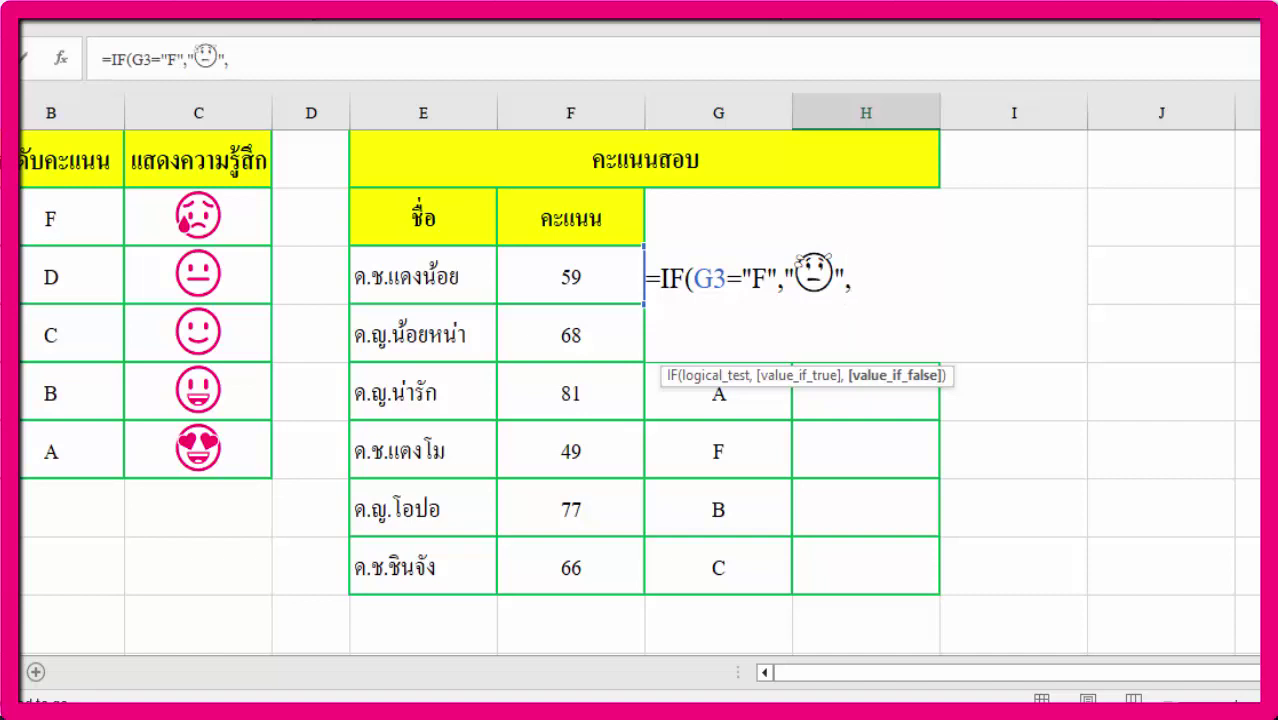
text(i)
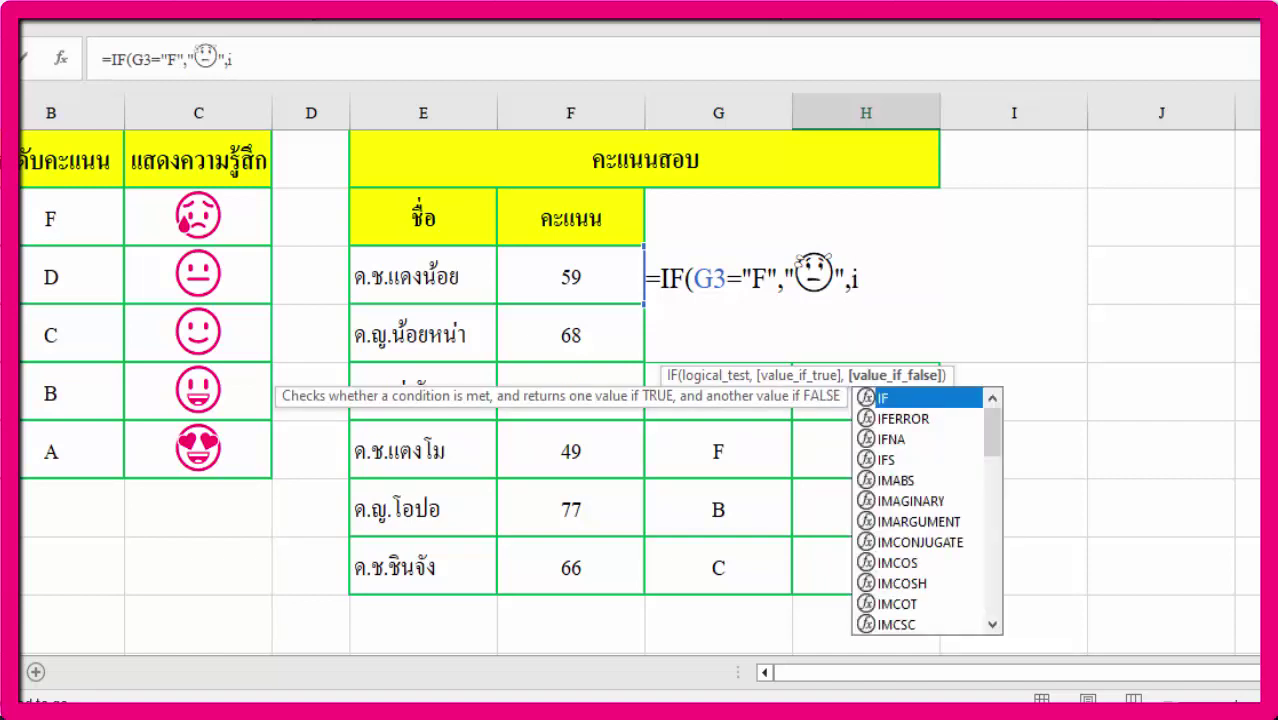
Add a nested IF(g3="D","😐" returning a neutral face for grade D.
double_click(886, 398)
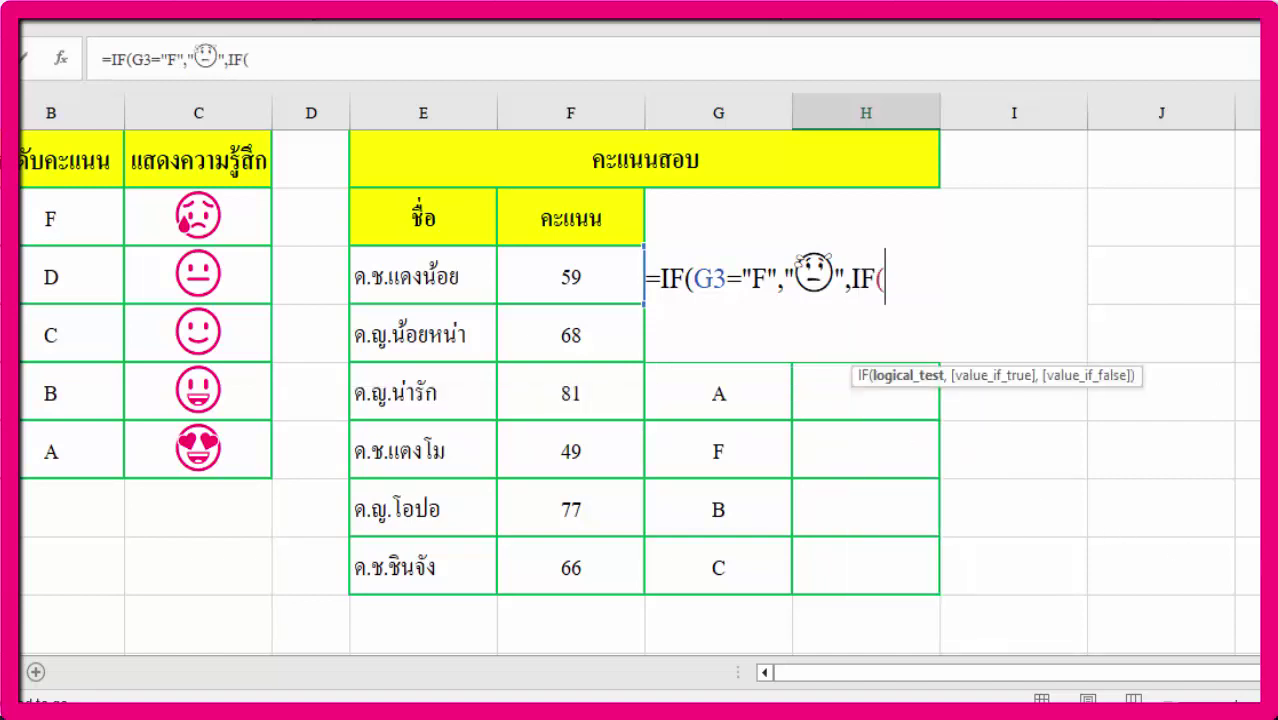
text(g3)
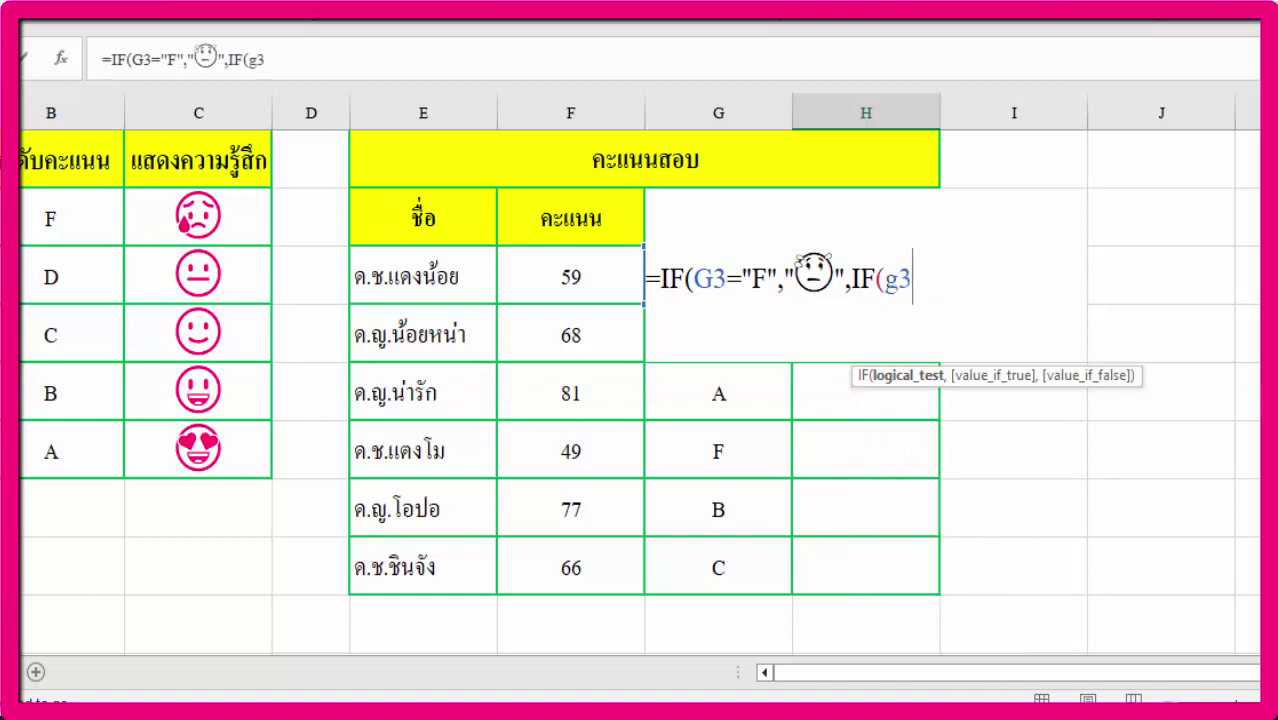
text(=)
text(")
text(D")
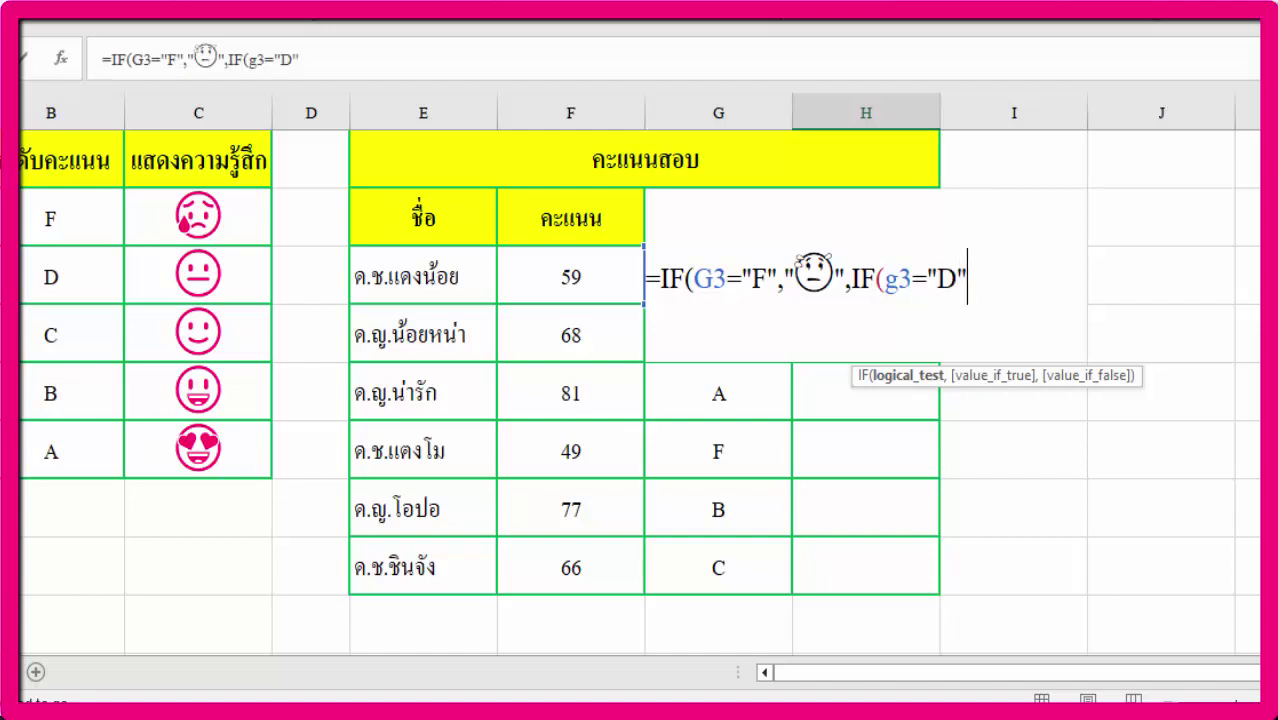
text(,)
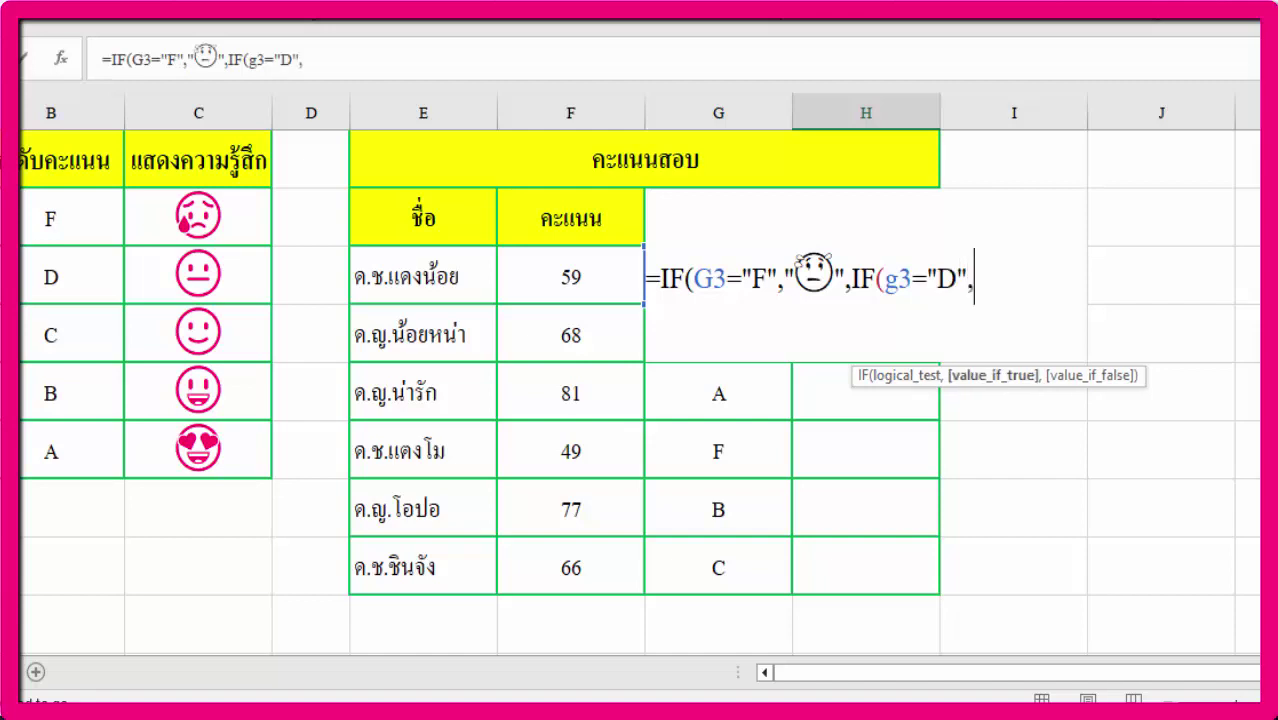
text(")
key(super+period)
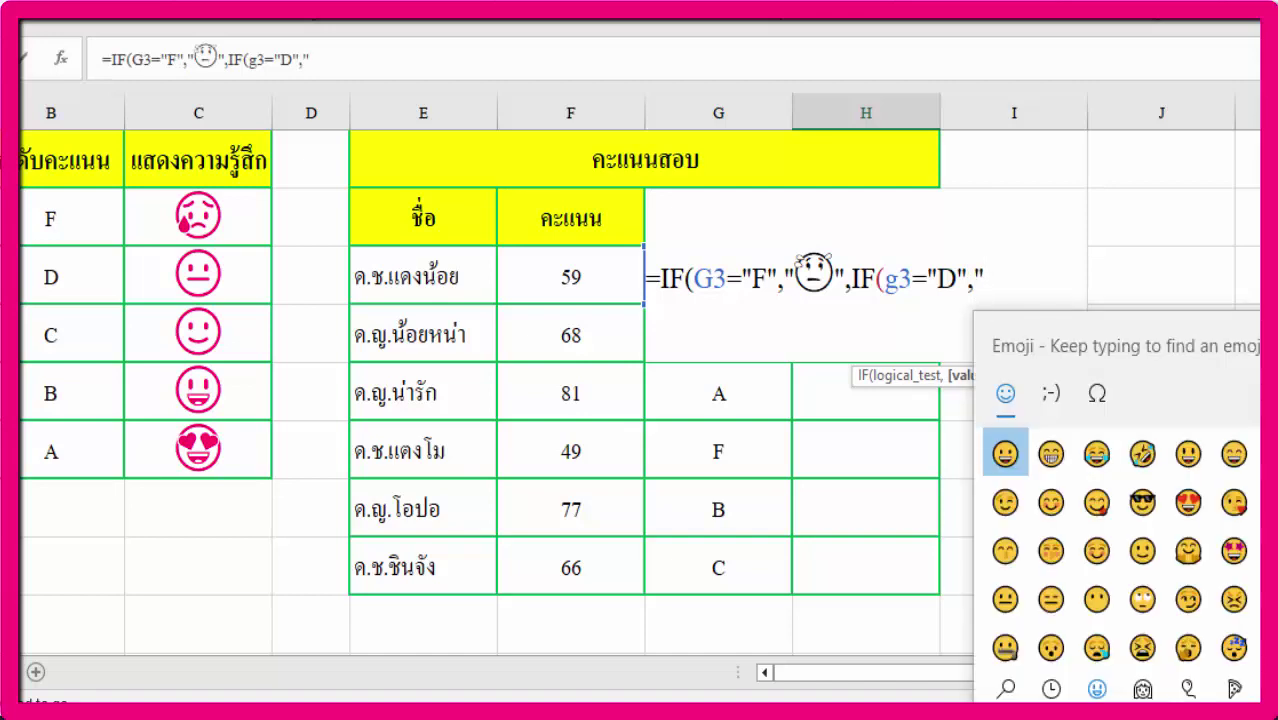
drag(1255, 330, 524, 170)
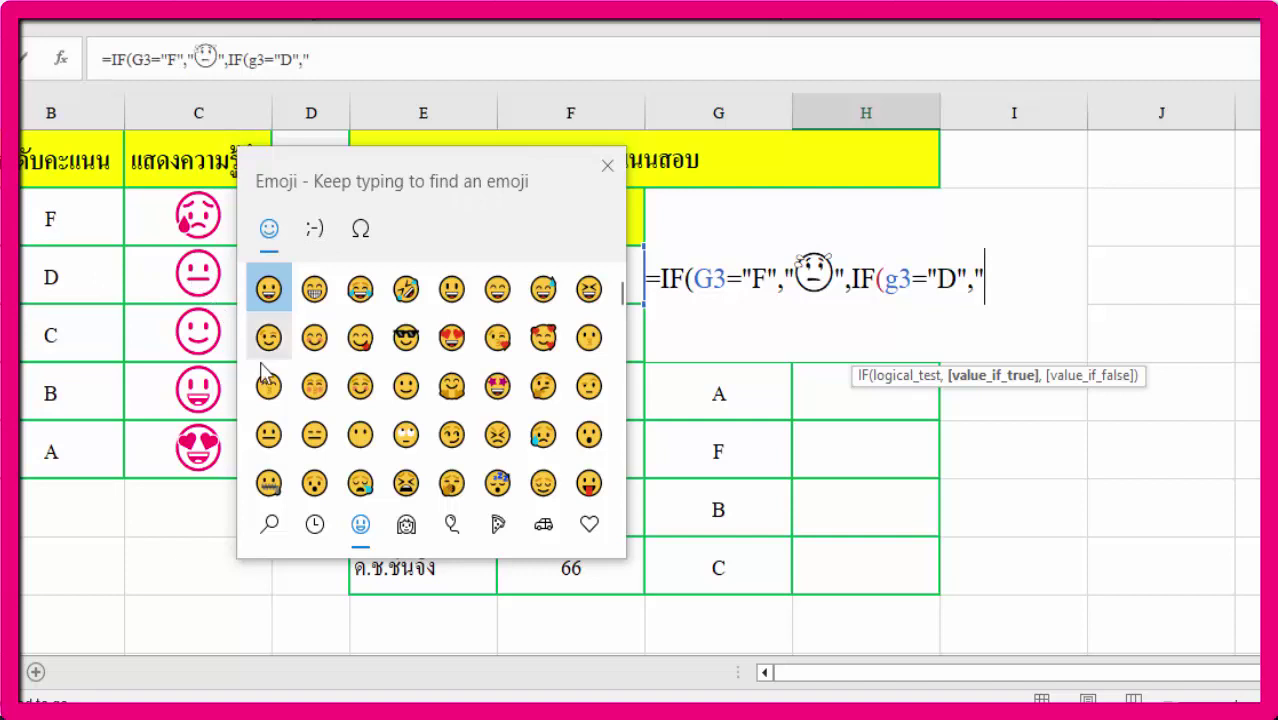
click(268, 434)
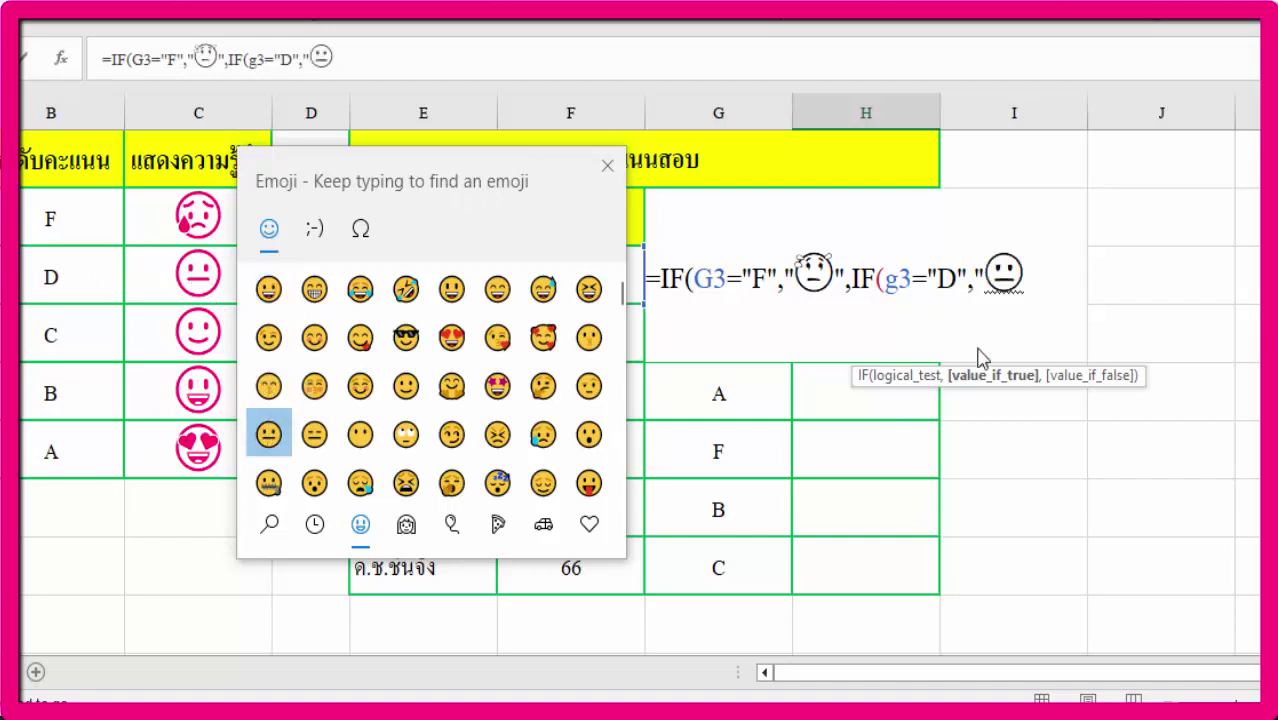
click(607, 165)
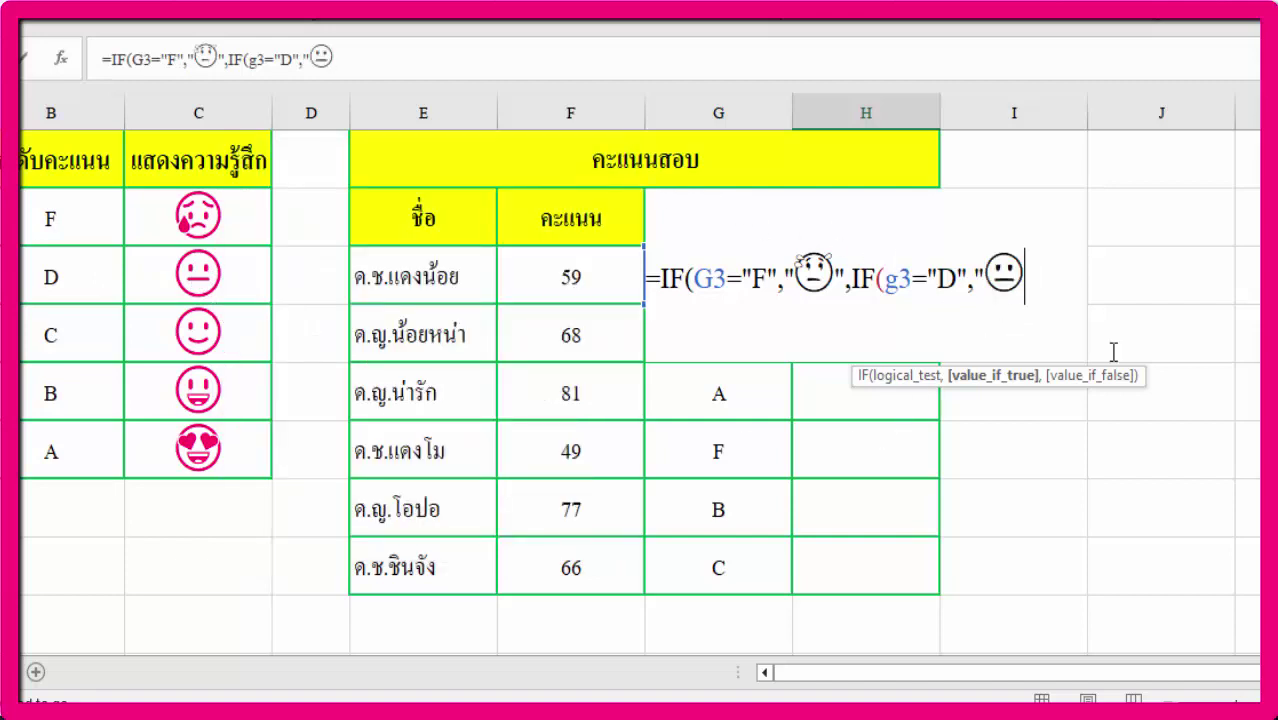
text(")
text(,i)
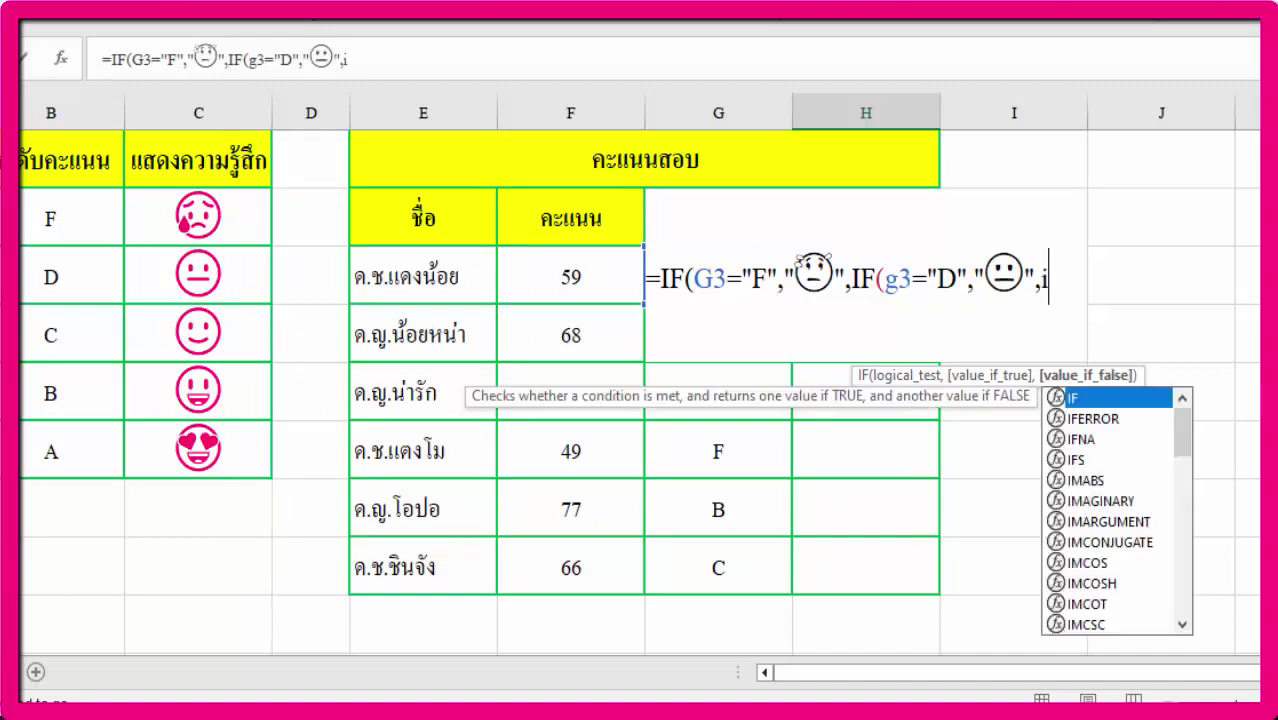
text(f)
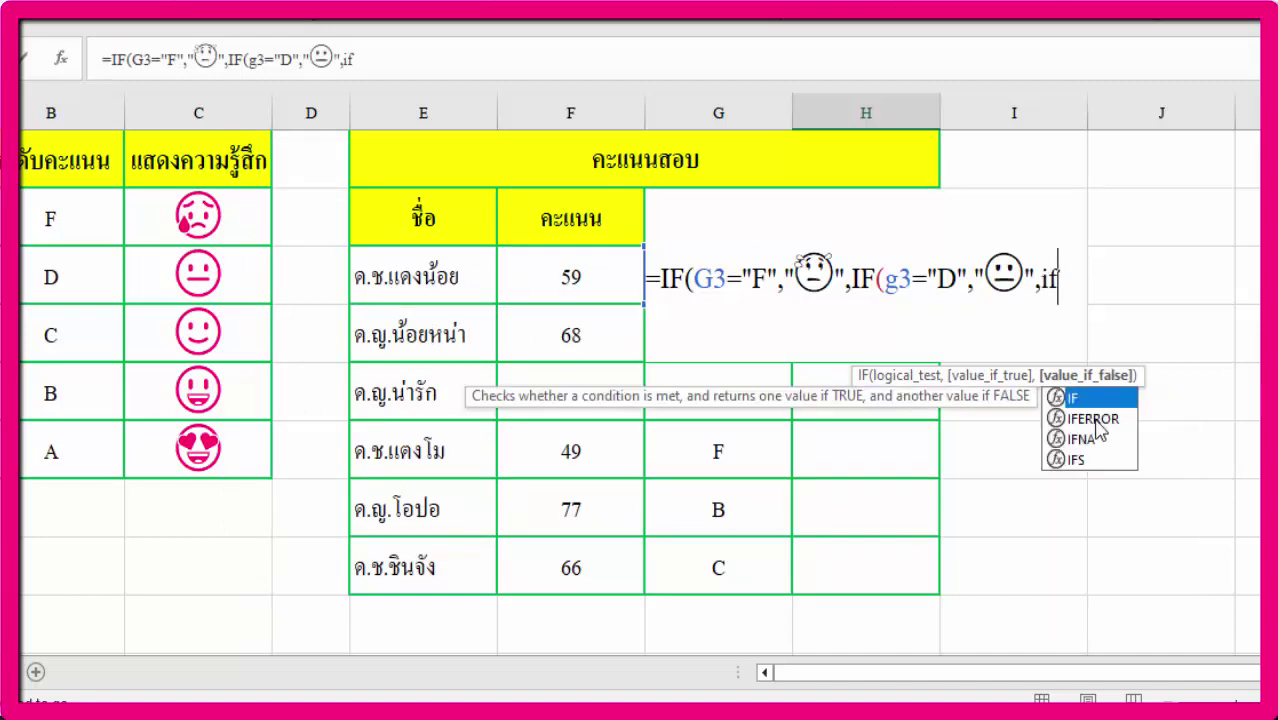
Extend the H3 formula with IF(g3="C" returning a slightly smiling face, then start the next IF.
double_click(1065, 398)
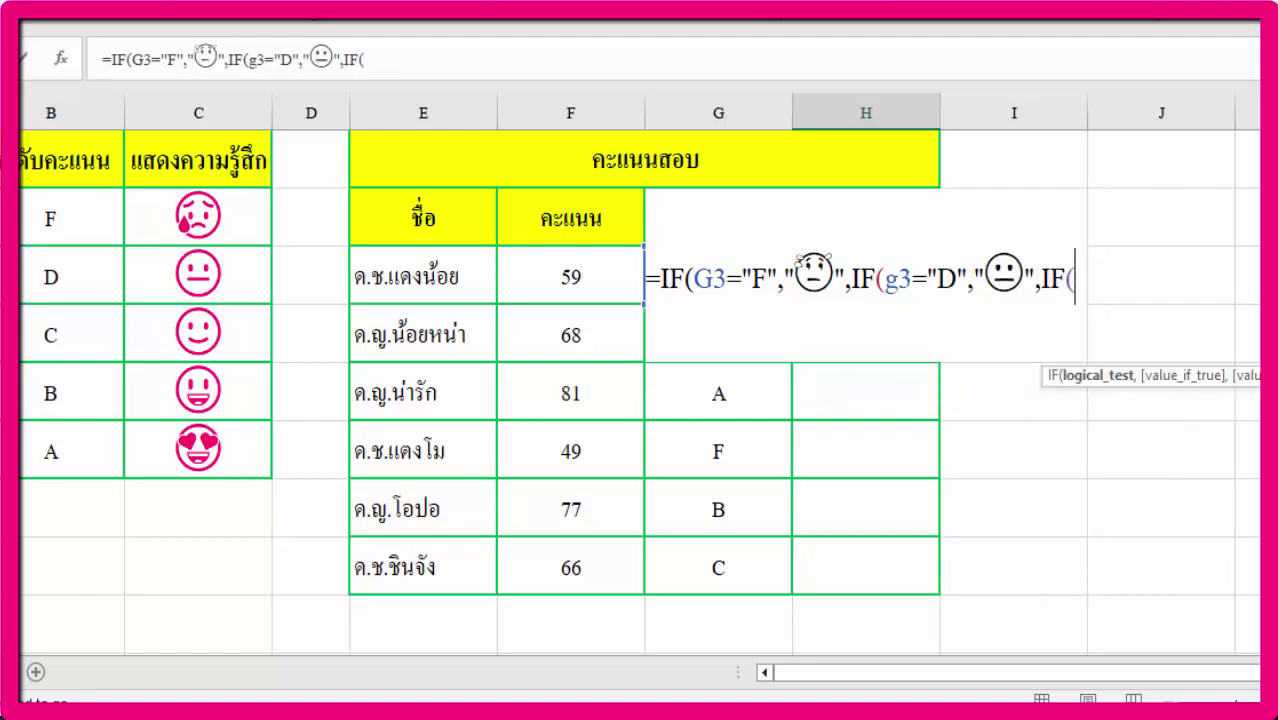
text(g3=")
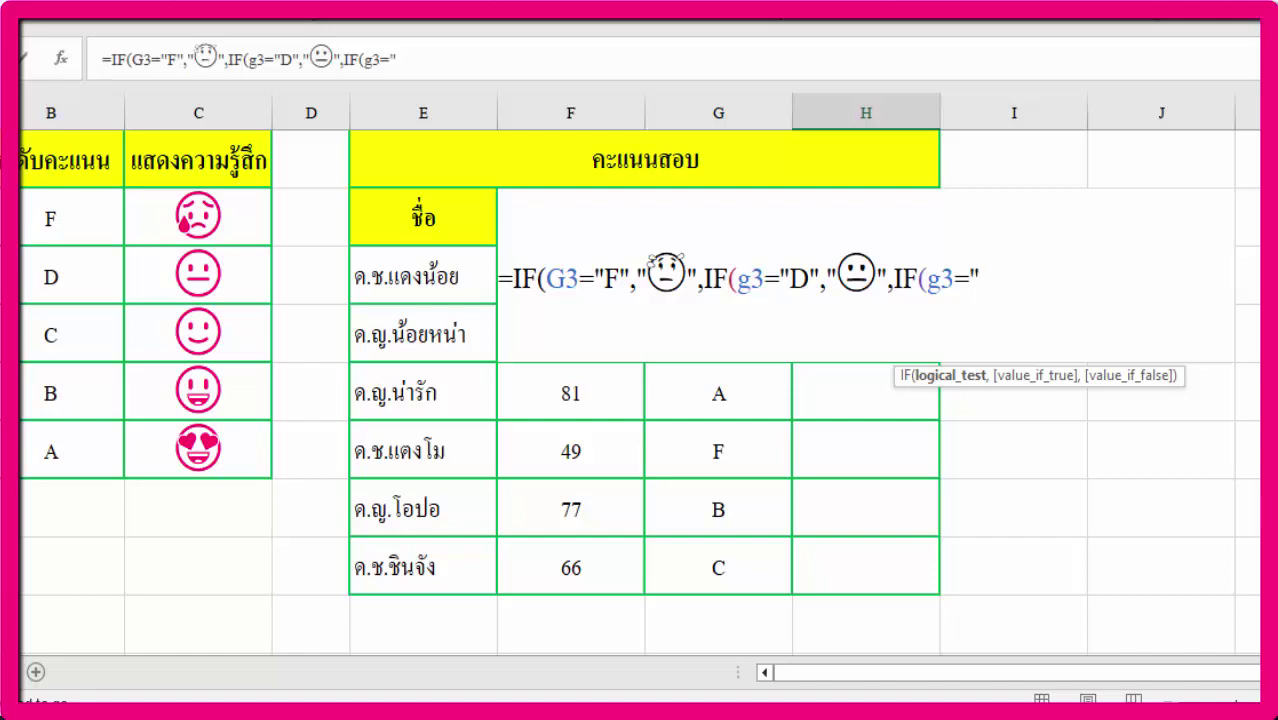
text(C")
text(,)
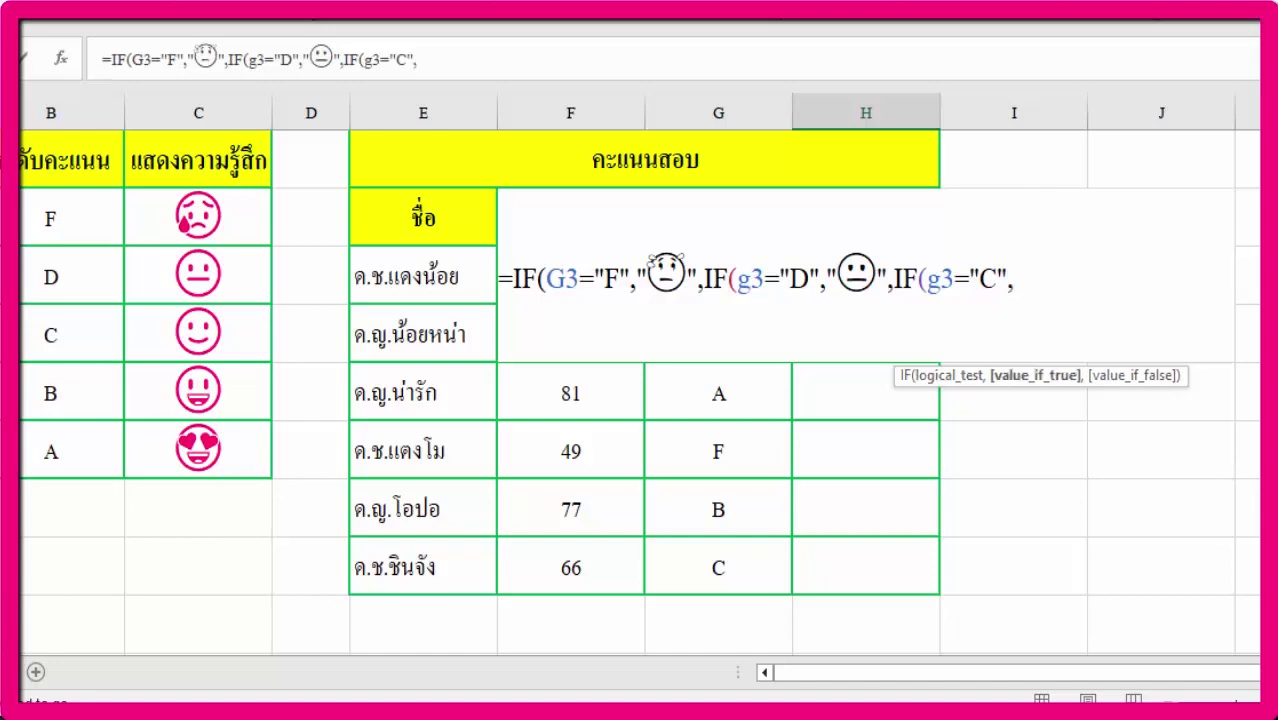
text(")
key(super+period)
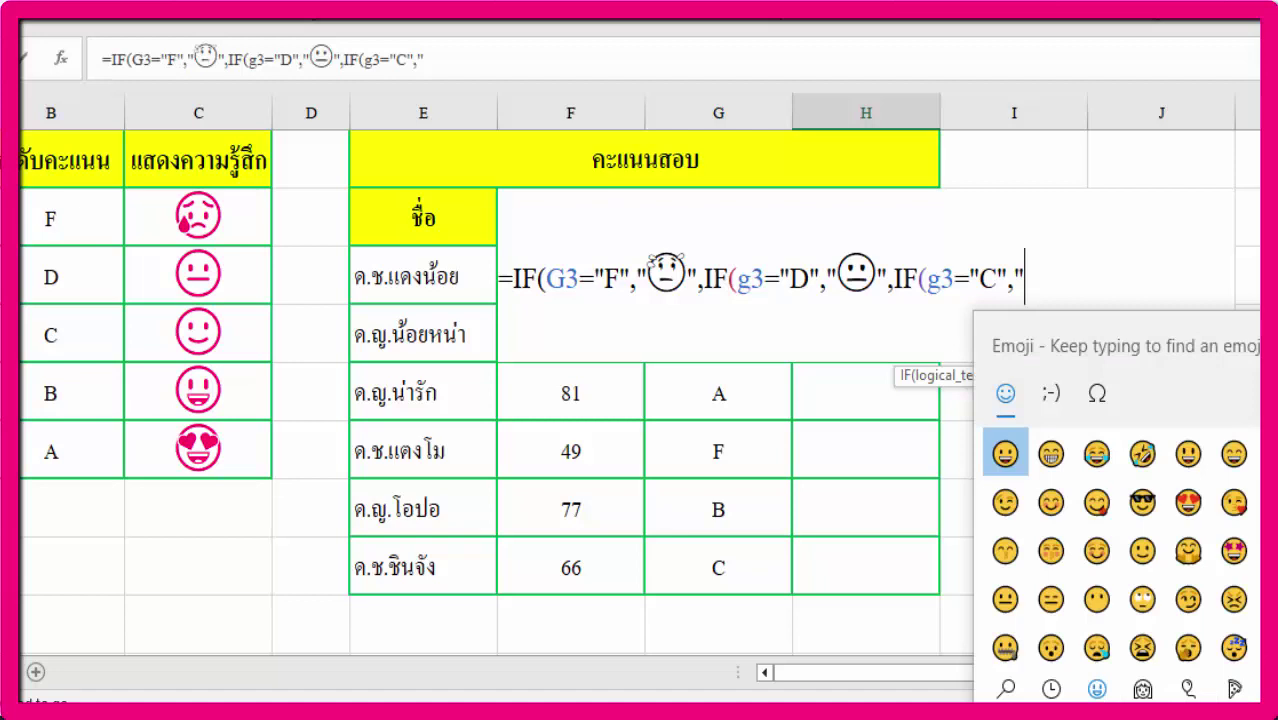
drag(1255, 336, 607, 157)
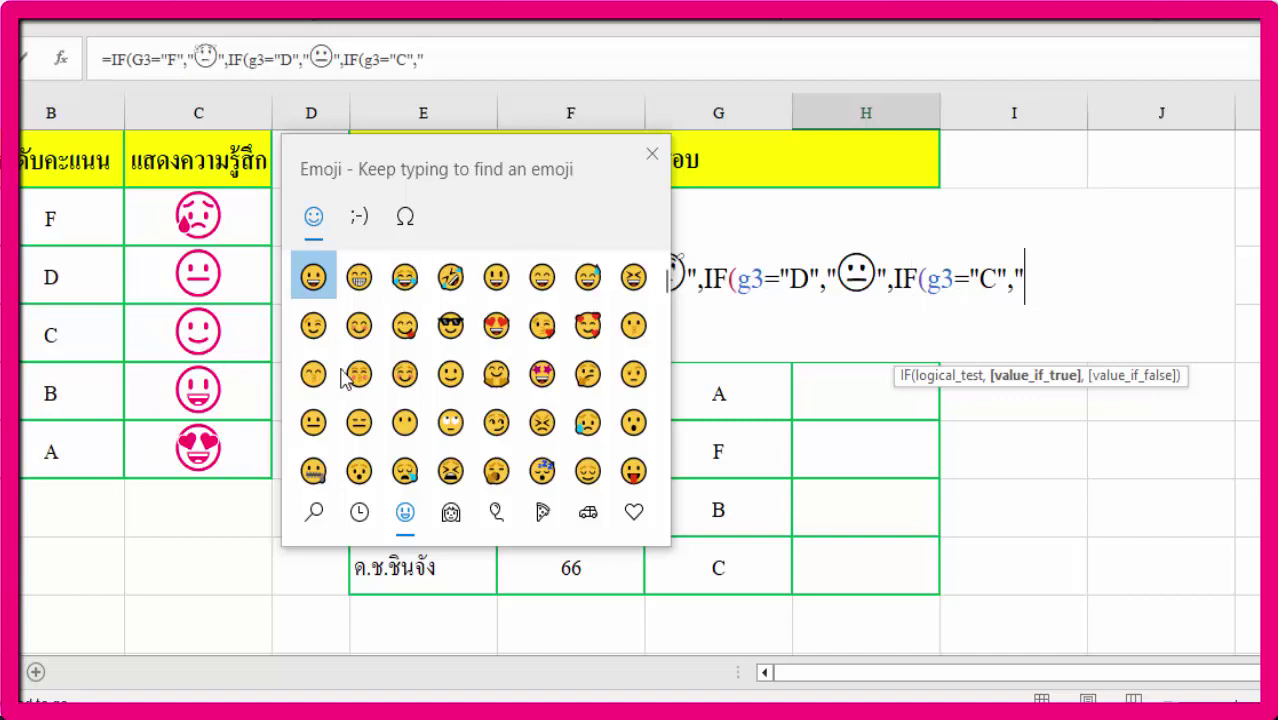
click(451, 378)
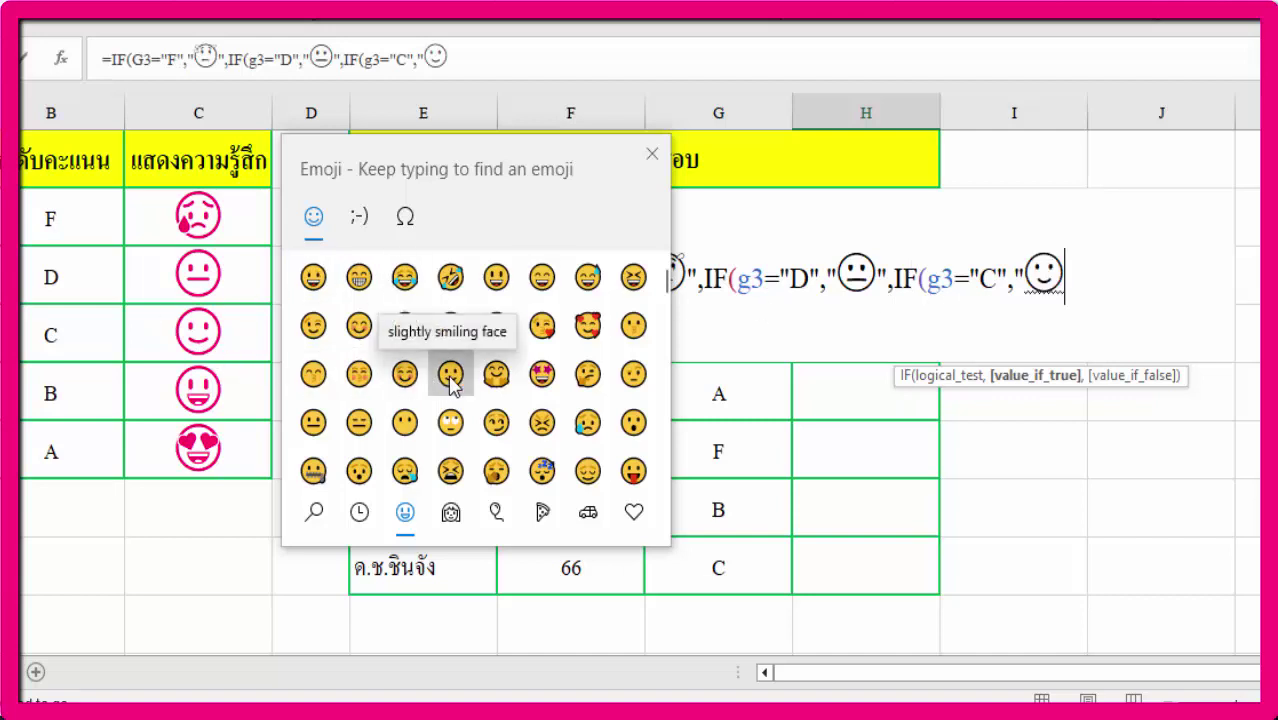
click(652, 153)
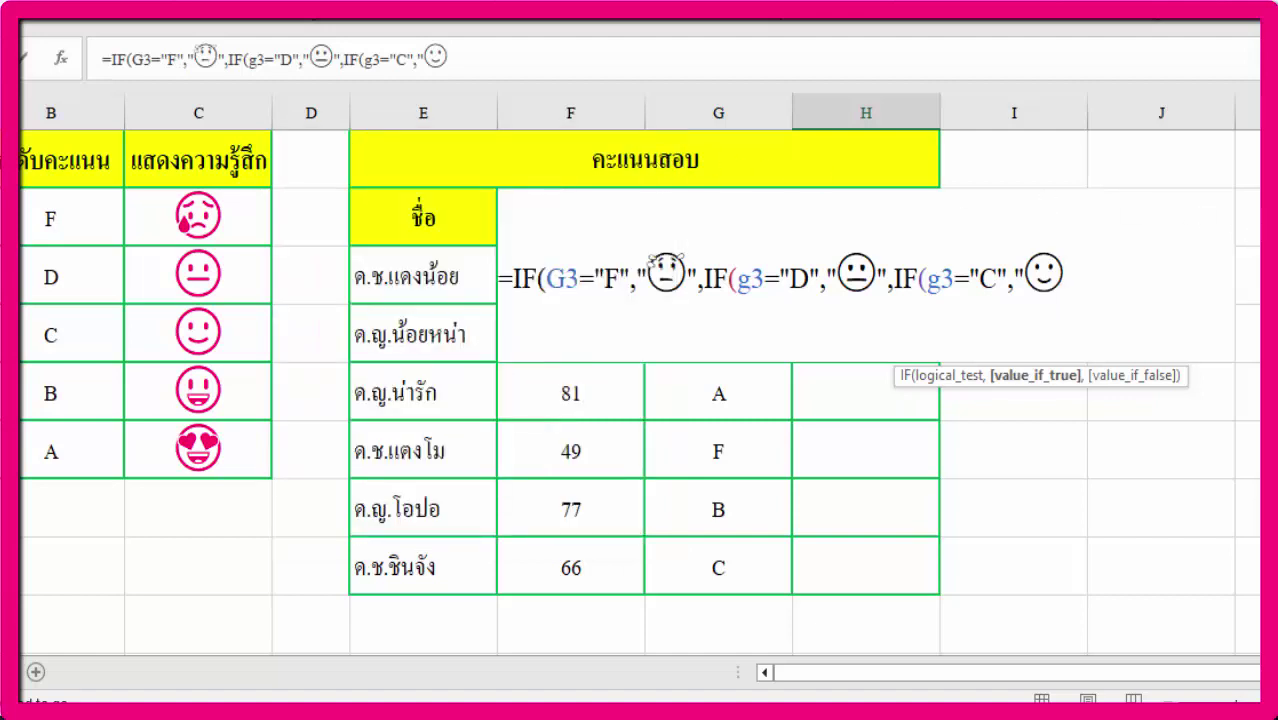
text(",)
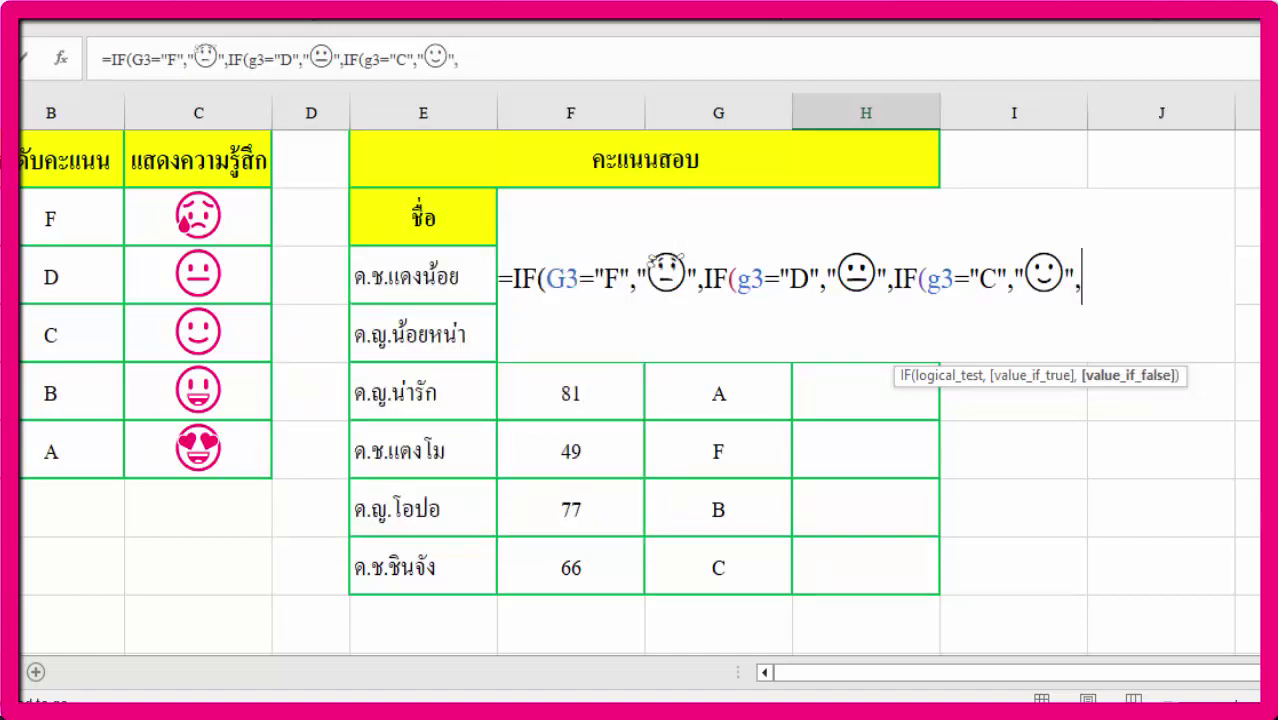
text(i)
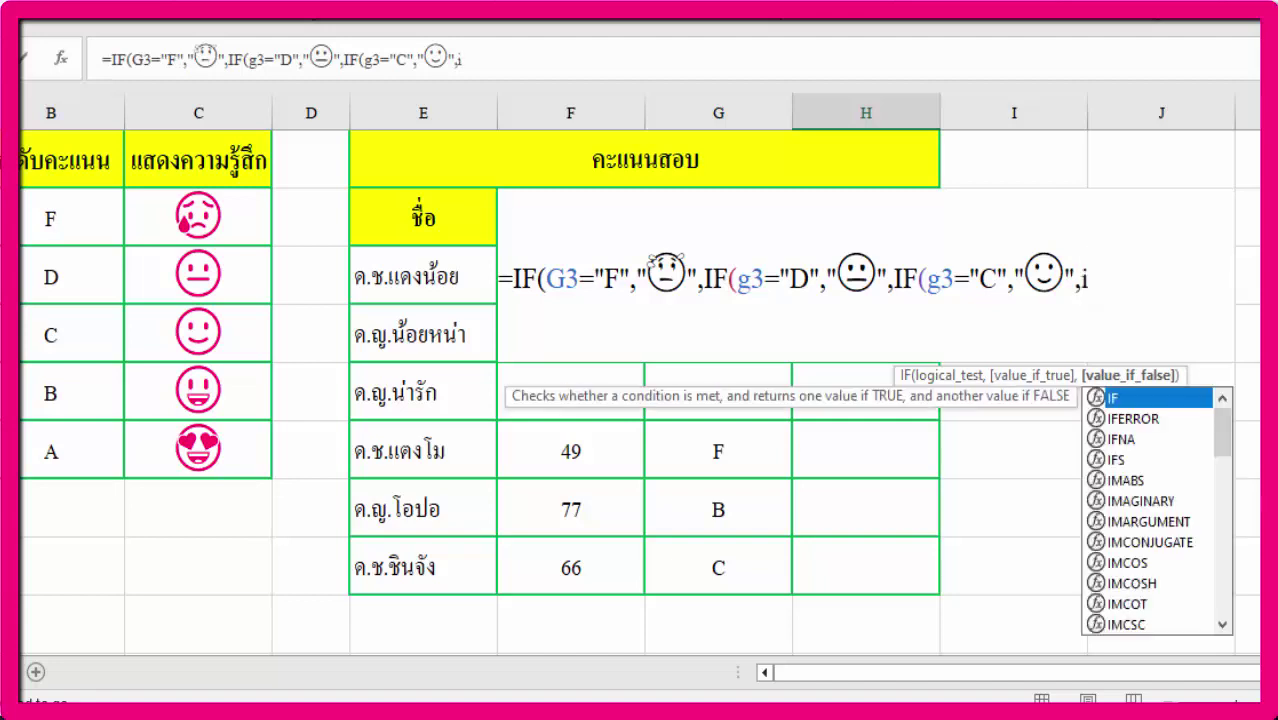
text(f)
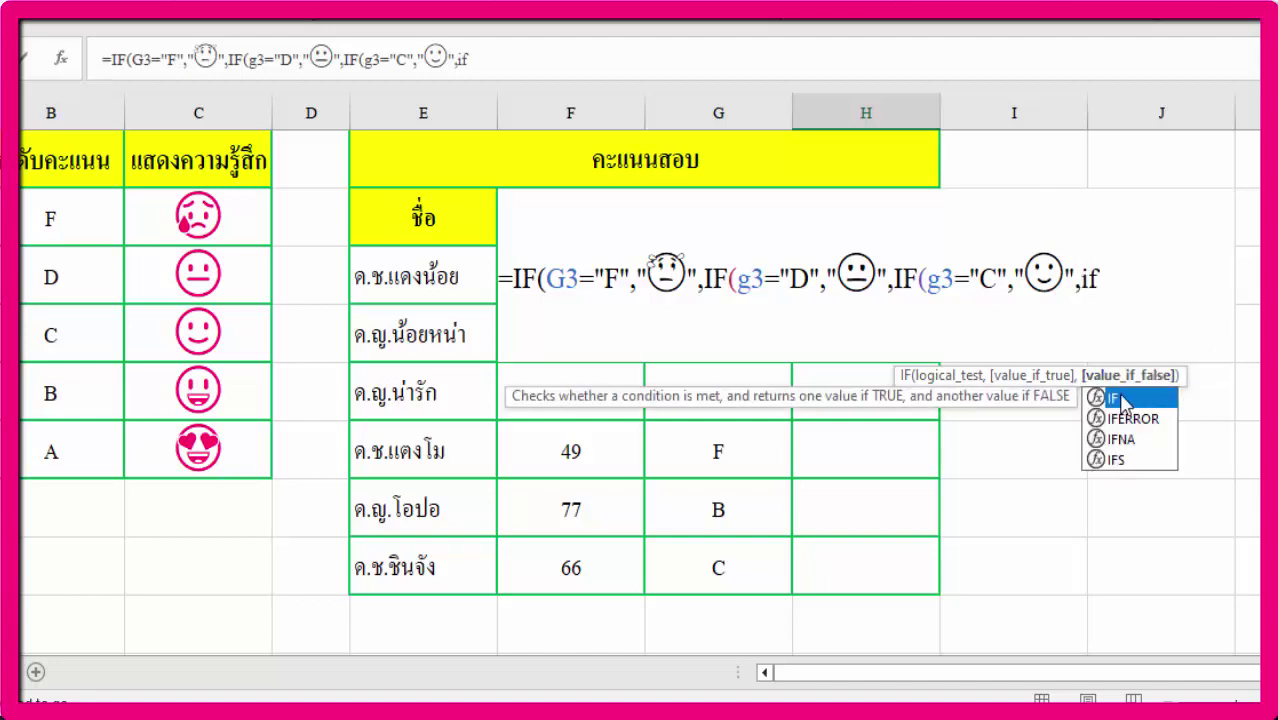
Append IF(g3="B" returning a grinning face to the H3 formula and begin the final argument.
double_click(1120, 398)
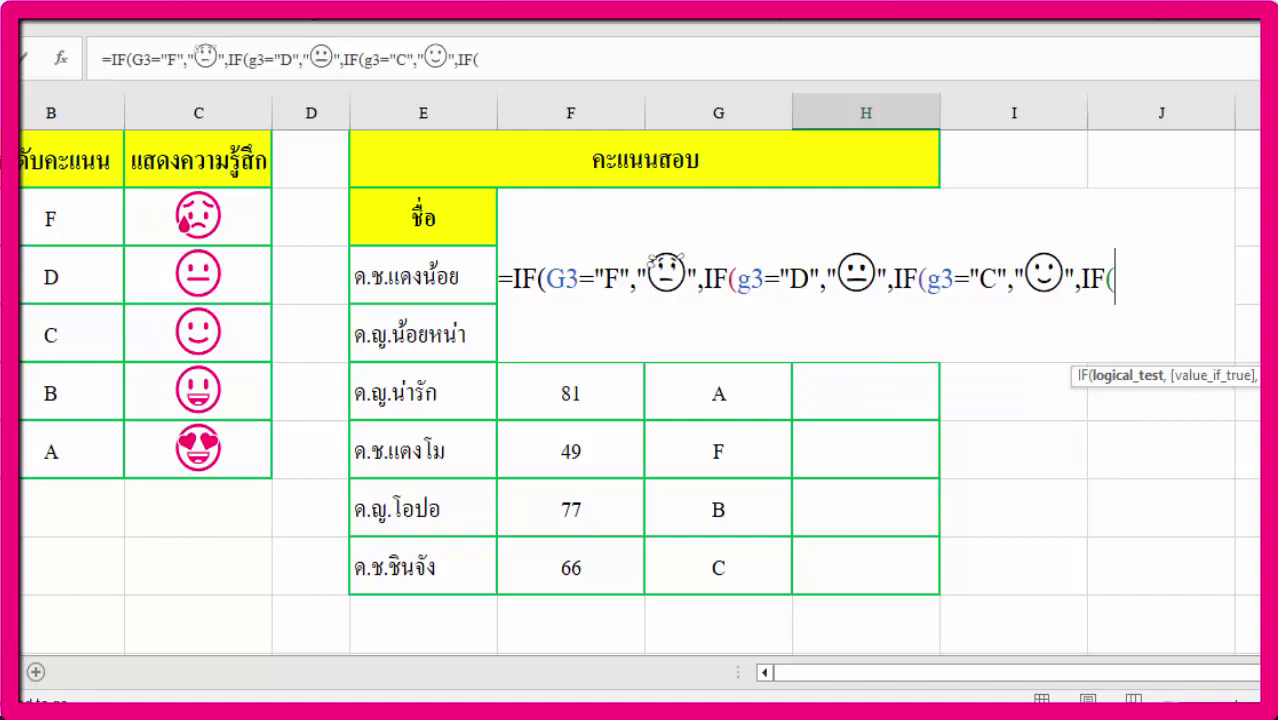
text(g3)
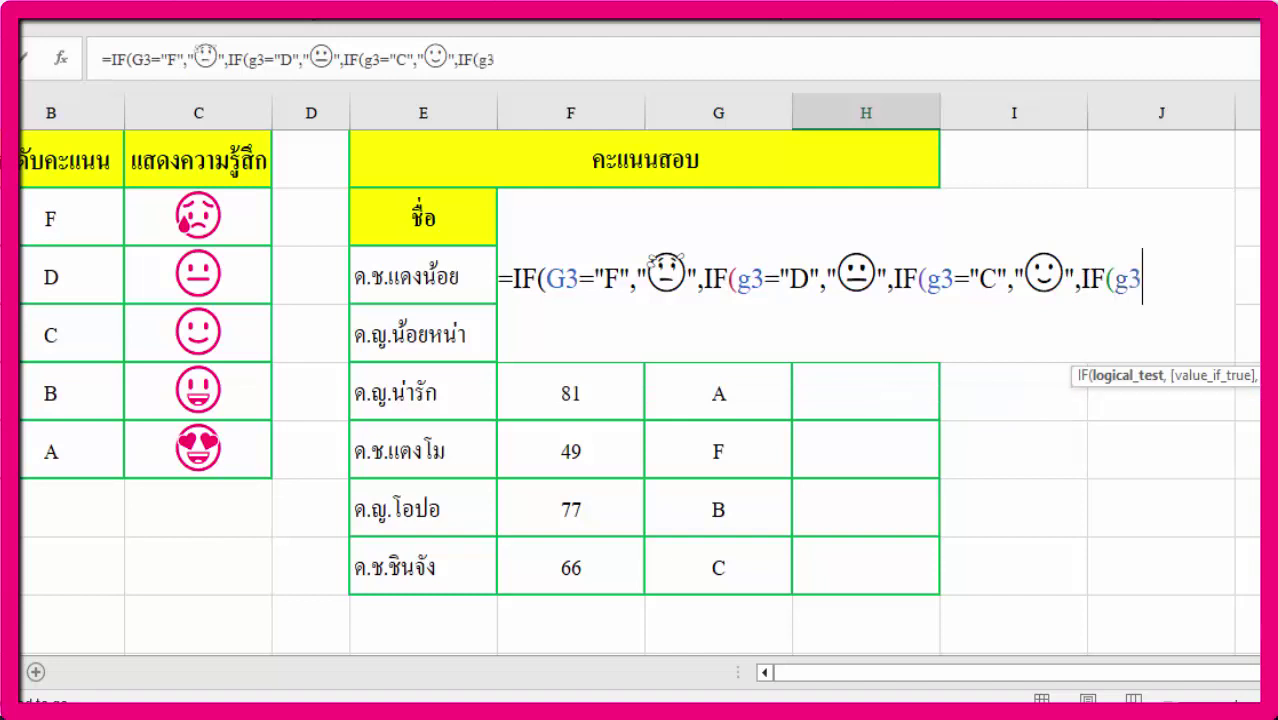
text(=)
text("B)
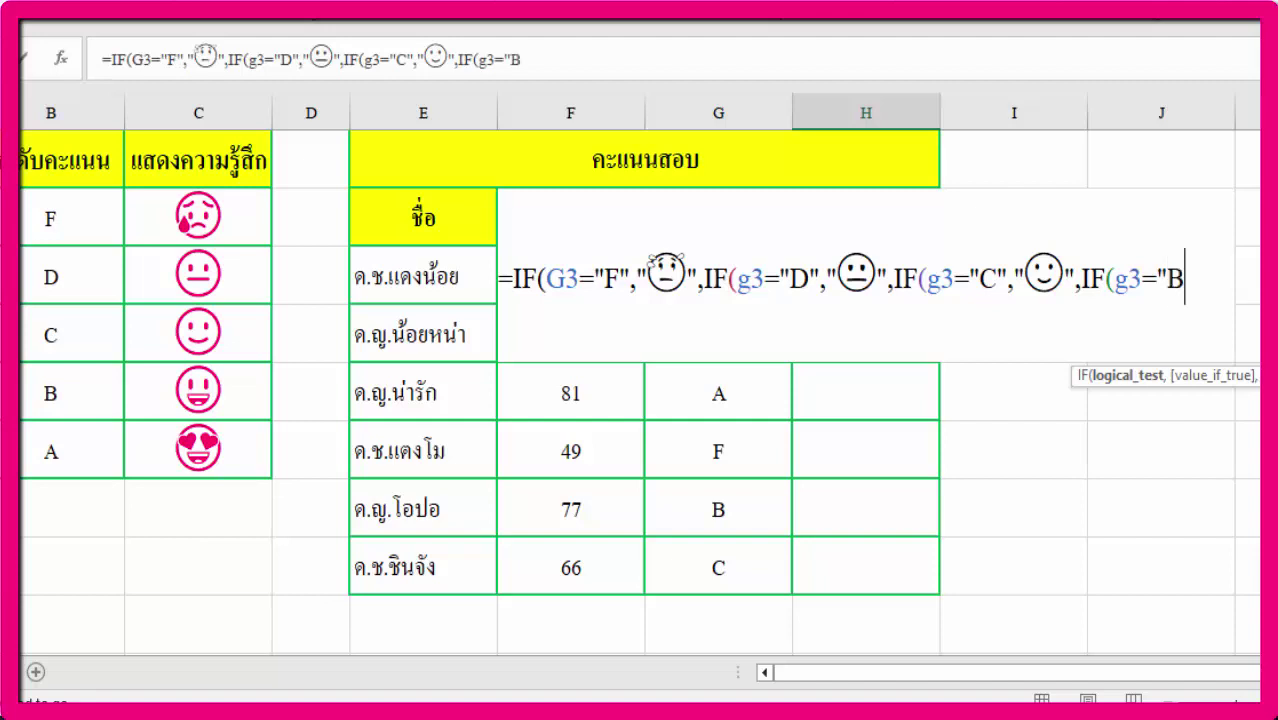
text(")
text(,")
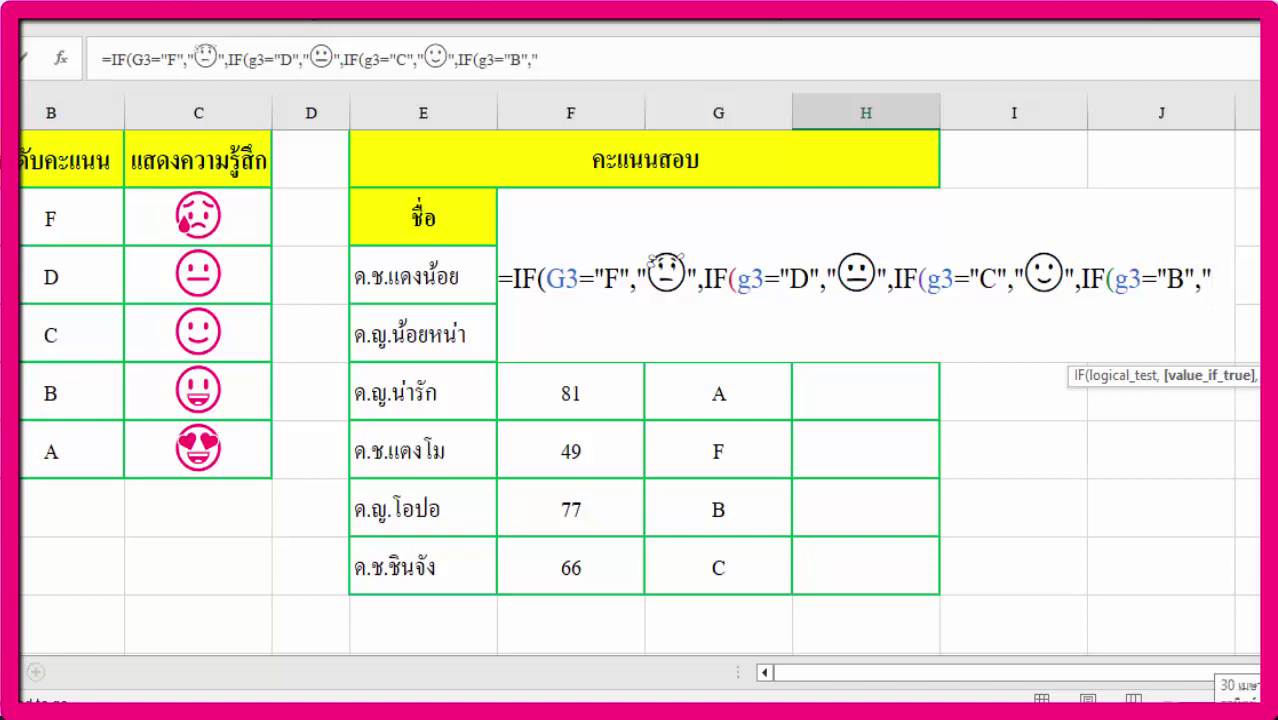
key(super+period)
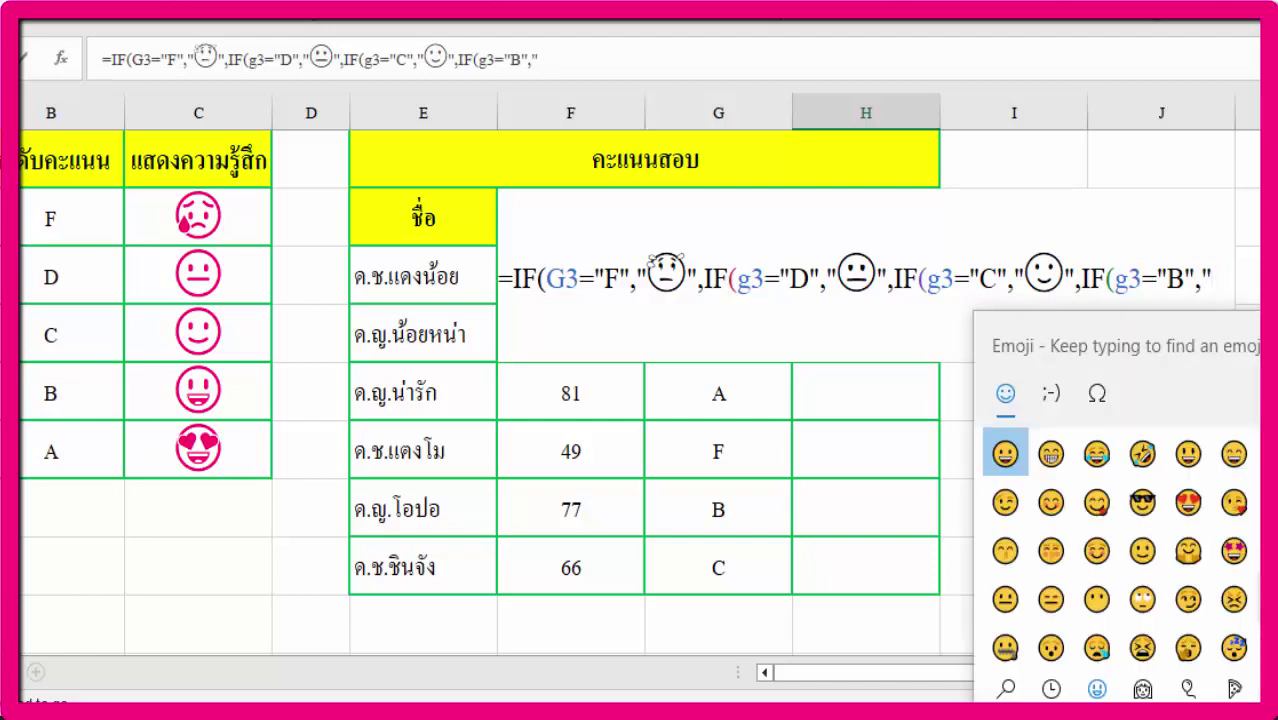
drag(1250, 346, 590, 145)
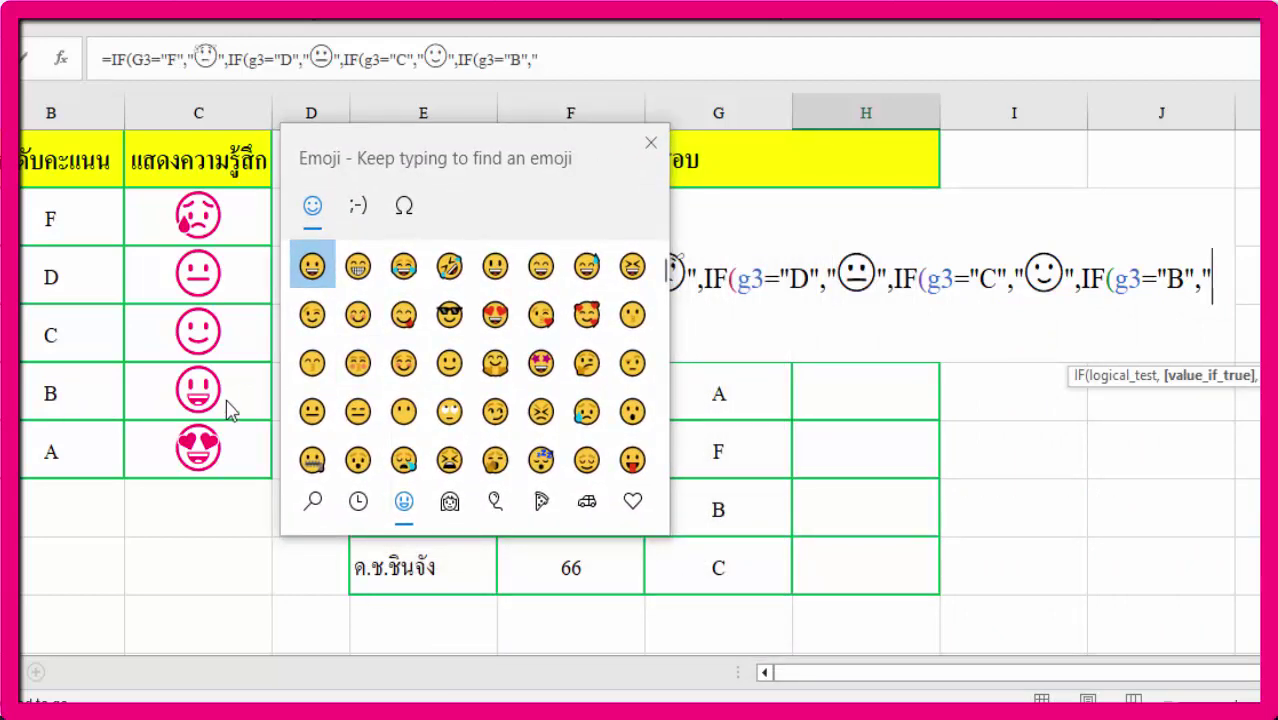
click(495, 272)
click(495, 270)
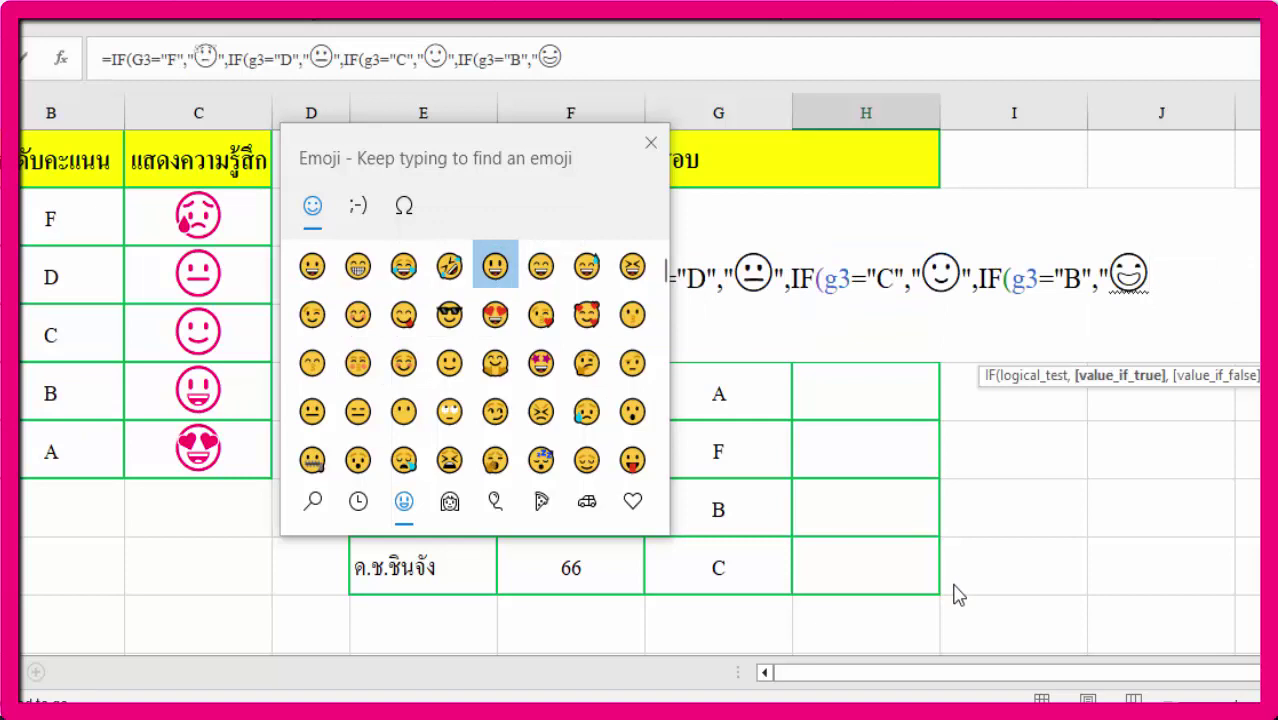
click(651, 142)
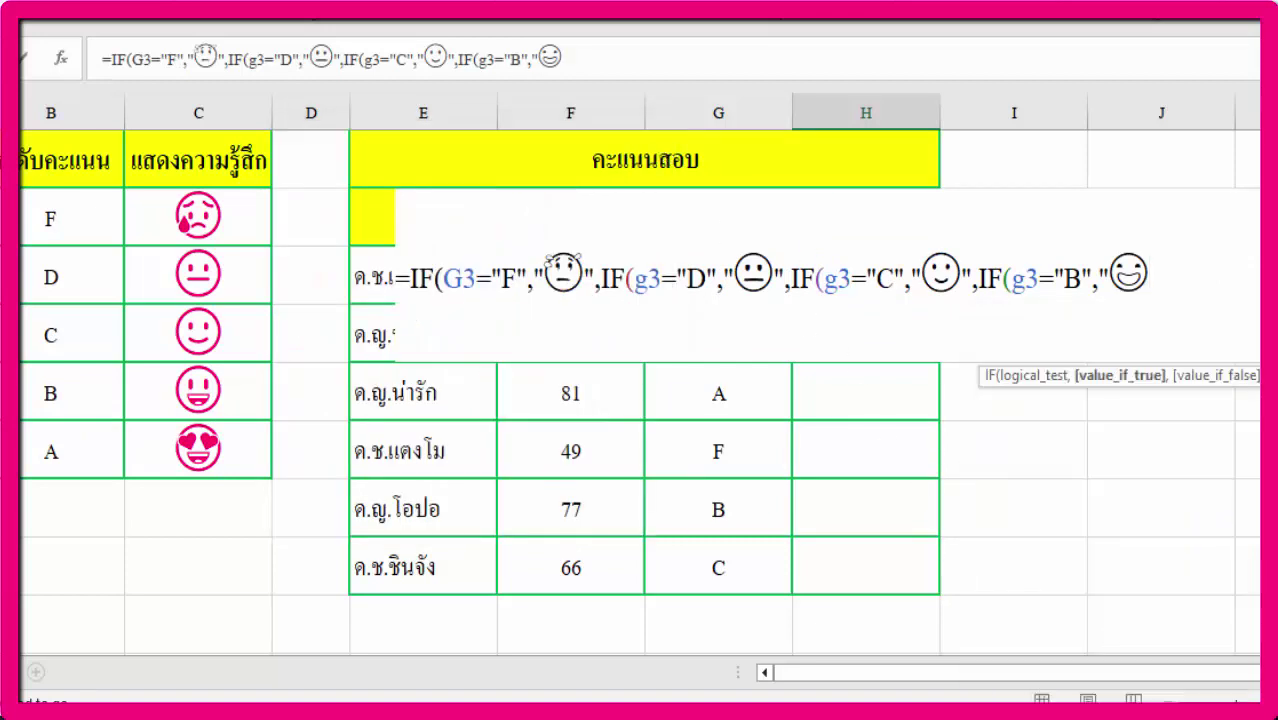
text(")
text(,)
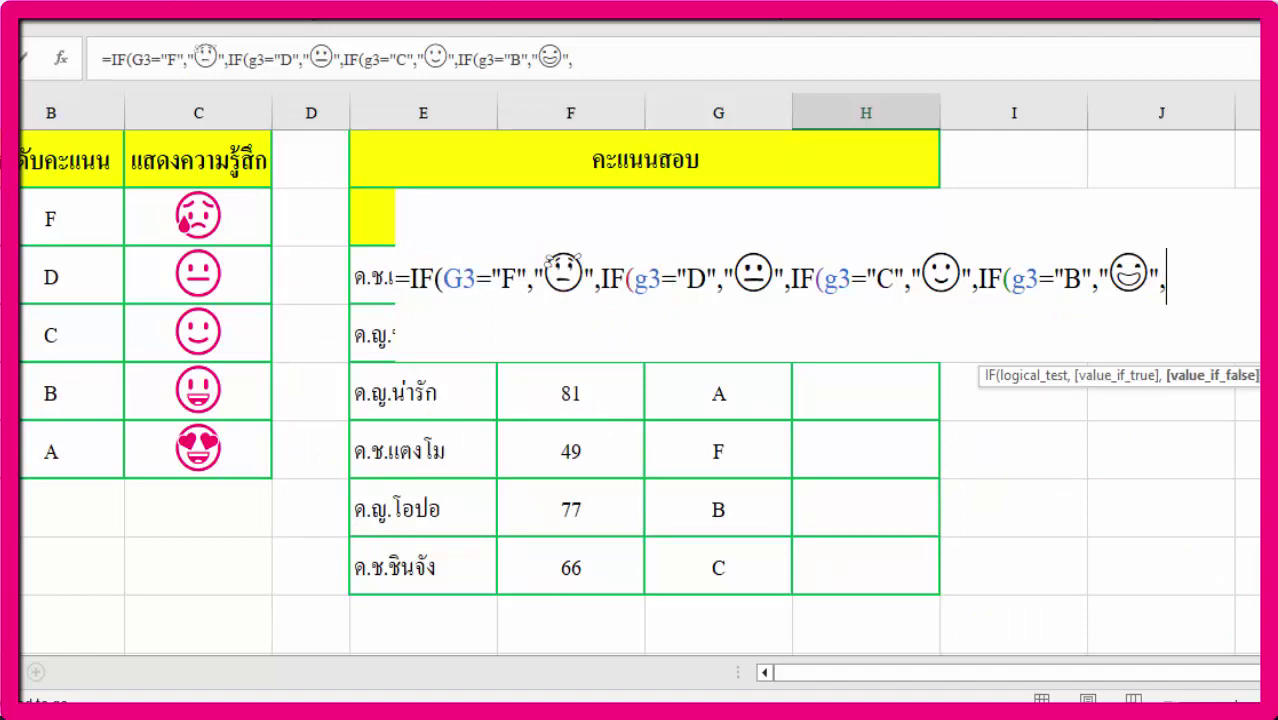
text(")
Make a heart-eyes face the final result, close the formula with "))))" and enter it in H3.
key(super+period)
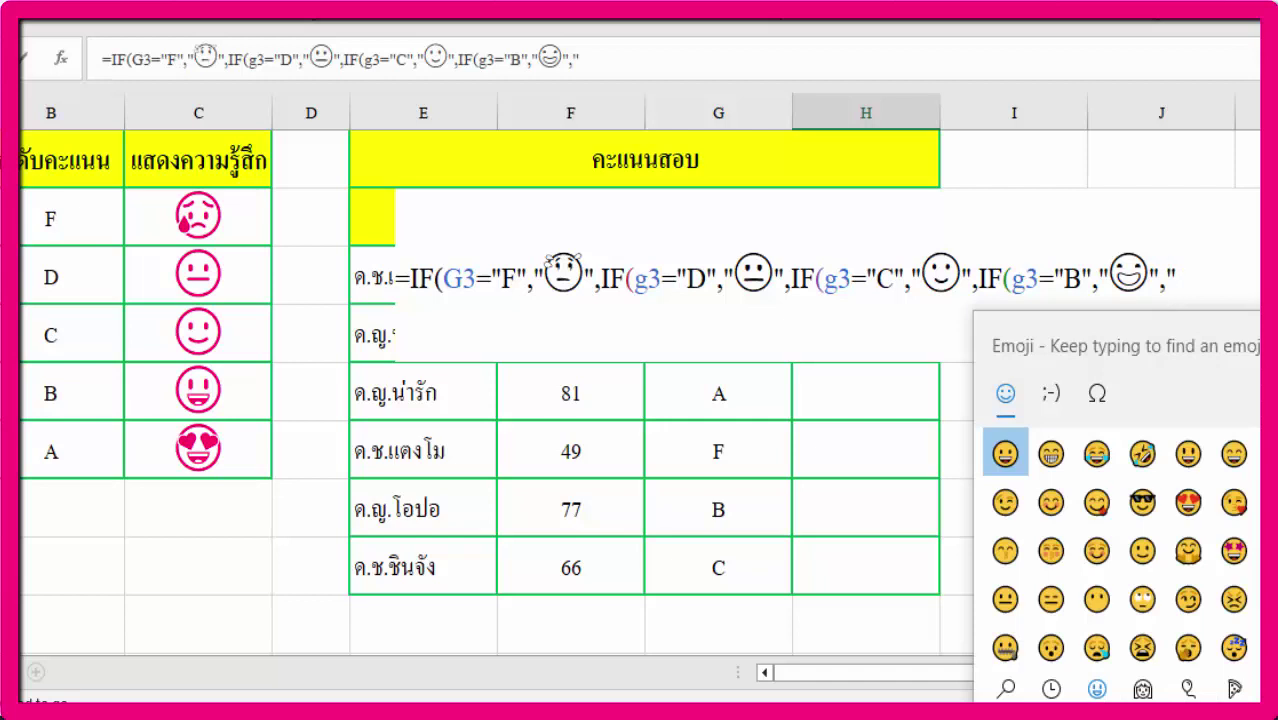
drag(1264, 348, 572, 152)
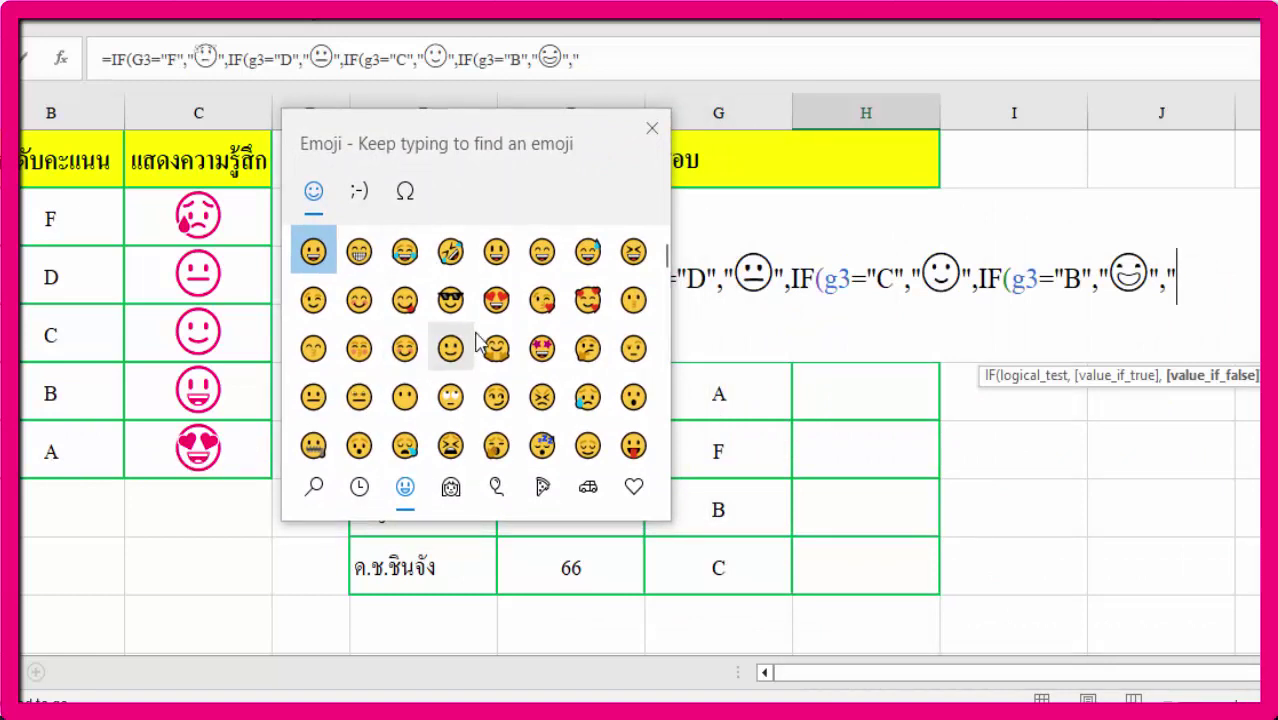
click(496, 300)
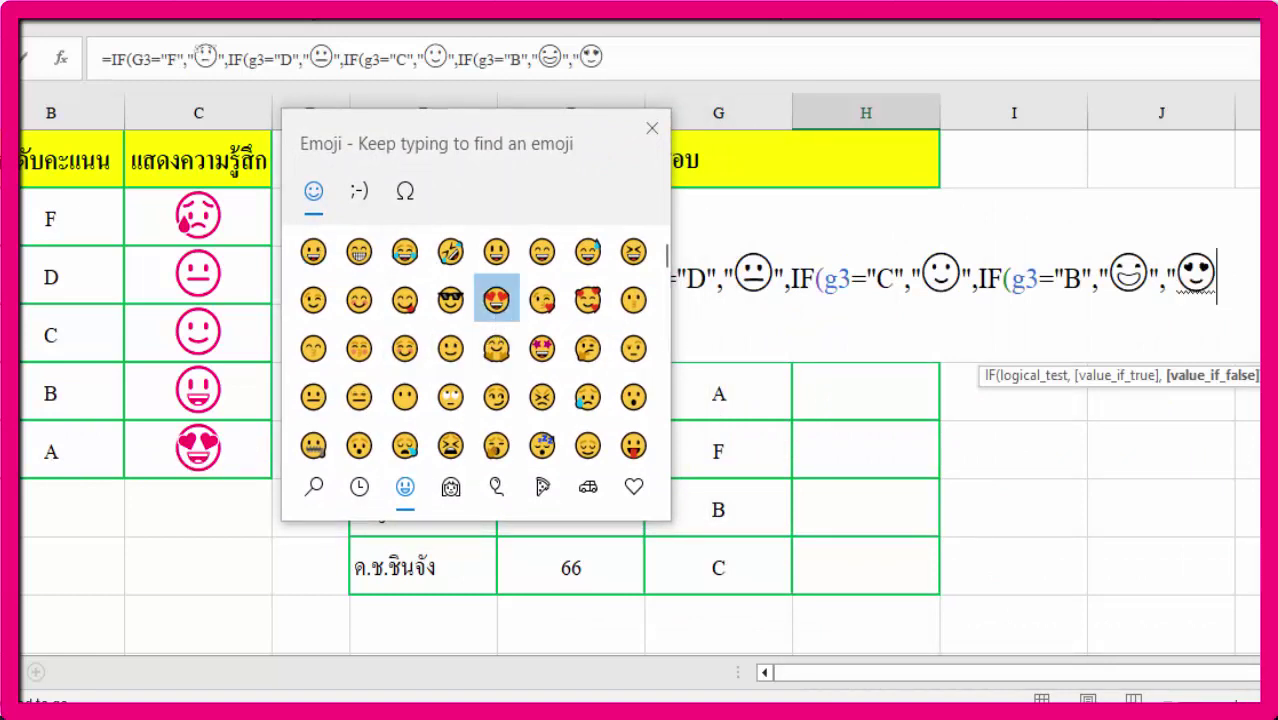
text(")
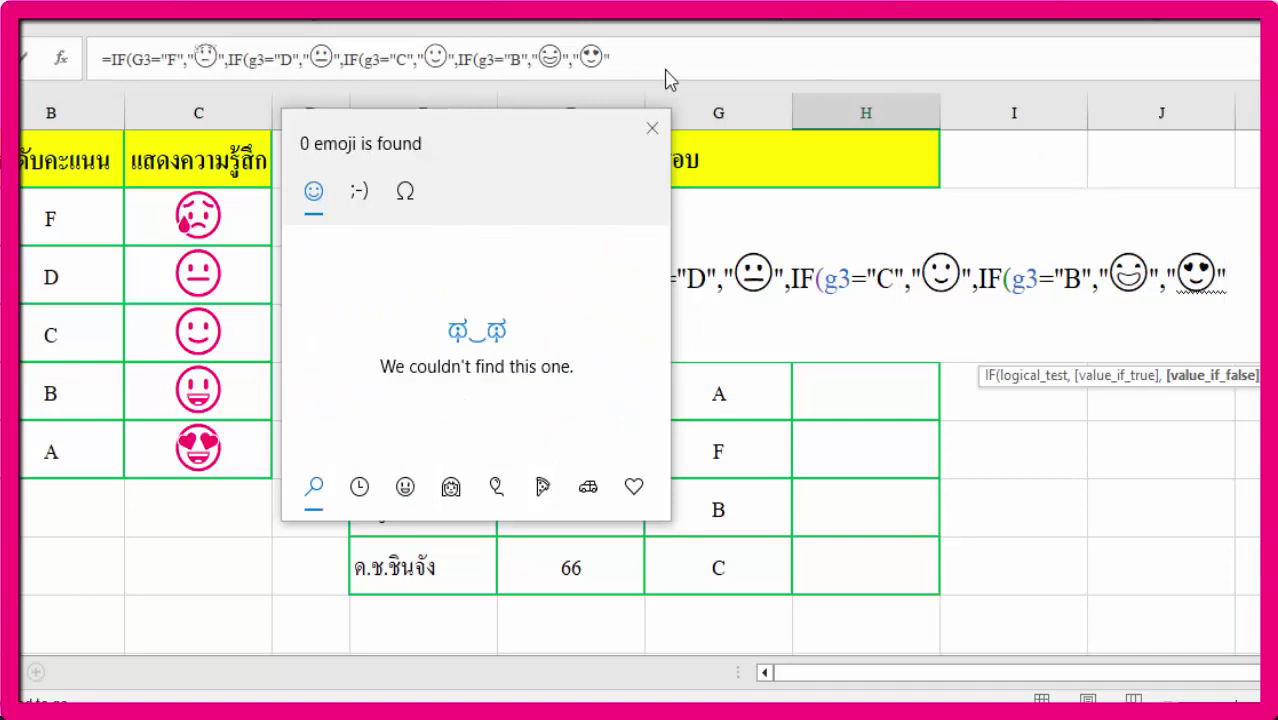
click(651, 128)
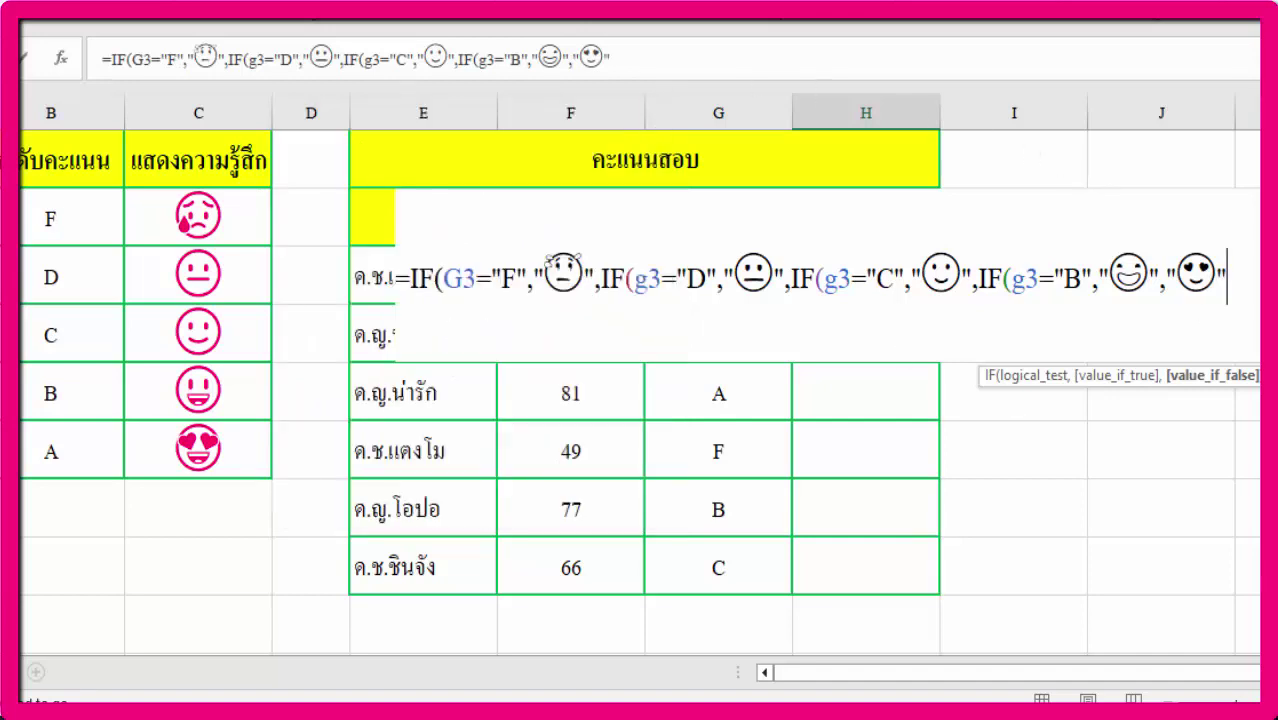
text())
text())
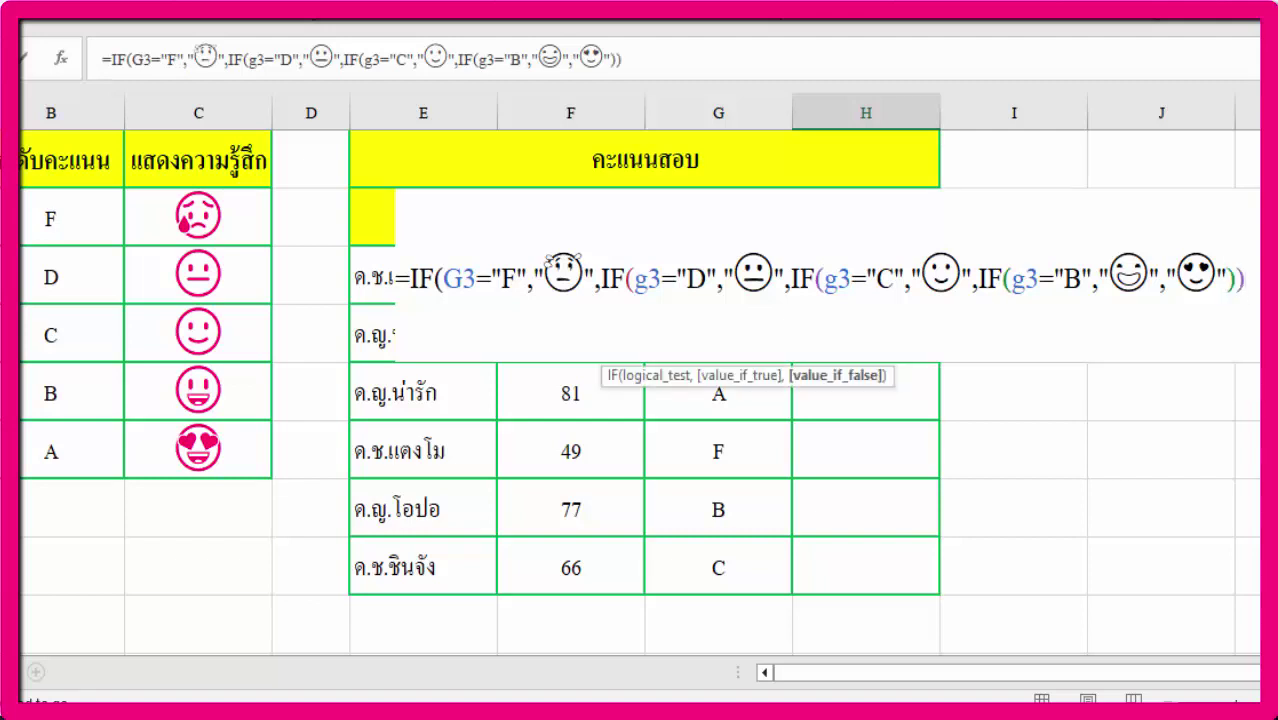
text()))
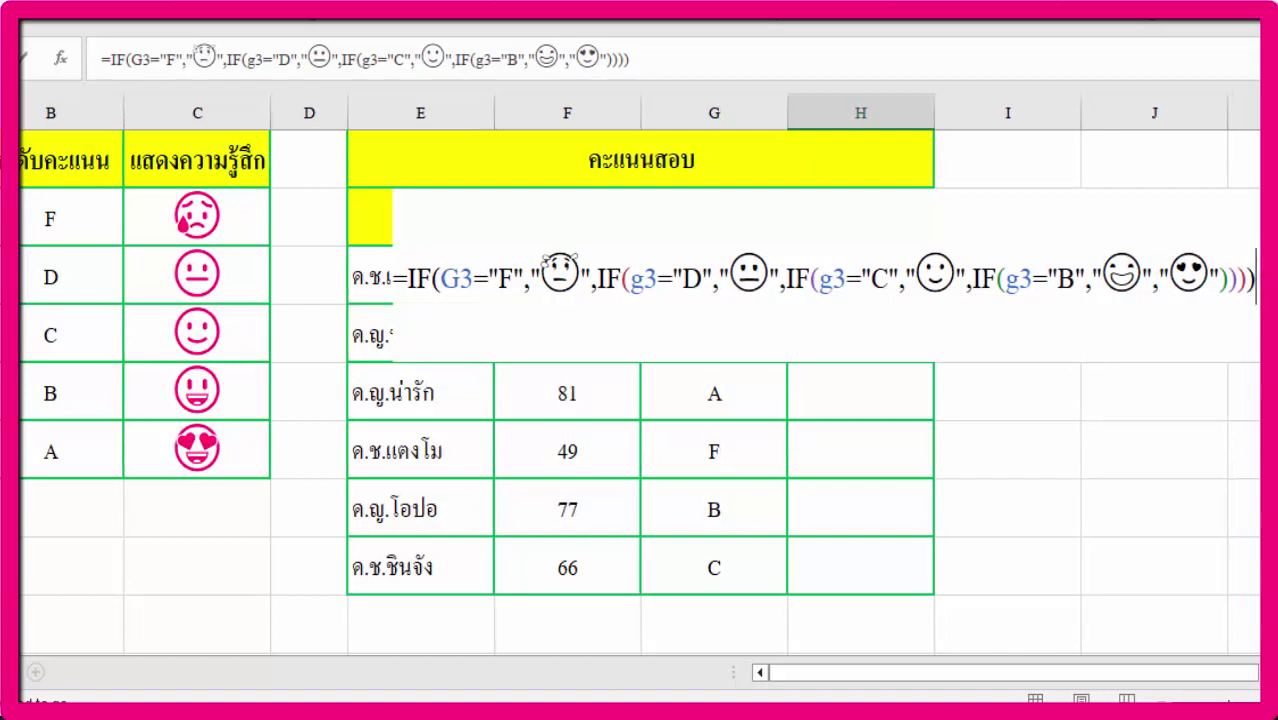
key(Return)
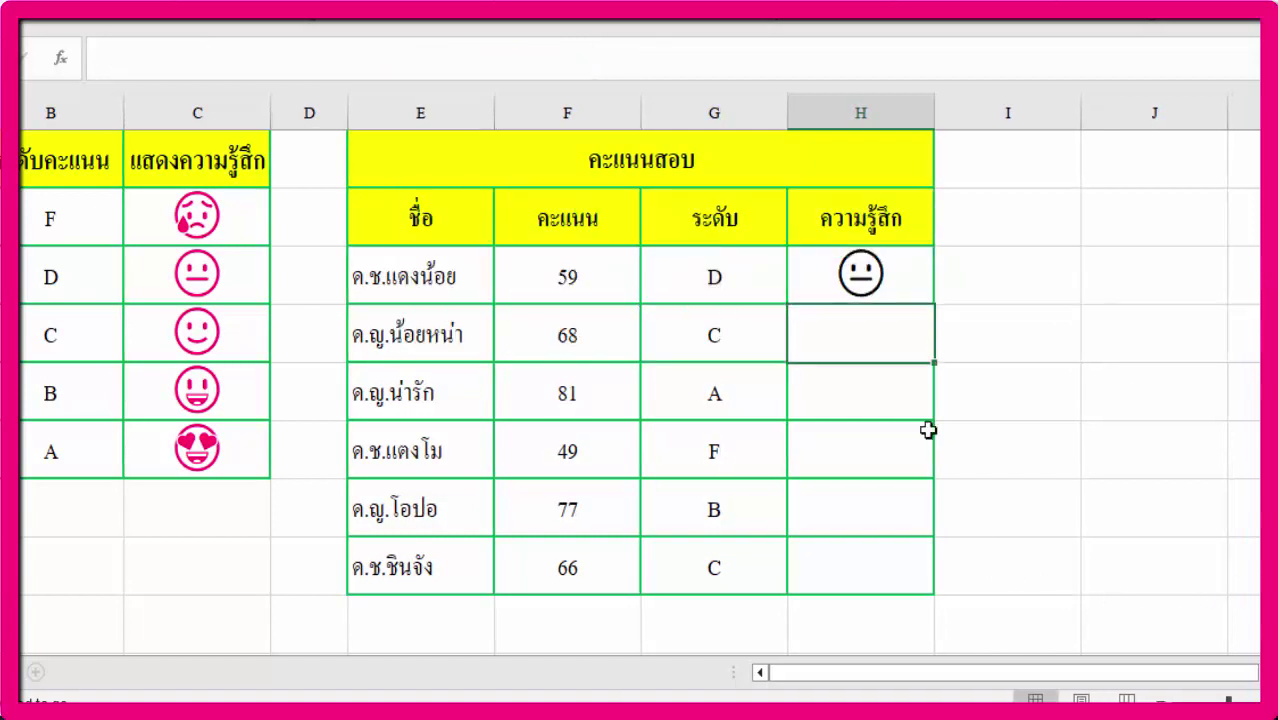
Fill the H3 emoji formula down to H8 and colour the faces pink.
click(898, 288)
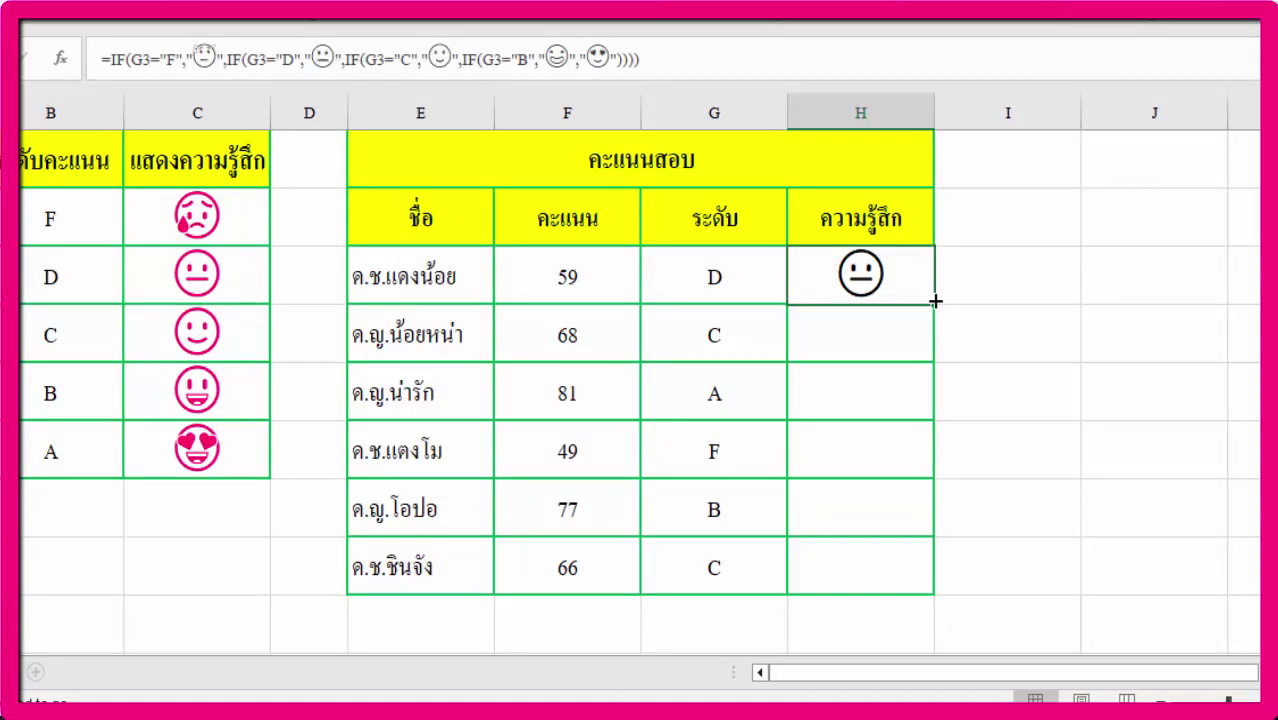
drag(934, 303, 929, 596)
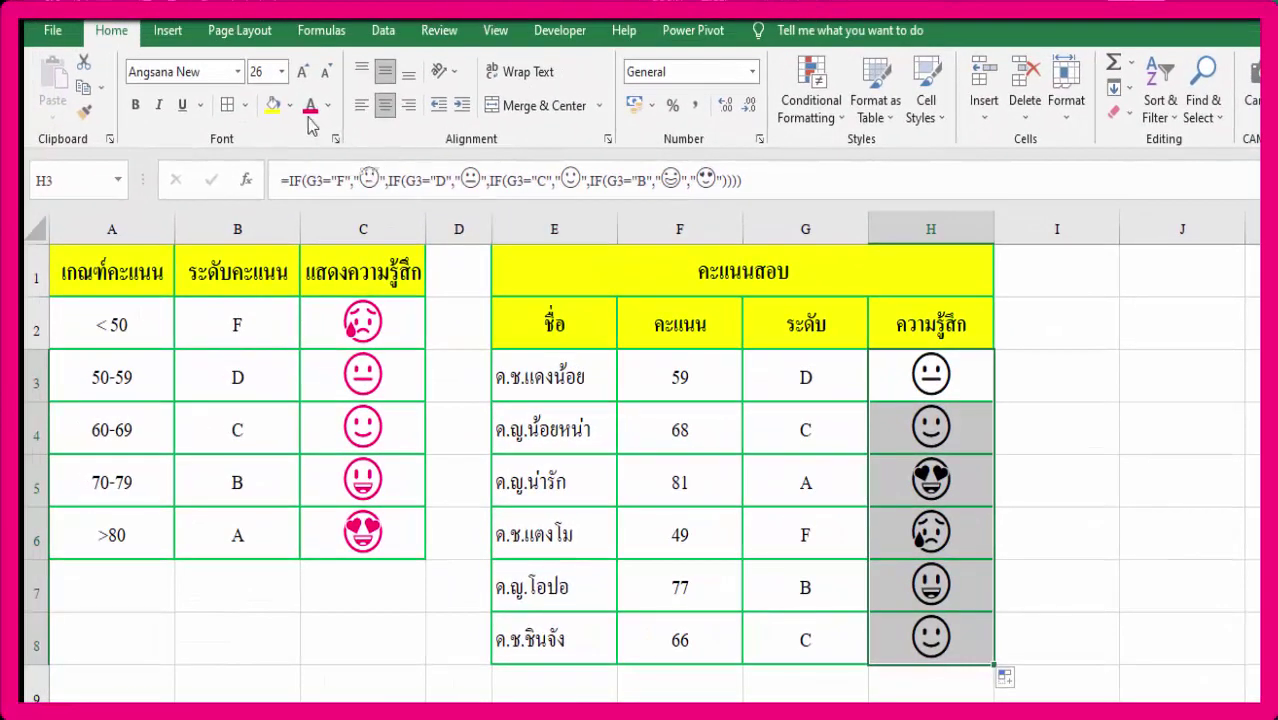
click(310, 110)
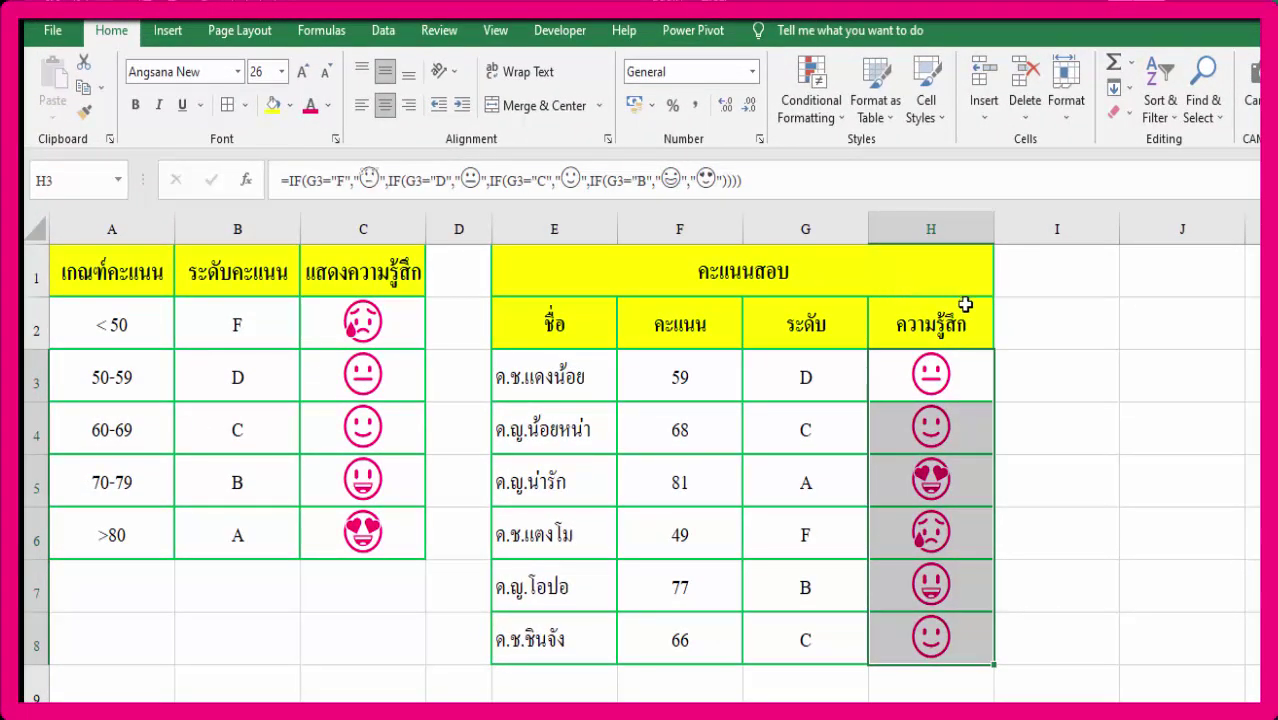
click(1252, 682)
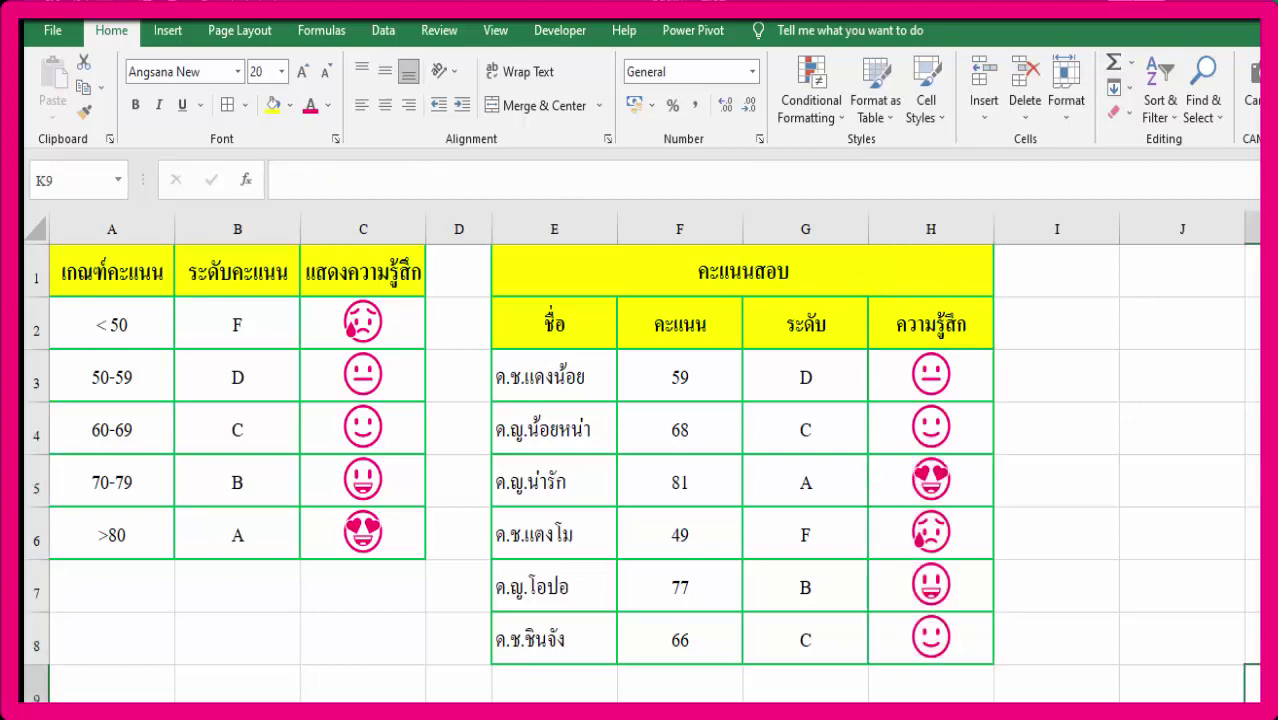
Change the score in F6 from 49 to 50.
click(667, 537)
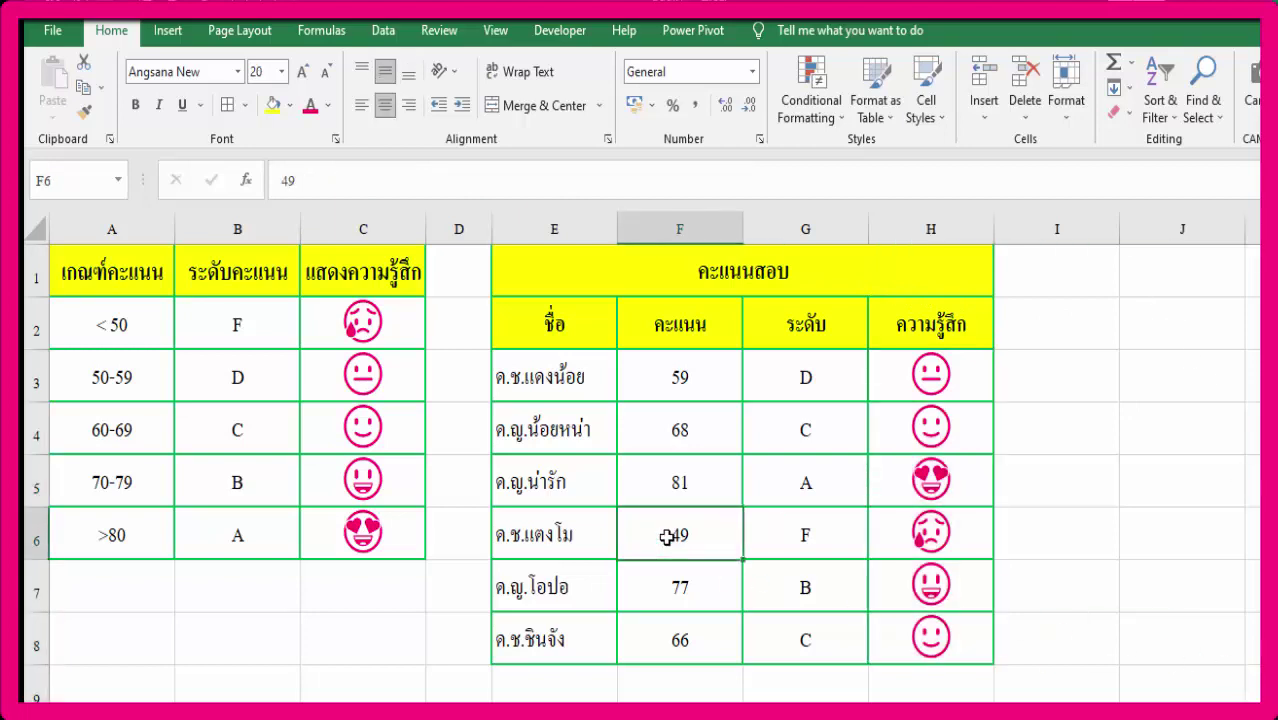
text(5)
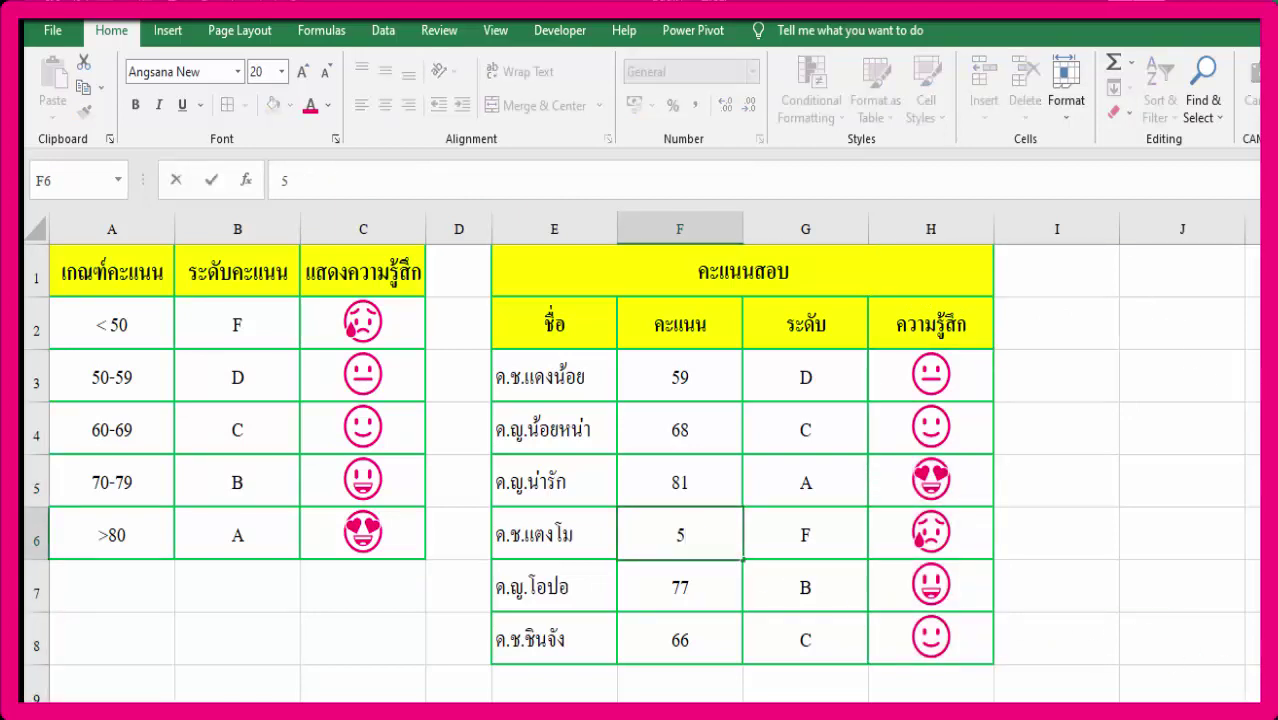
text(0)
click(805, 533)
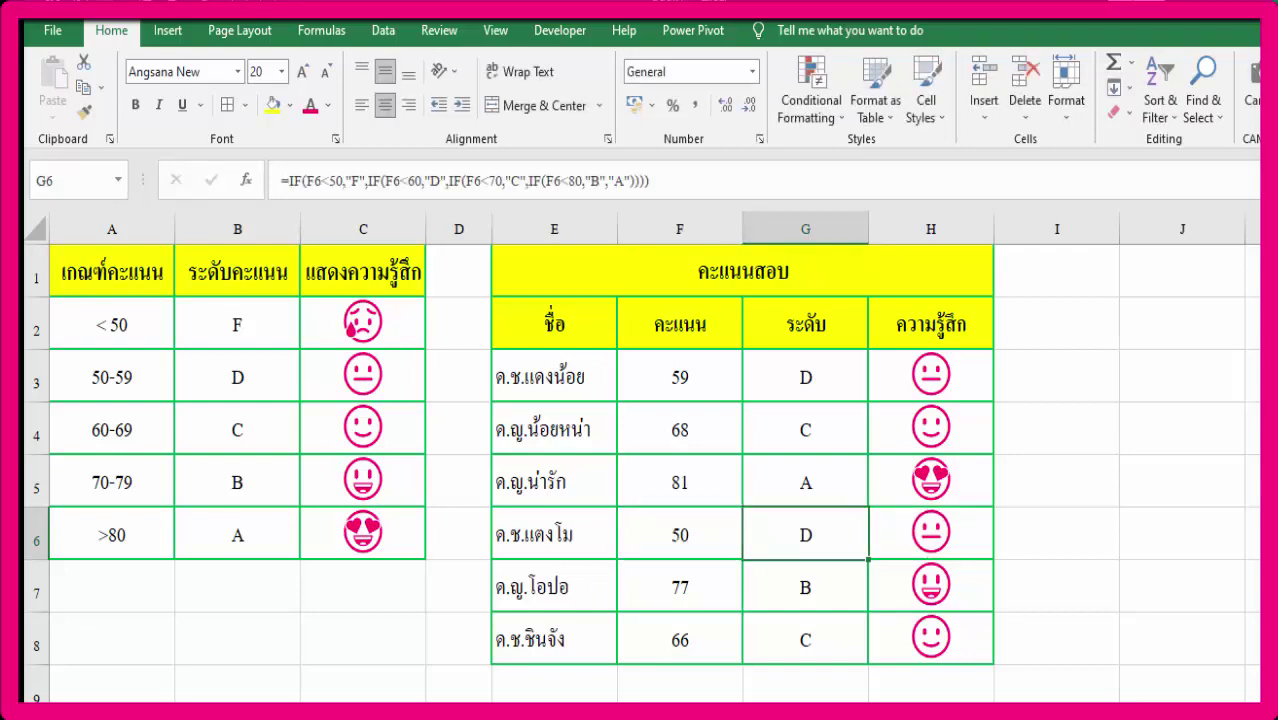